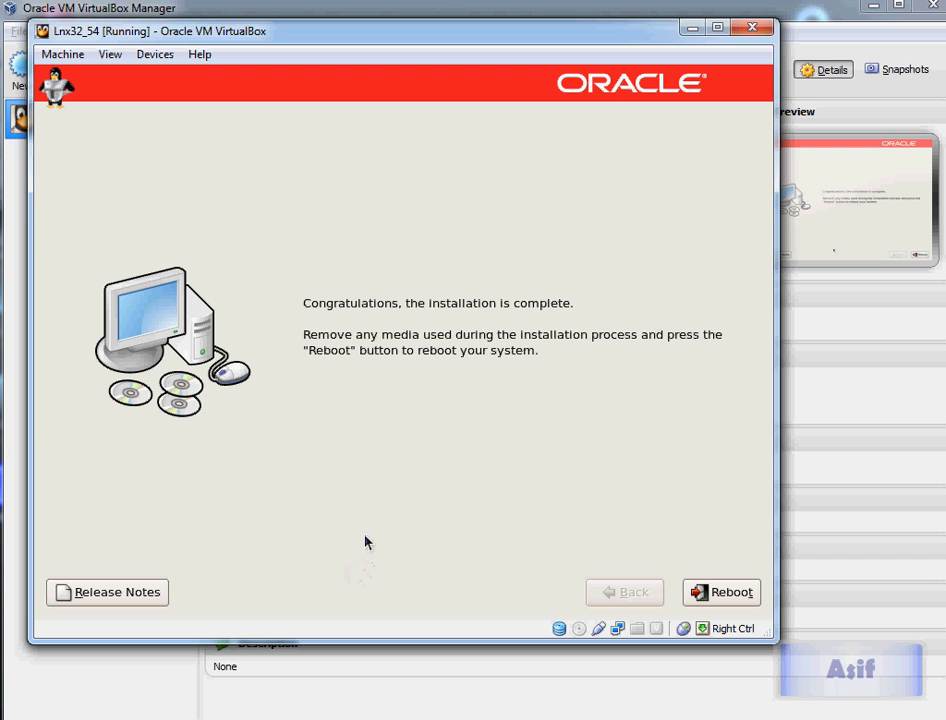
Step: Reboot the virtual machine to finish the Enterprise Linux installation
{"action": "left_click", "coordinate": [735, 593]}
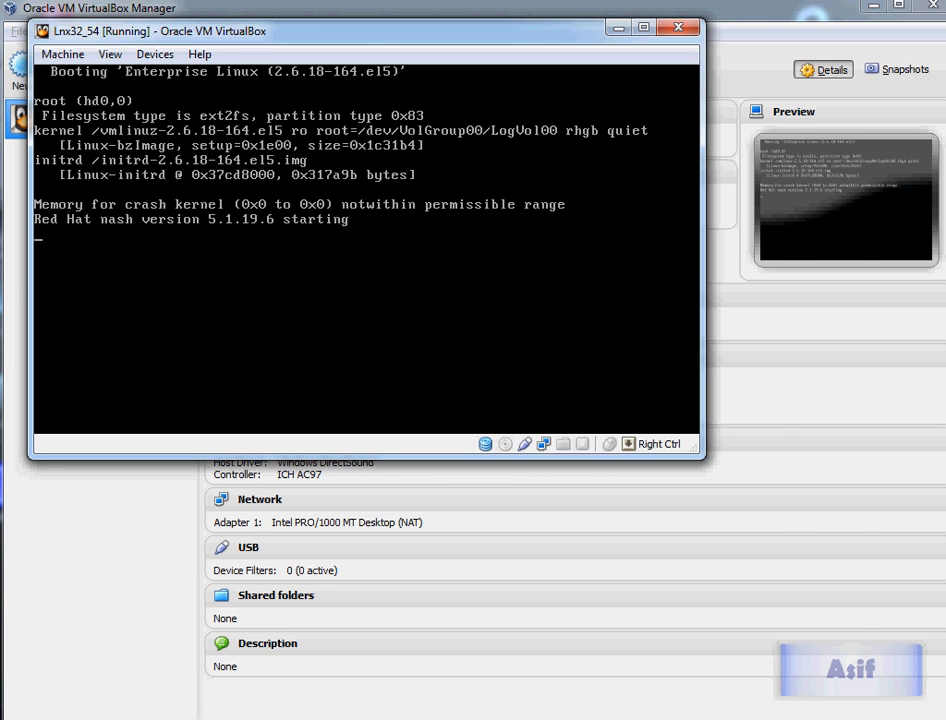
{"action": "left_click_drag", "start_coordinate": [300, 30], "coordinate": [420, 213]}
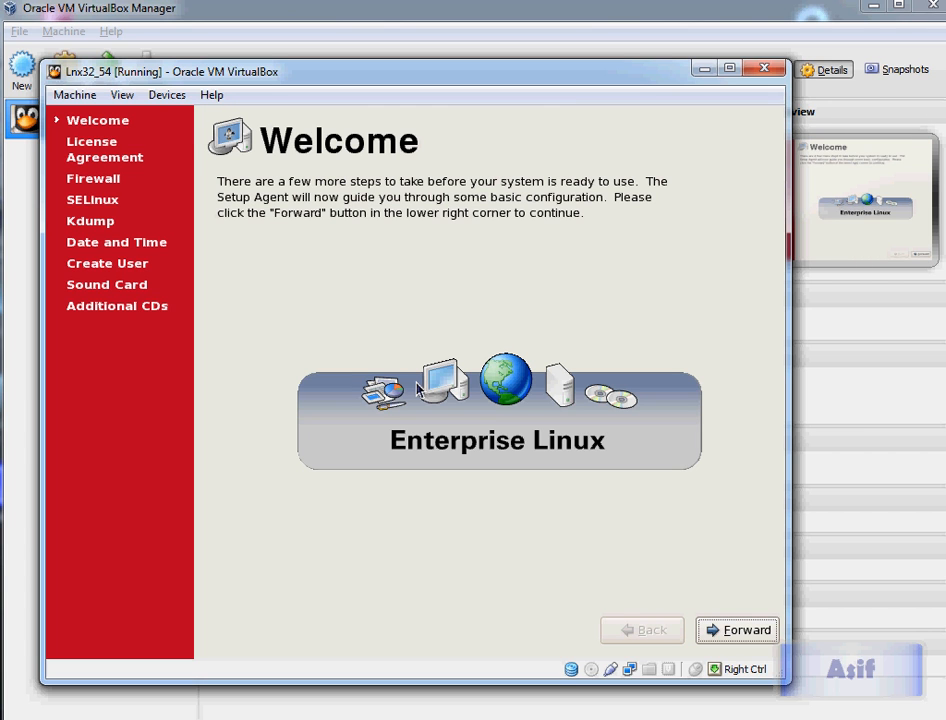
Step: Advance past the Welcome page and accept the license agreement in the setup agent
{"action": "left_click", "coordinate": [741, 631]}
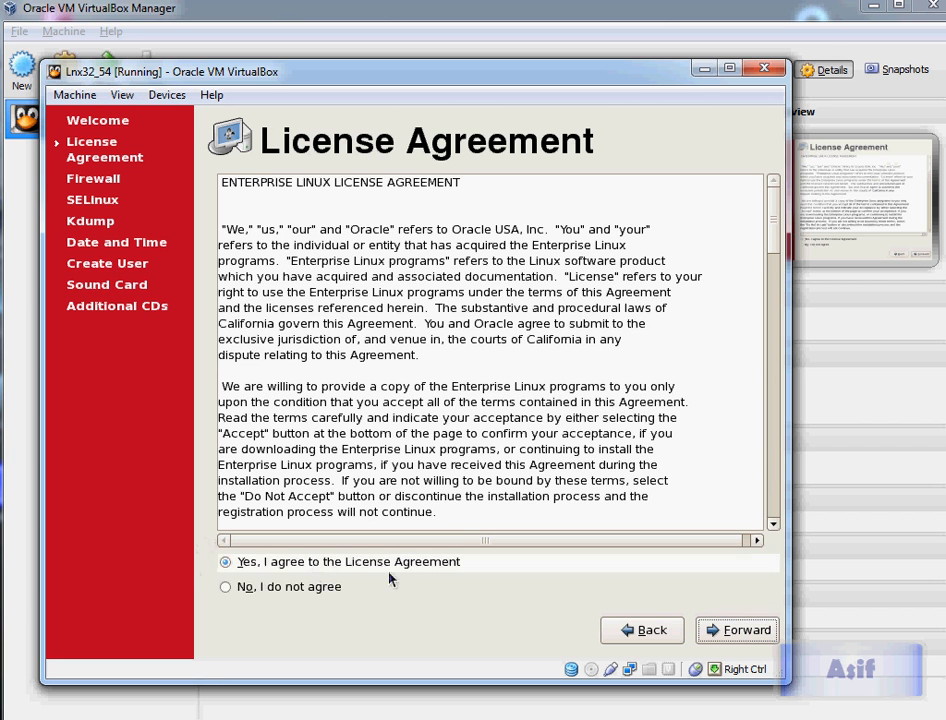
{"action": "left_click", "coordinate": [733, 638]}
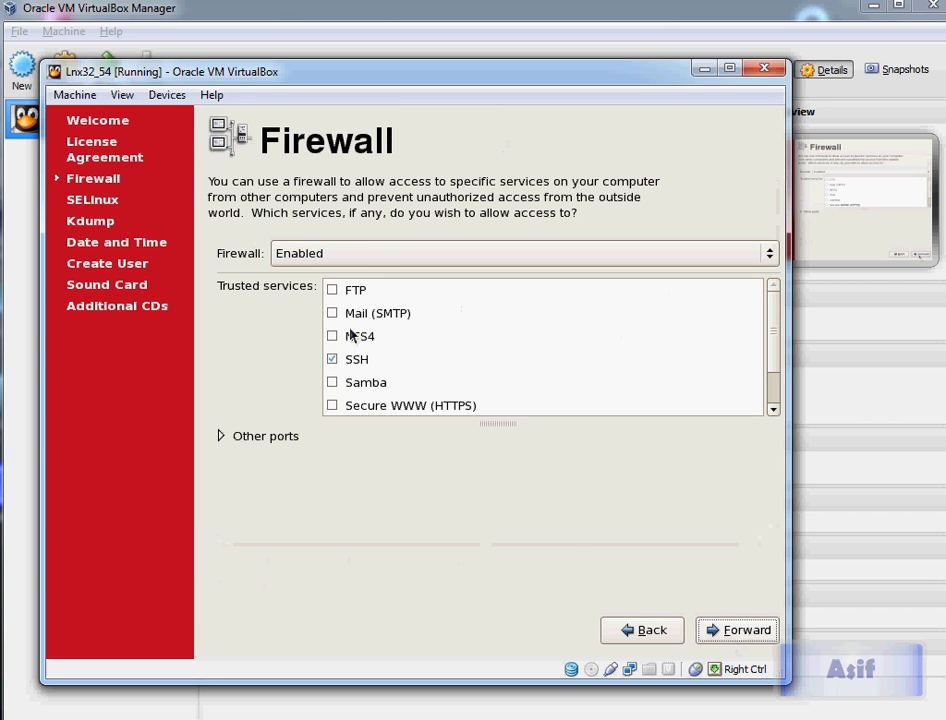
Step: Set the Firewall to Disabled and confirm the security level change
{"action": "left_click", "coordinate": [365, 253]}
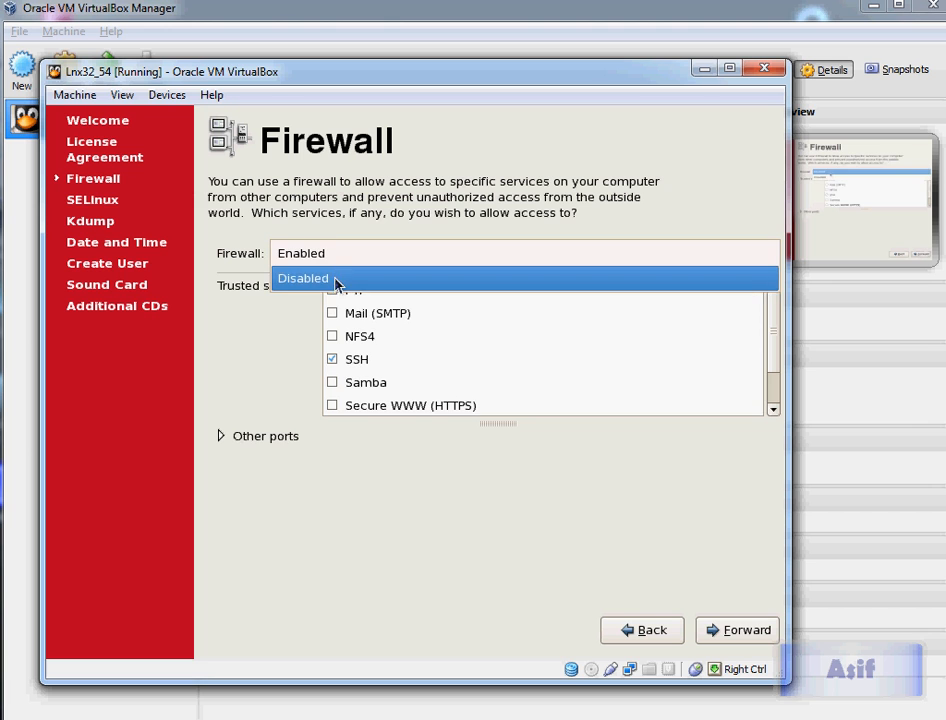
{"action": "left_click", "coordinate": [338, 277]}
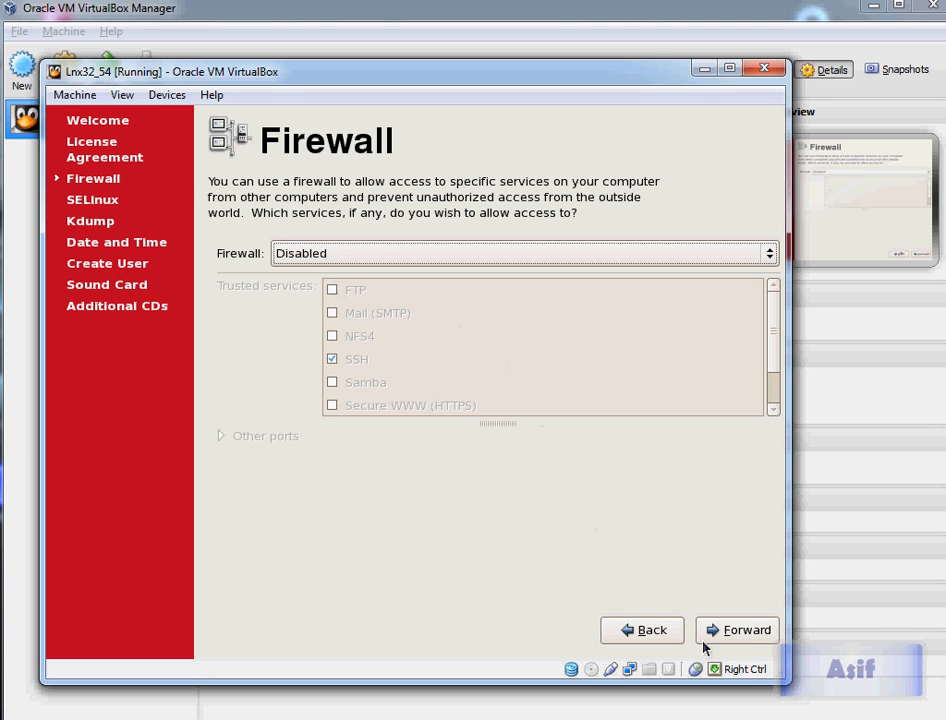
{"action": "left_click", "coordinate": [740, 633]}
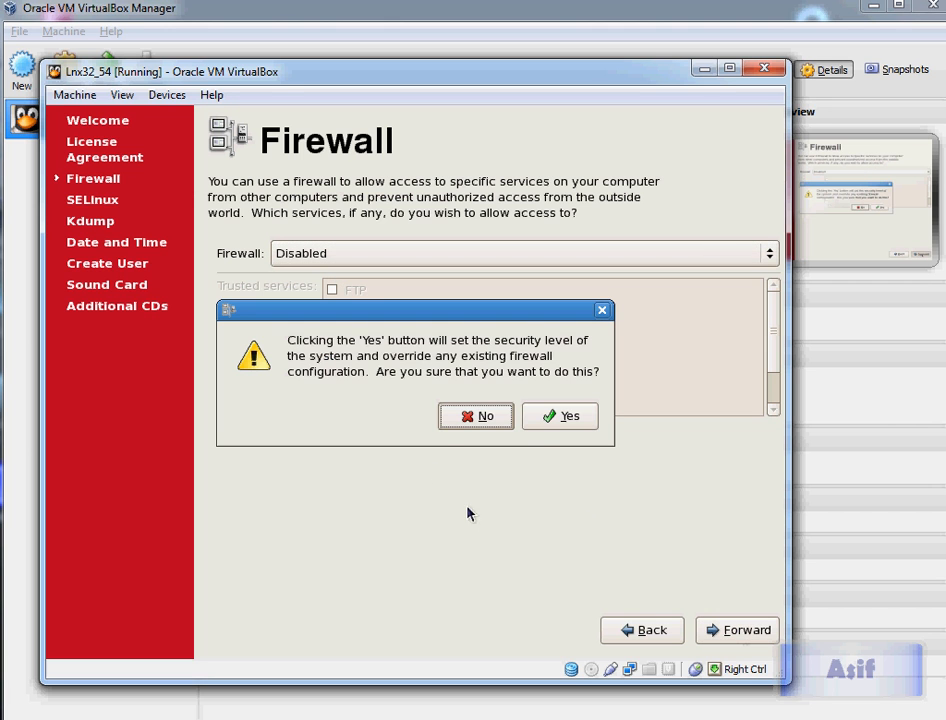
{"action": "left_click", "coordinate": [547, 420]}
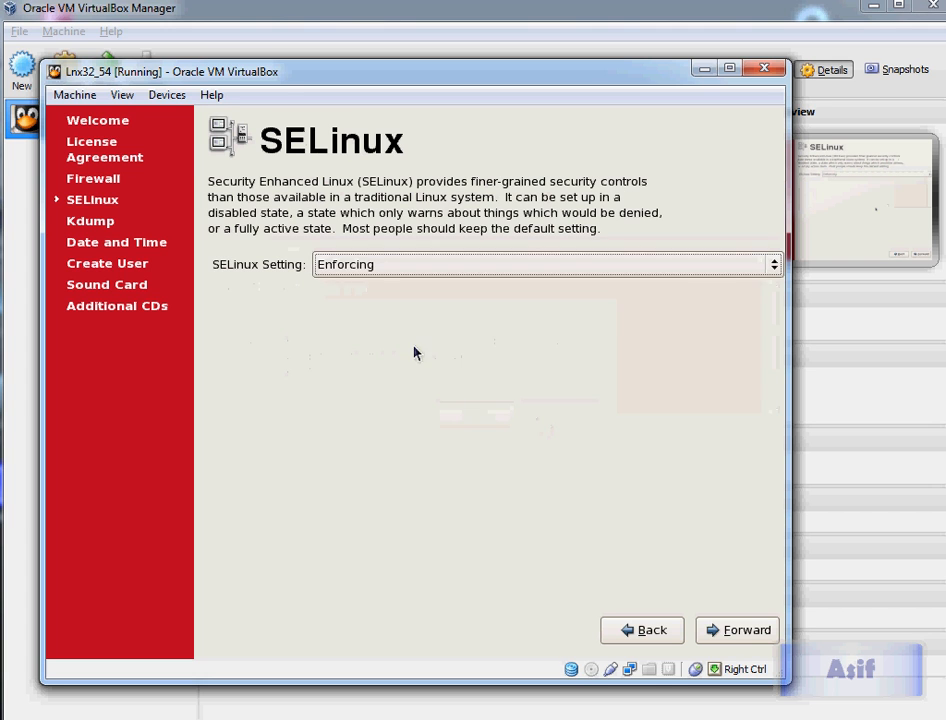
Step: Set the SELinux setting to Disabled and confirm the relabel reboot
{"action": "left_click", "coordinate": [398, 276]}
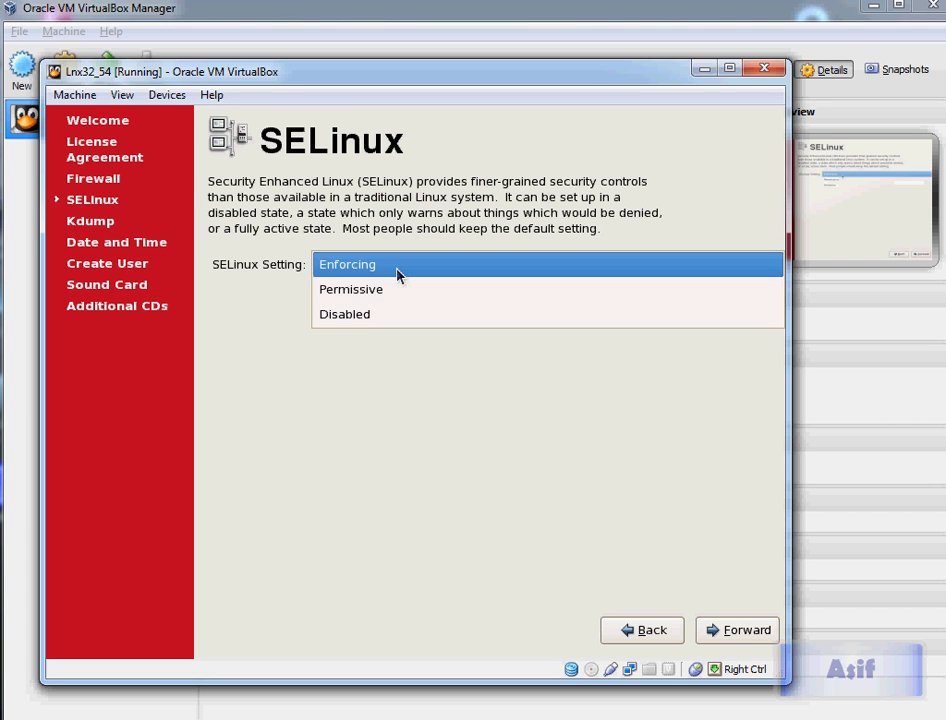
{"action": "left_click", "coordinate": [381, 318]}
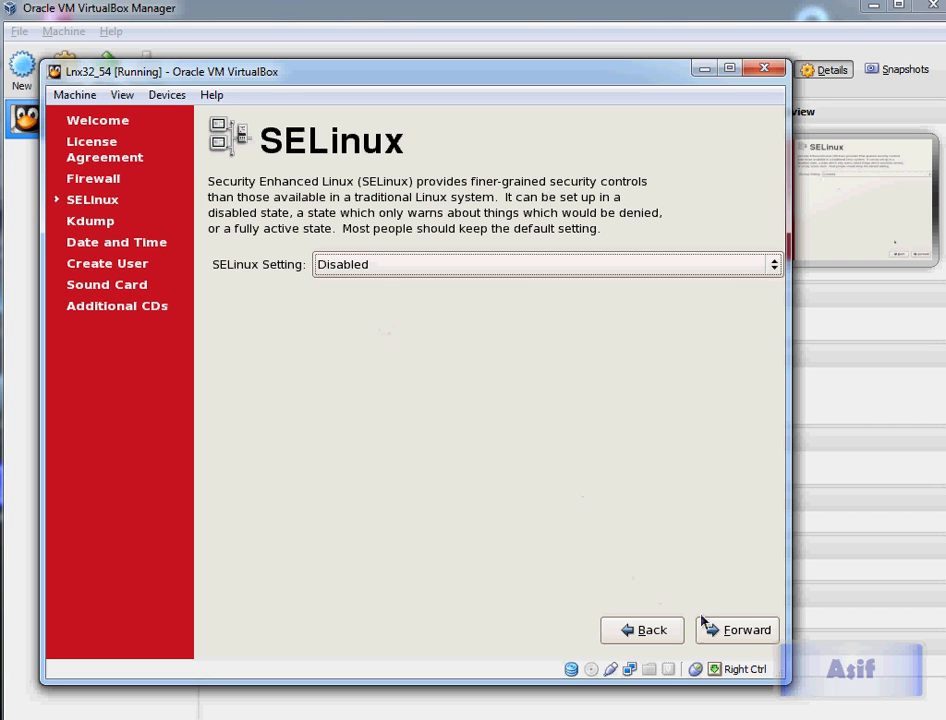
{"action": "left_click", "coordinate": [737, 630]}
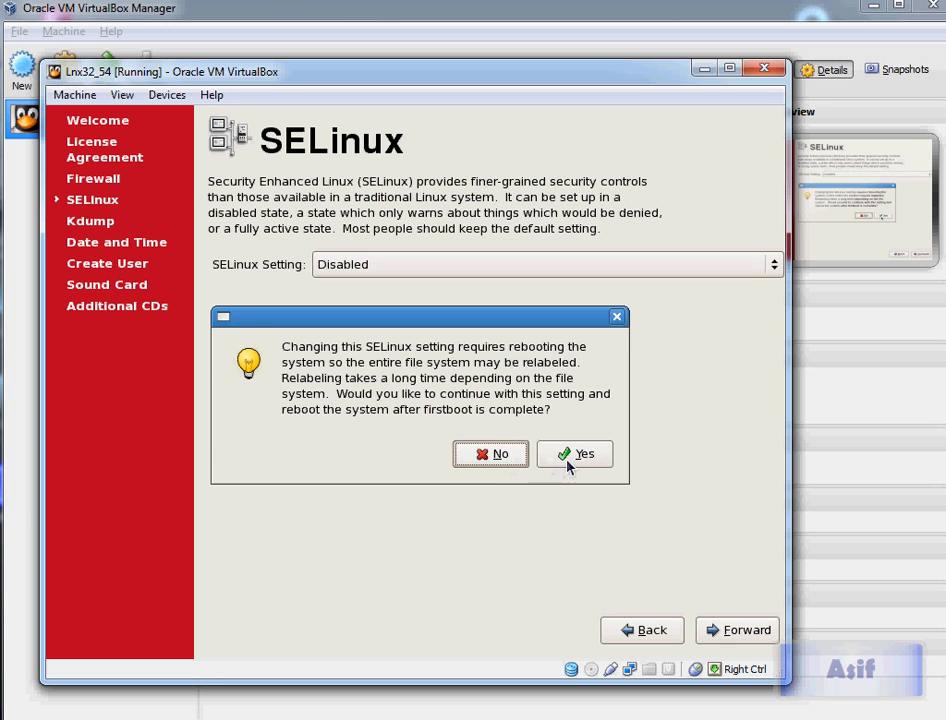
{"action": "left_click", "coordinate": [570, 458]}
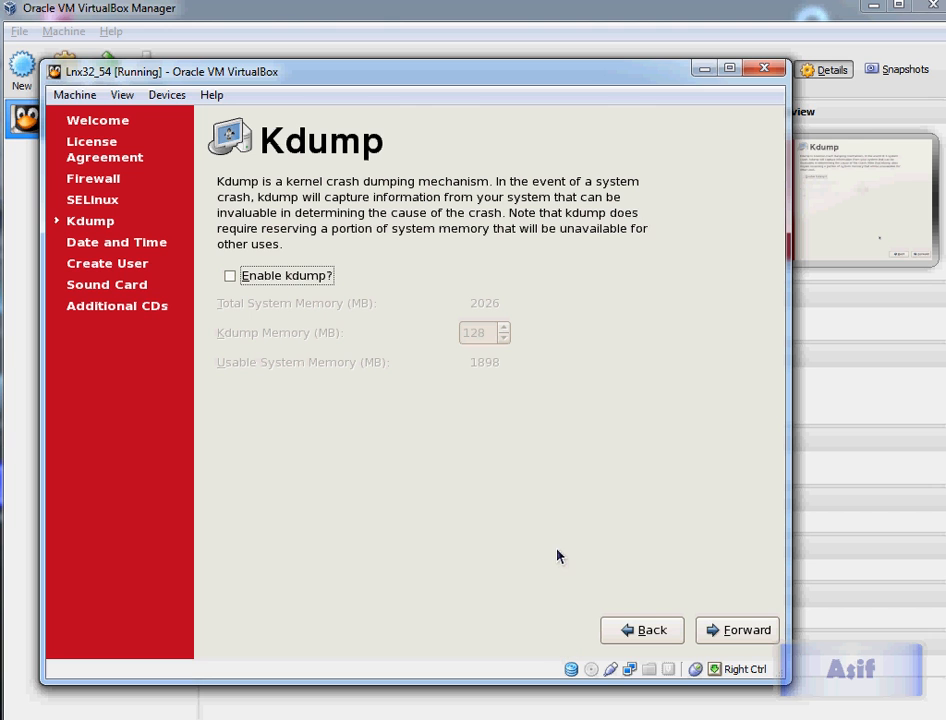
Step: Leave Kdump disabled and keep the default date and time, moving past both pages
{"action": "left_click", "coordinate": [745, 631]}
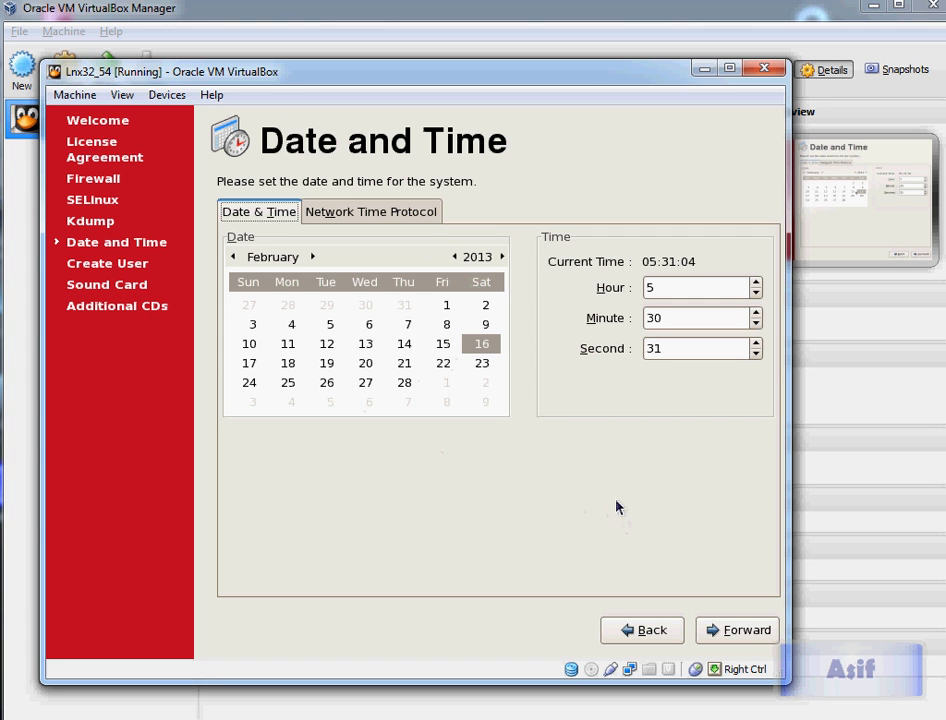
{"action": "left_click", "coordinate": [745, 629]}
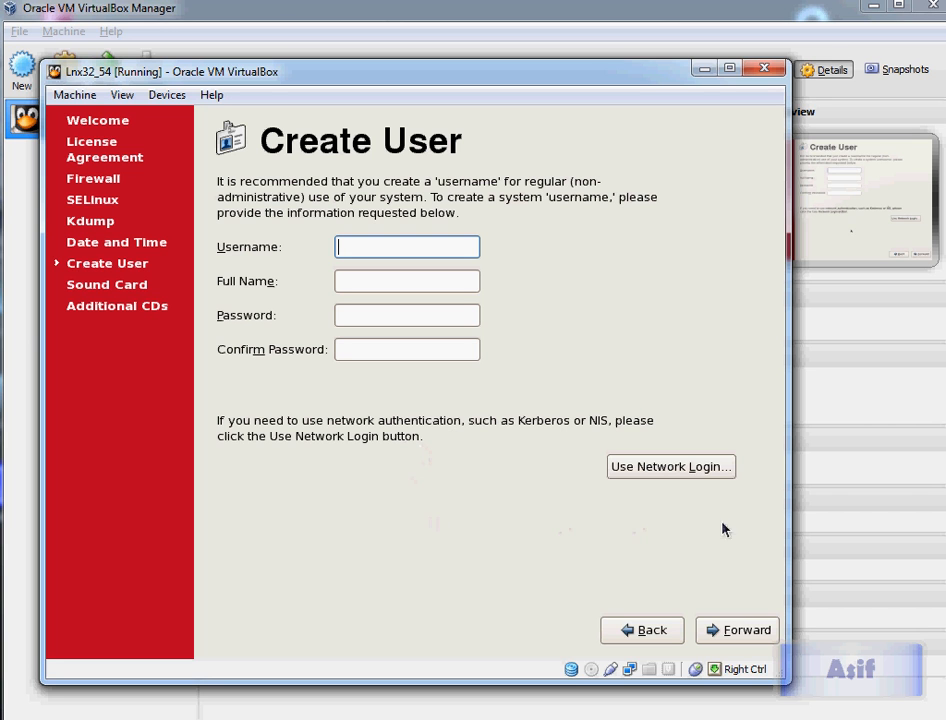
Step: Skip creating a regular user and continue without one
{"action": "left_click", "coordinate": [719, 630]}
{"action": "left_click", "coordinate": [432, 450]}
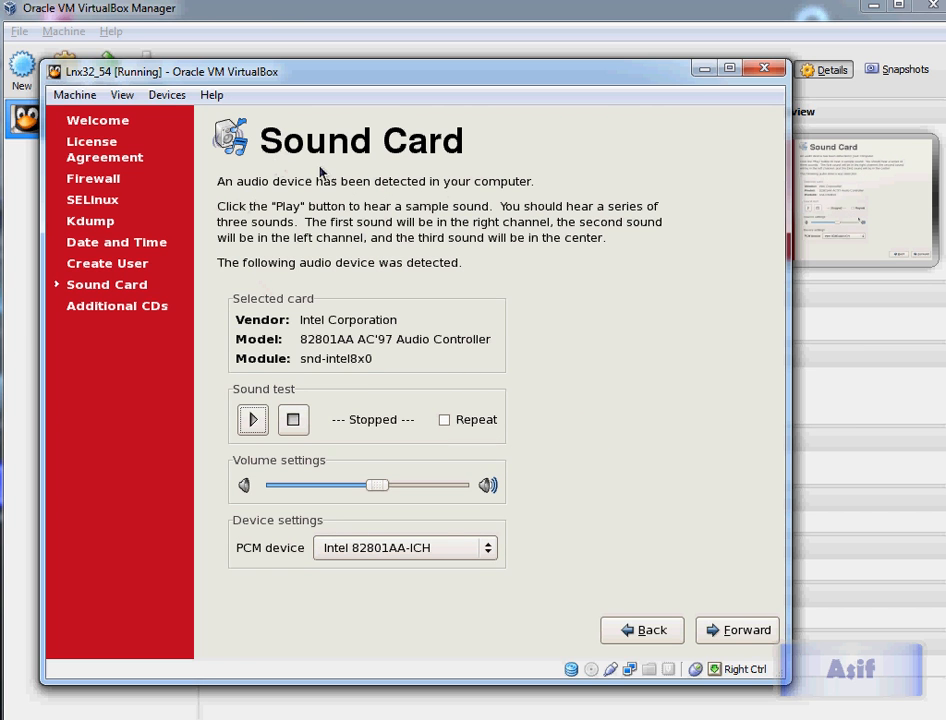
Step: Move past the Sound Card and Additional CDs pages, finish the setup agent and accept the reboot
{"action": "left_click", "coordinate": [731, 632]}
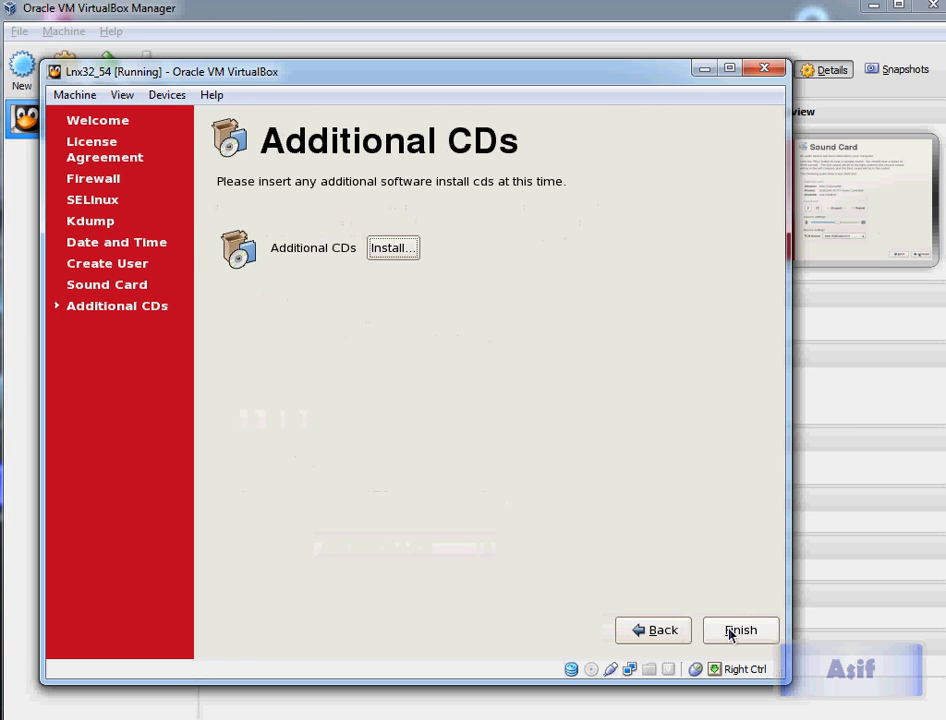
{"action": "left_click", "coordinate": [742, 641]}
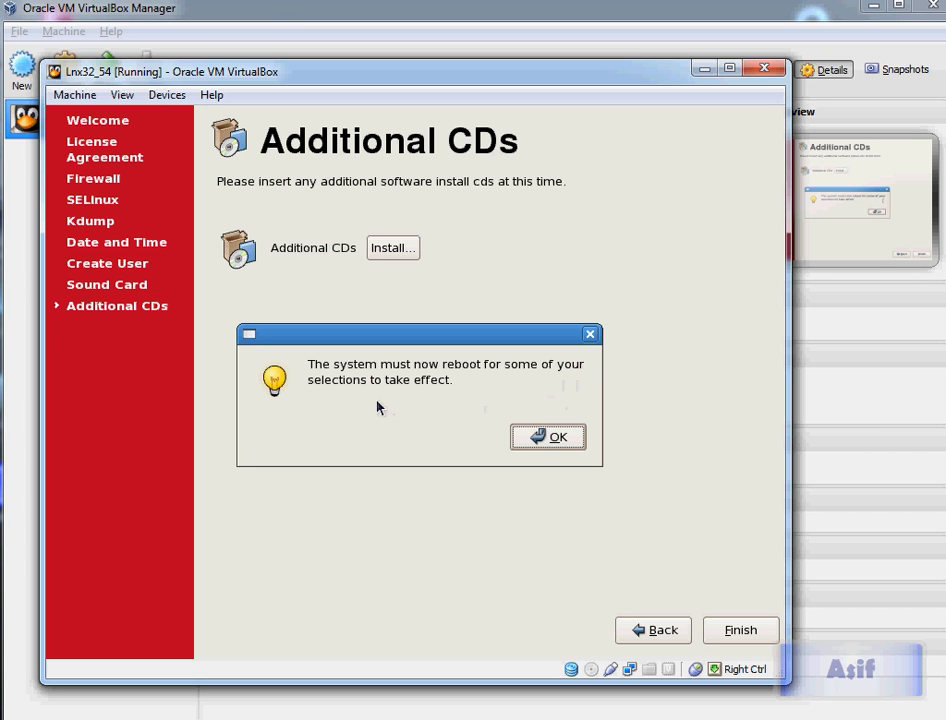
{"action": "left_click", "coordinate": [536, 438]}
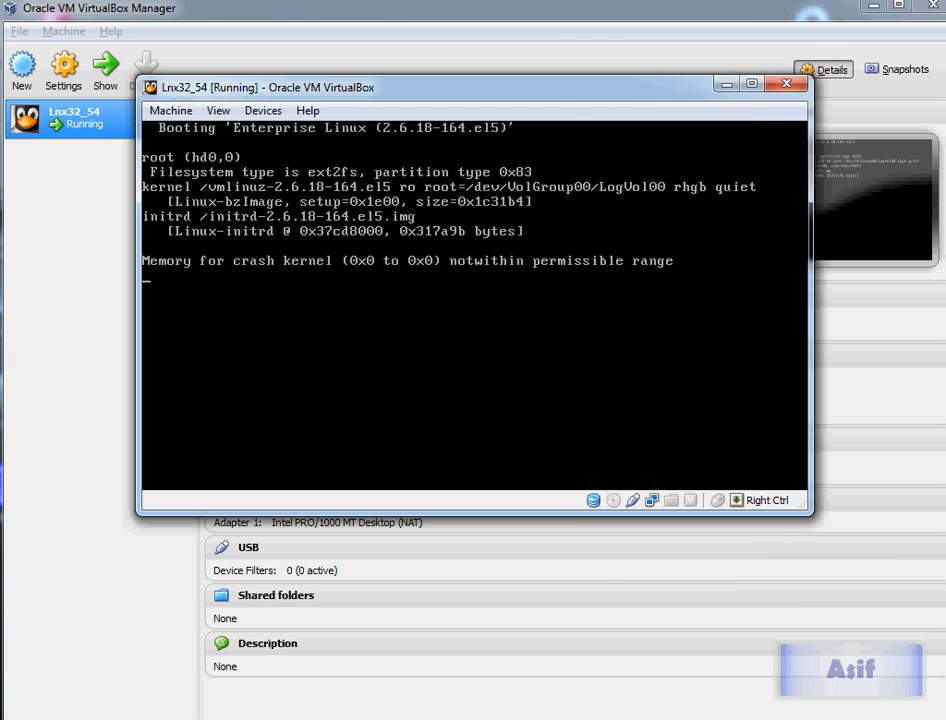
Step: Switch to Steps.txt in Notepad and review the OS installation and preparation sections of the plan
{"action": "left_click", "coordinate": [297, 718]}
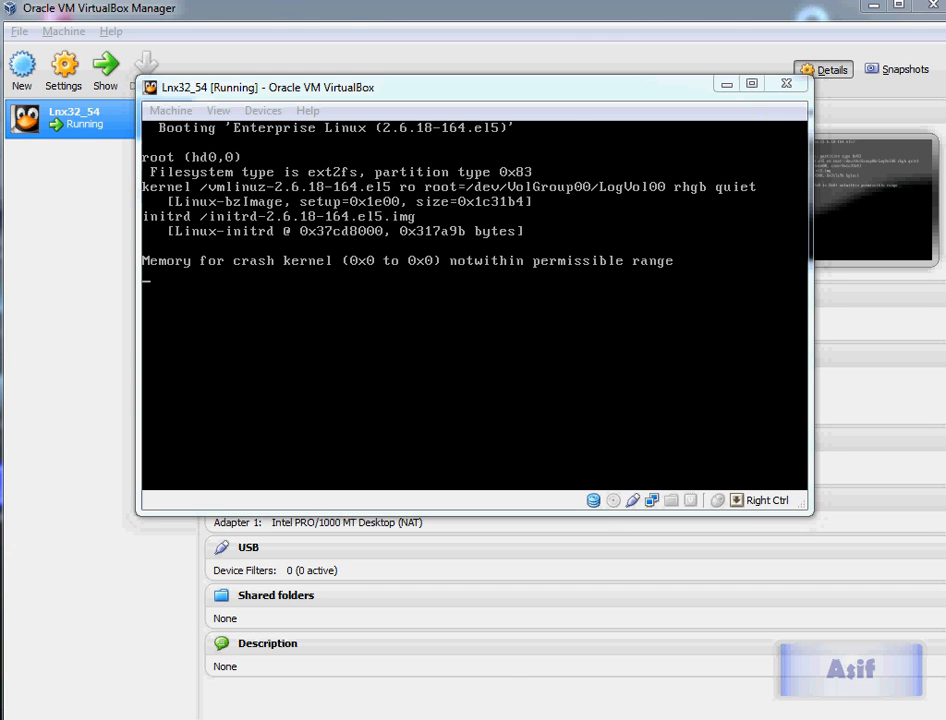
{"action": "left_click", "coordinate": [170, 700]}
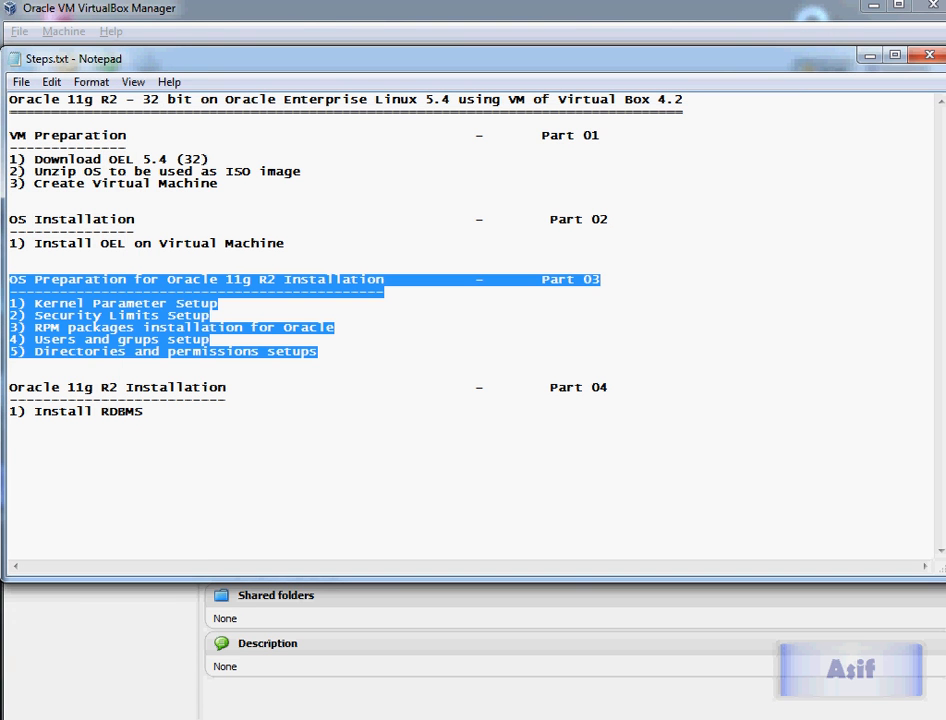
{"action": "left_click", "coordinate": [34, 243]}
{"action": "left_click_drag", "start_coordinate": [34, 243], "coordinate": [285, 243]}
{"action": "left_click_drag", "start_coordinate": [59, 243], "coordinate": [285, 243]}
{"action": "left_click_drag", "start_coordinate": [36, 243], "coordinate": [134, 232]}
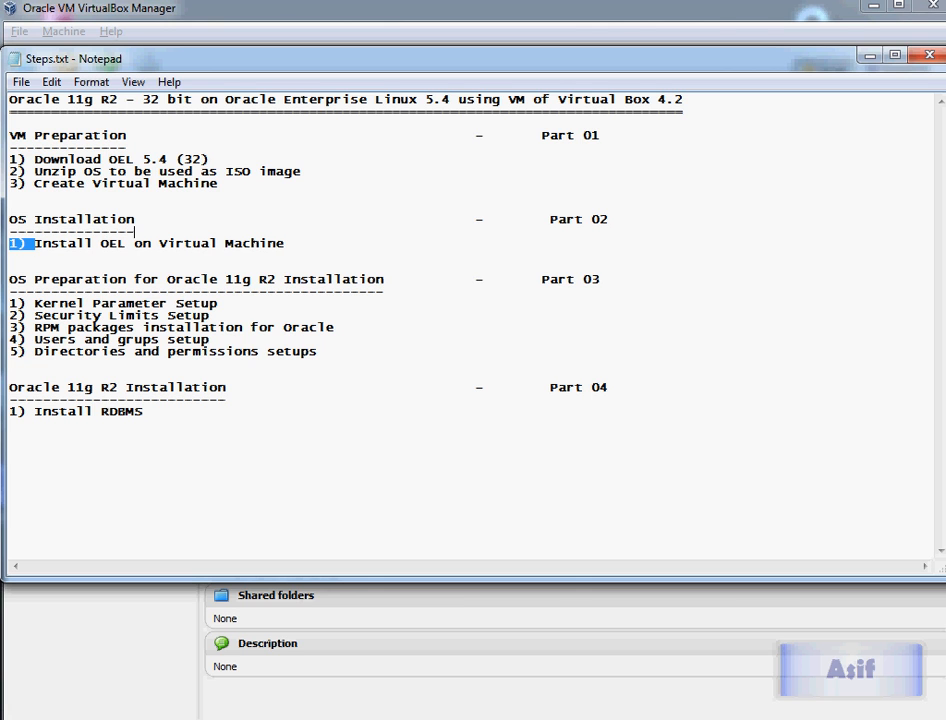
{"action": "left_click_drag", "start_coordinate": [26, 279], "coordinate": [9, 423]}
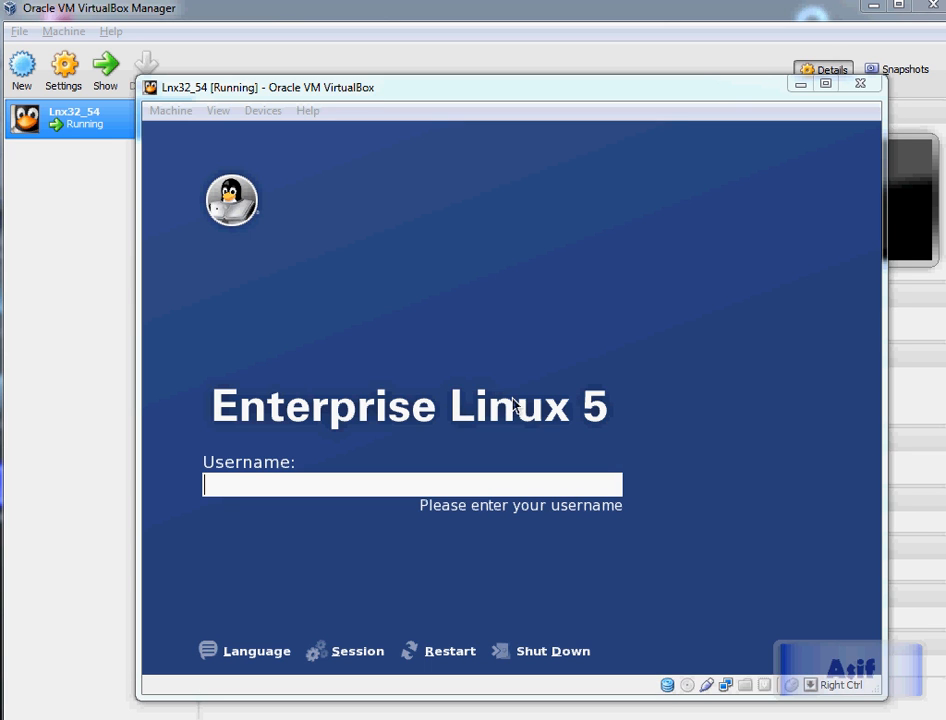
Step: Log in to Enterprise Linux as root, entering the account password
{"action": "left_click", "coordinate": [513, 404]}
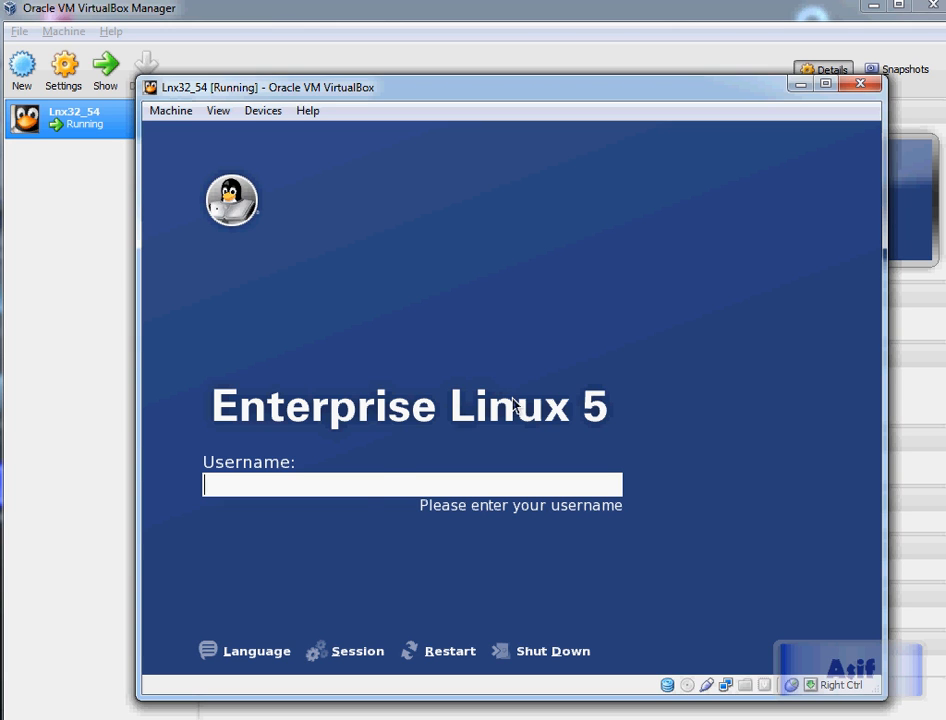
{"action": "type", "text": "root"}
{"action": "key", "text": "Return"}
{"action": "type", "text": "root"}
{"action": "key", "text": "BackSpace"}
{"action": "key", "text": "BackSpace"}
{"action": "key", "text": "BackSpace"}
{"action": "key", "text": "BackSpace"}
{"action": "type", "text": "oracle"}
{"action": "key", "text": "Return"}
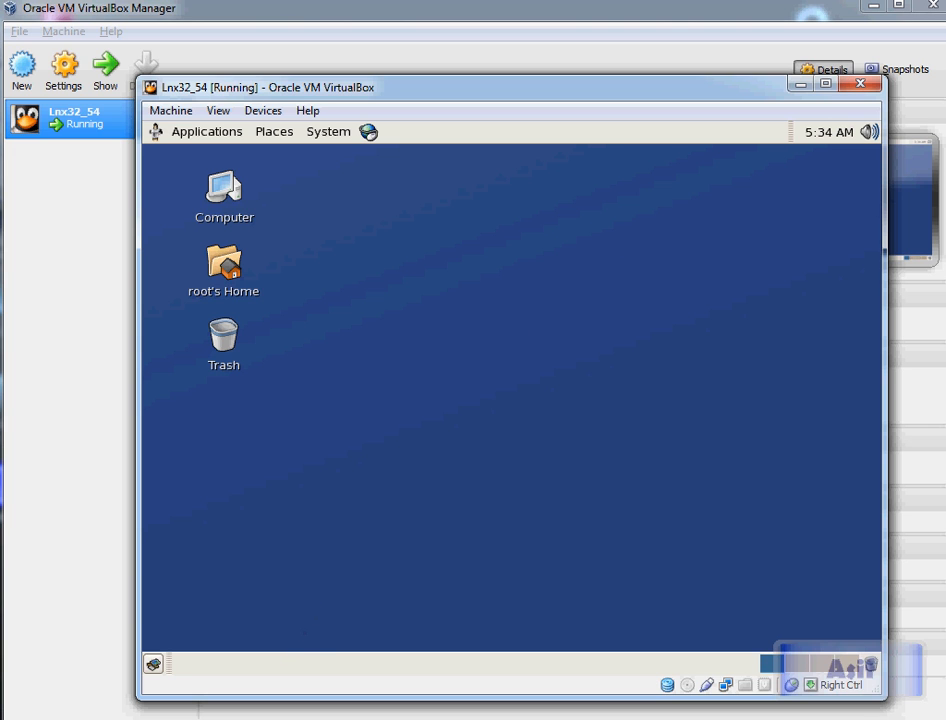
Step: Switch to Steps.txt and review the Part 03 OS preparation tasks, then minimise Notepad
{"action": "left_click", "coordinate": [463, 599]}
{"action": "left_click", "coordinate": [190, 705]}
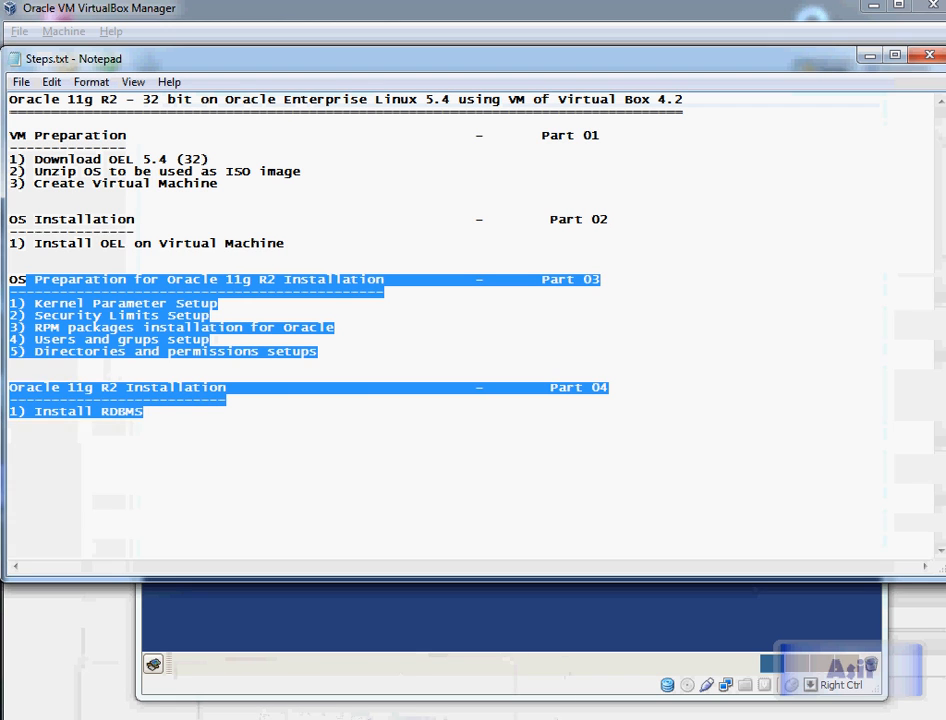
{"action": "left_click_drag", "start_coordinate": [17, 279], "coordinate": [250, 279]}
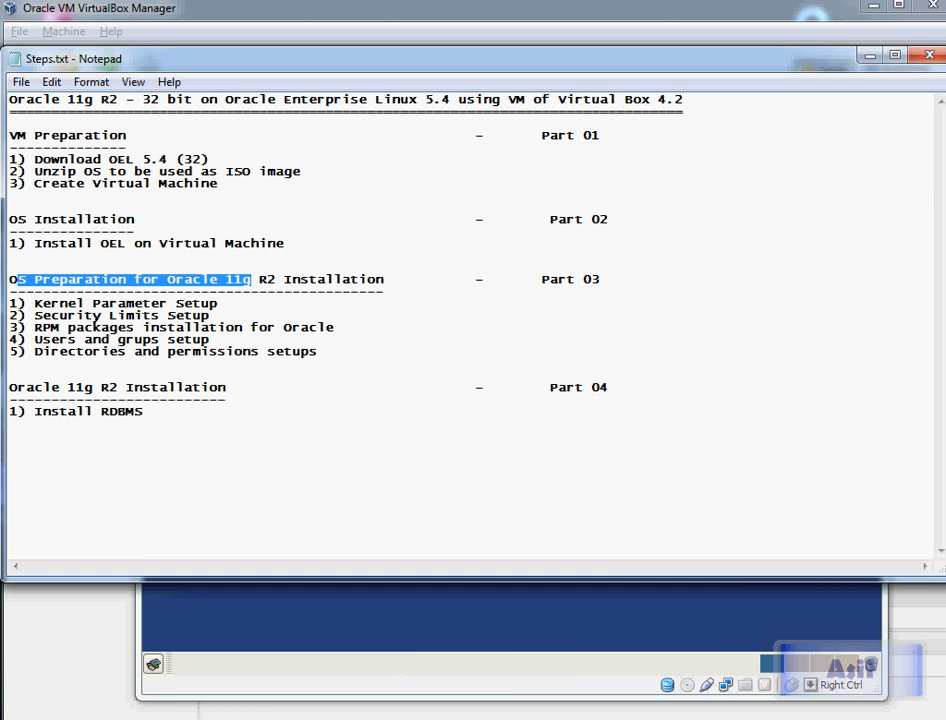
{"action": "left_click_drag", "start_coordinate": [151, 279], "coordinate": [291, 279]}
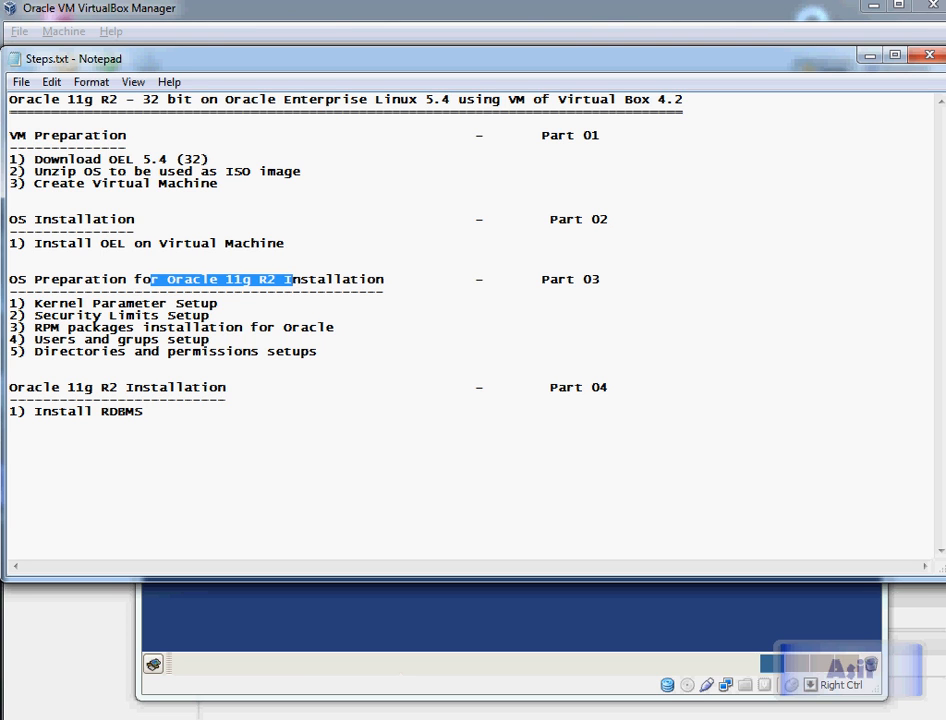
{"action": "left_click_drag", "start_coordinate": [35, 303], "coordinate": [217, 303]}
{"action": "left_click_drag", "start_coordinate": [34, 315], "coordinate": [209, 315]}
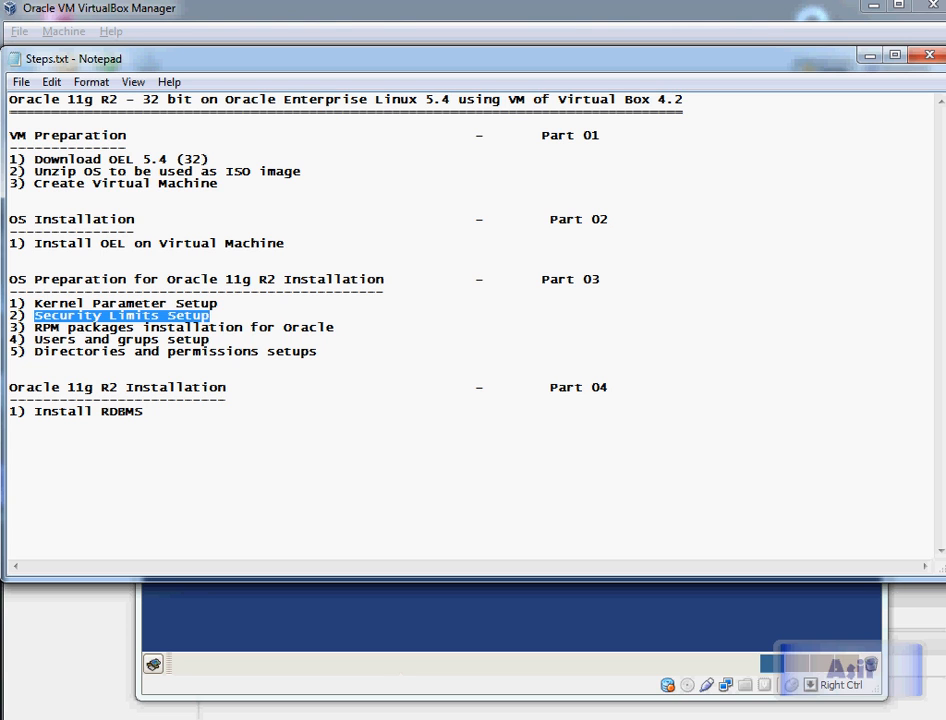
{"action": "left_click_drag", "start_coordinate": [34, 327], "coordinate": [309, 327]}
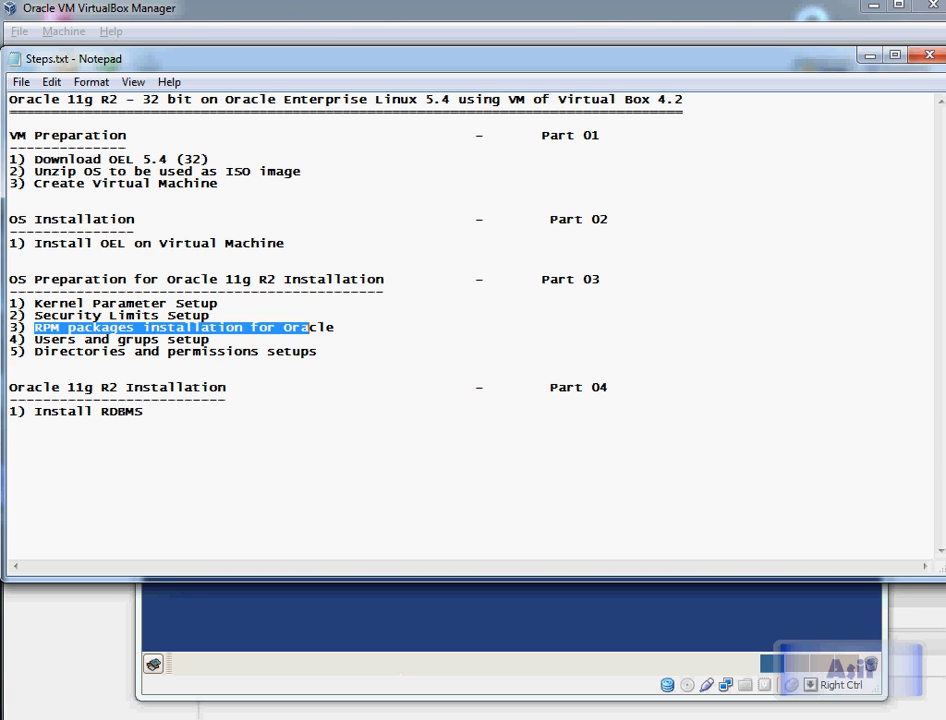
{"action": "left_click_drag", "start_coordinate": [34, 339], "coordinate": [209, 339]}
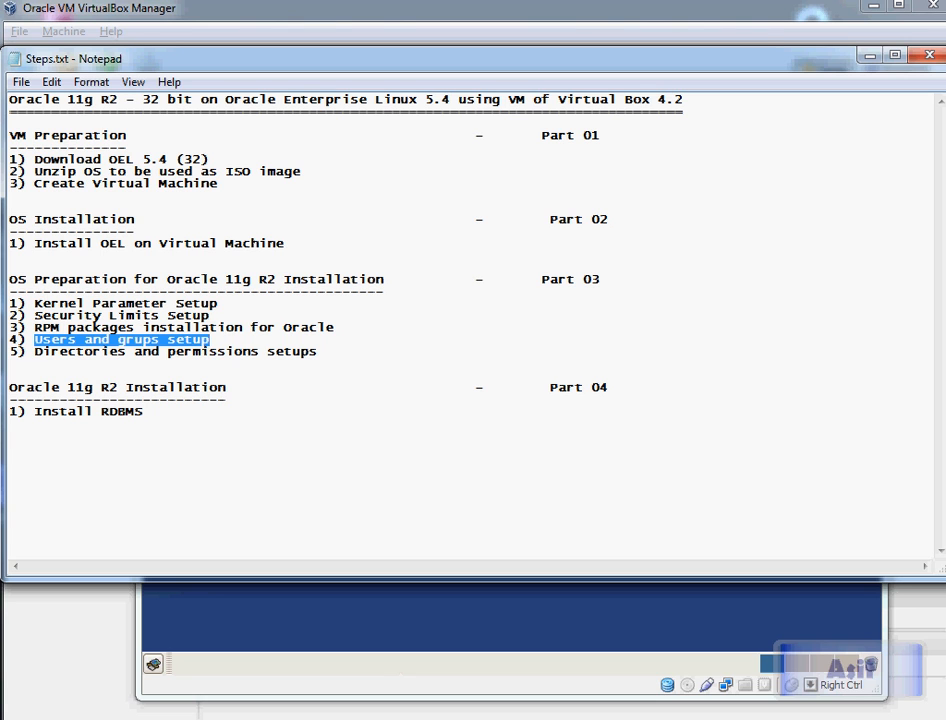
{"action": "left_click_drag", "start_coordinate": [34, 351], "coordinate": [317, 351]}
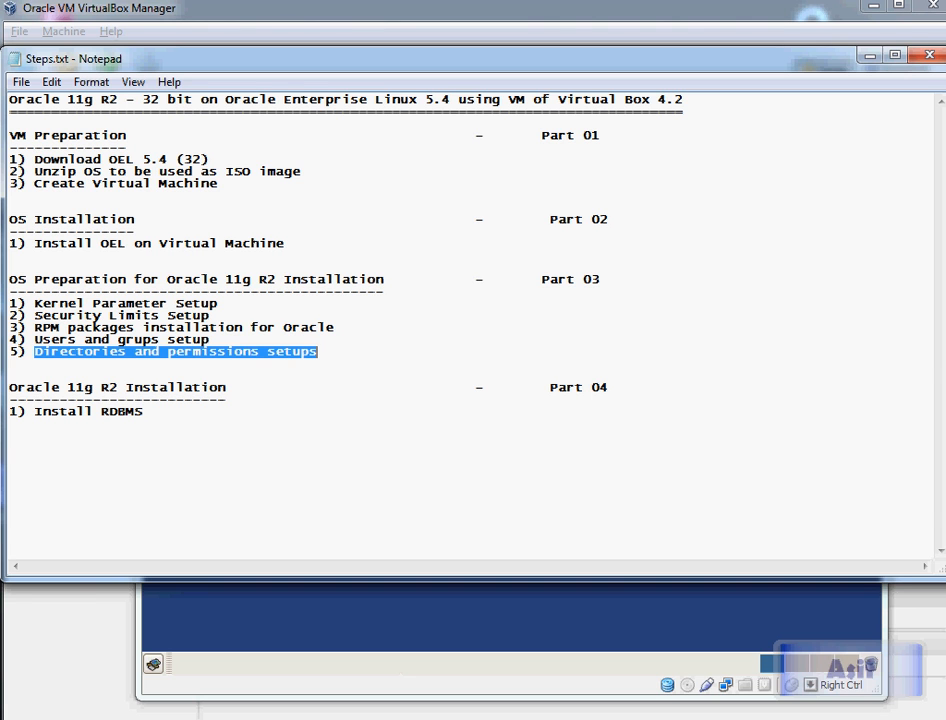
{"action": "key", "text": "super+Down"}
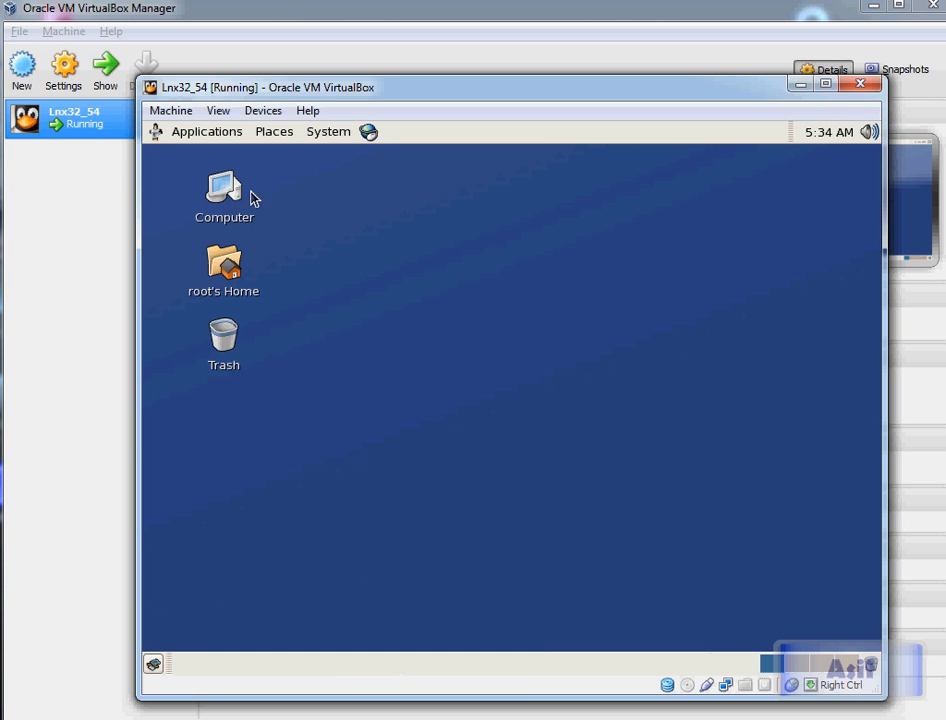
Step: Open a terminal from the desktop context menu
{"action": "right_click", "coordinate": [340, 233]}
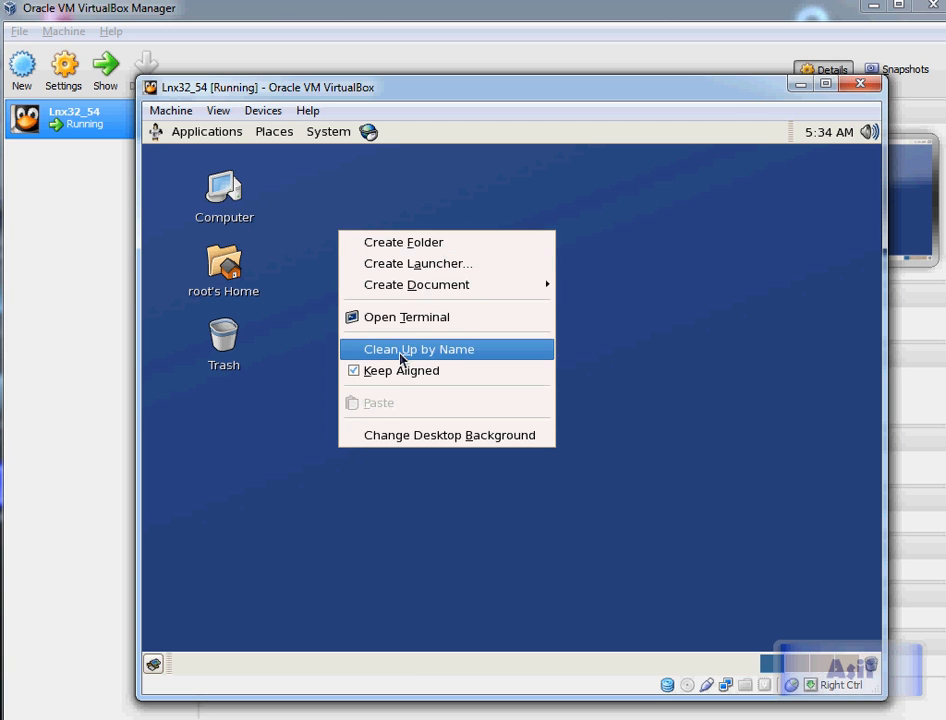
{"action": "left_click", "coordinate": [415, 320]}
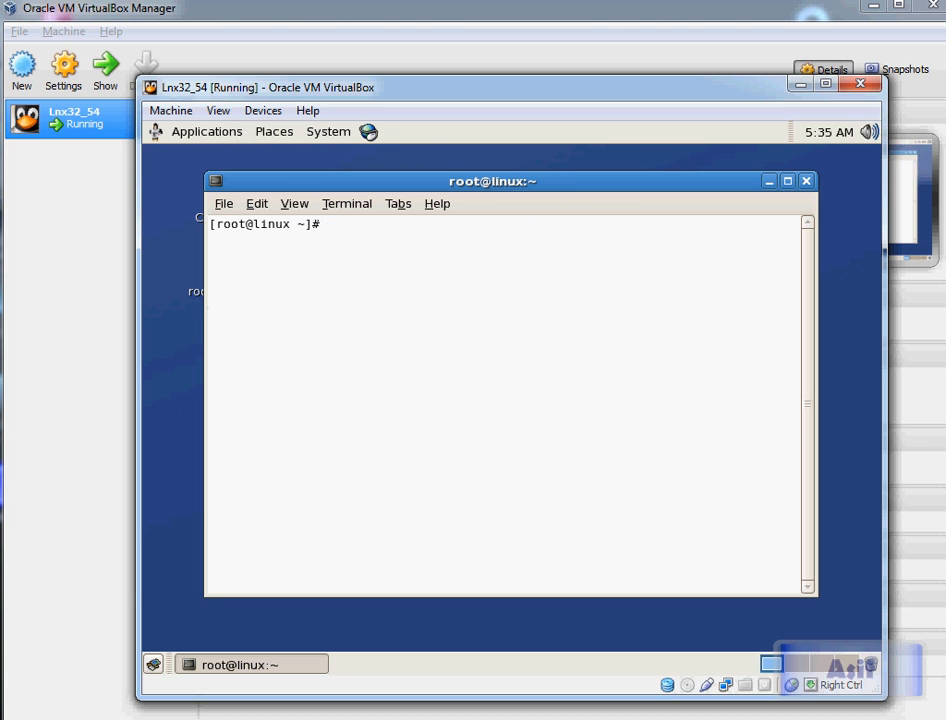
Step: Launch the Firefox web browser from the Applications menu
{"action": "left_click", "coordinate": [229, 130]}
{"action": "mouse_move", "coordinate": [230, 198]}
{"action": "mouse_move", "coordinate": [257, 217]}
{"action": "left_click", "coordinate": [428, 211]}
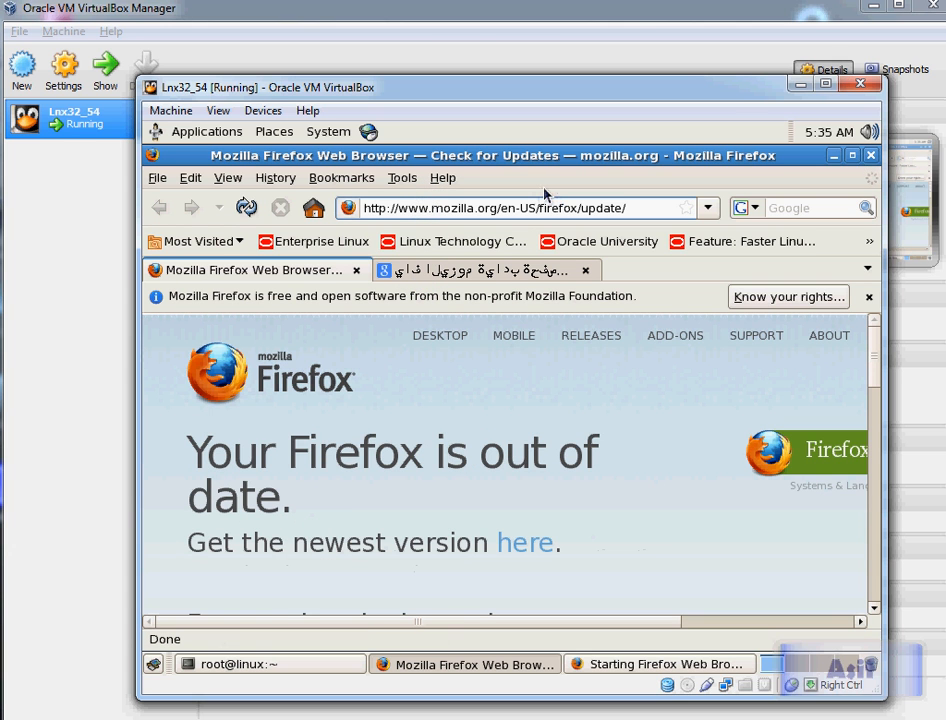
{"action": "key", "text": "shift+End"}
{"action": "key", "text": "Delete"}
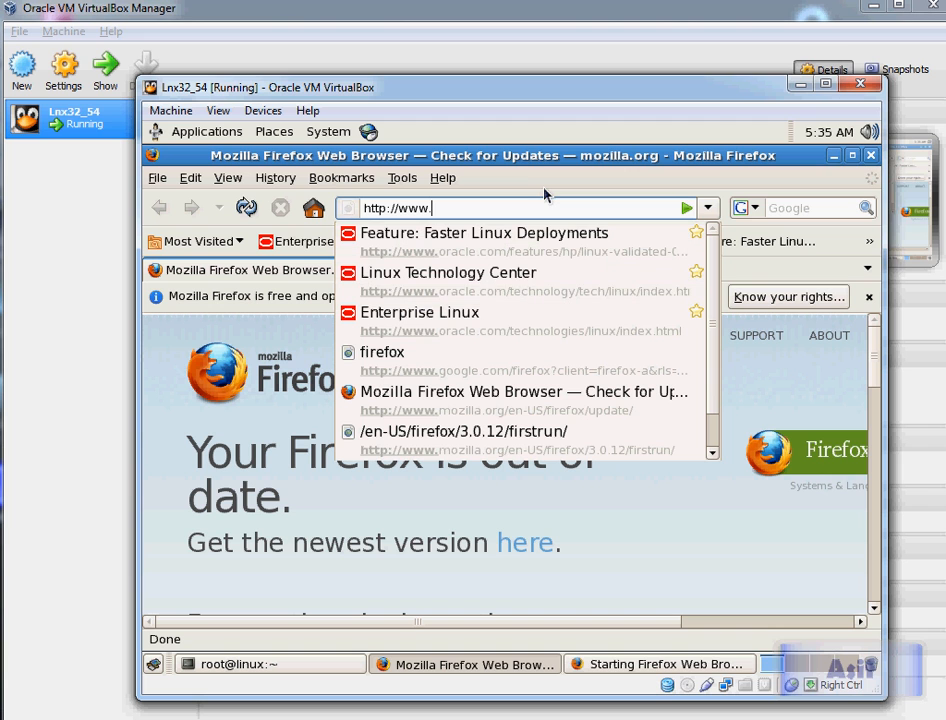
{"action": "key", "text": "BackSpace"}
{"action": "key", "text": "BackSpace"}
{"action": "key", "text": "BackSpace"}
{"action": "key", "text": "BackSpace"}
{"action": "key", "text": "BackSpace"}
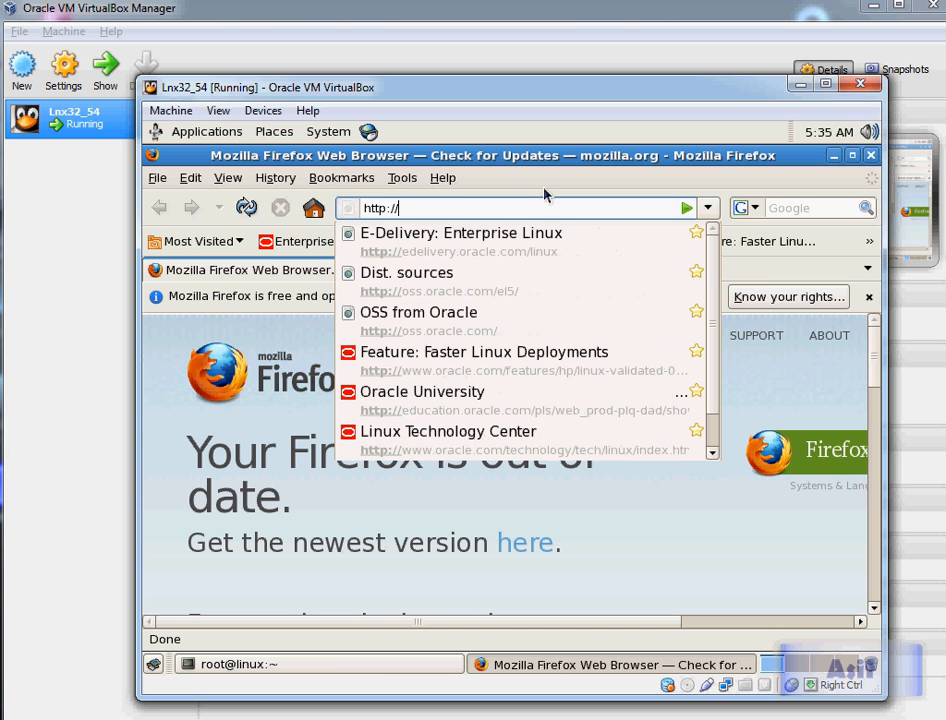
{"action": "type", "text": "/"}
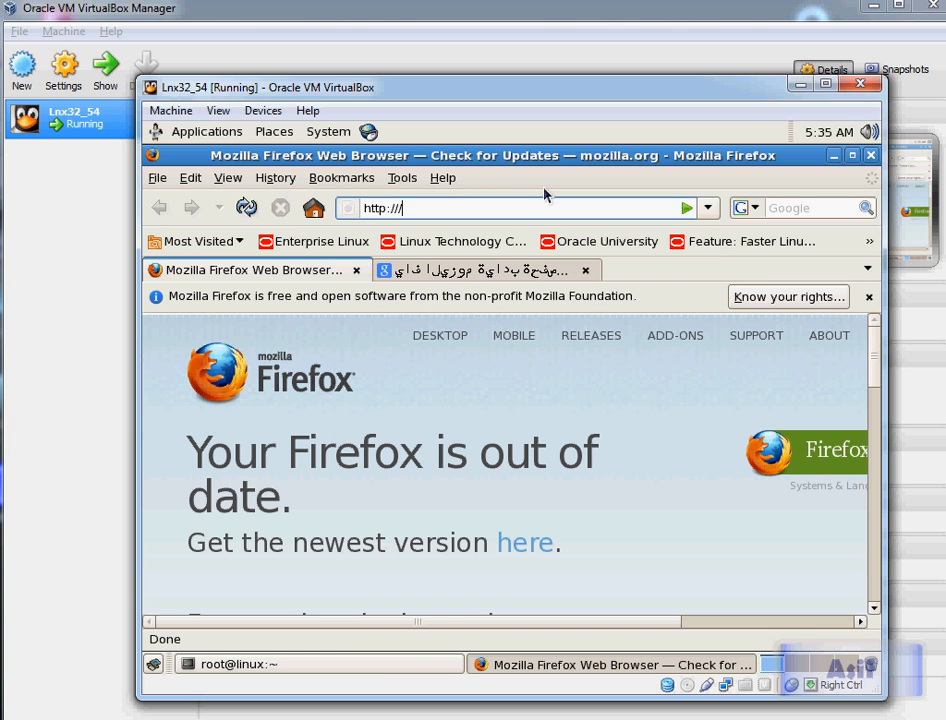
{"action": "type", "text": "www.gmail."}
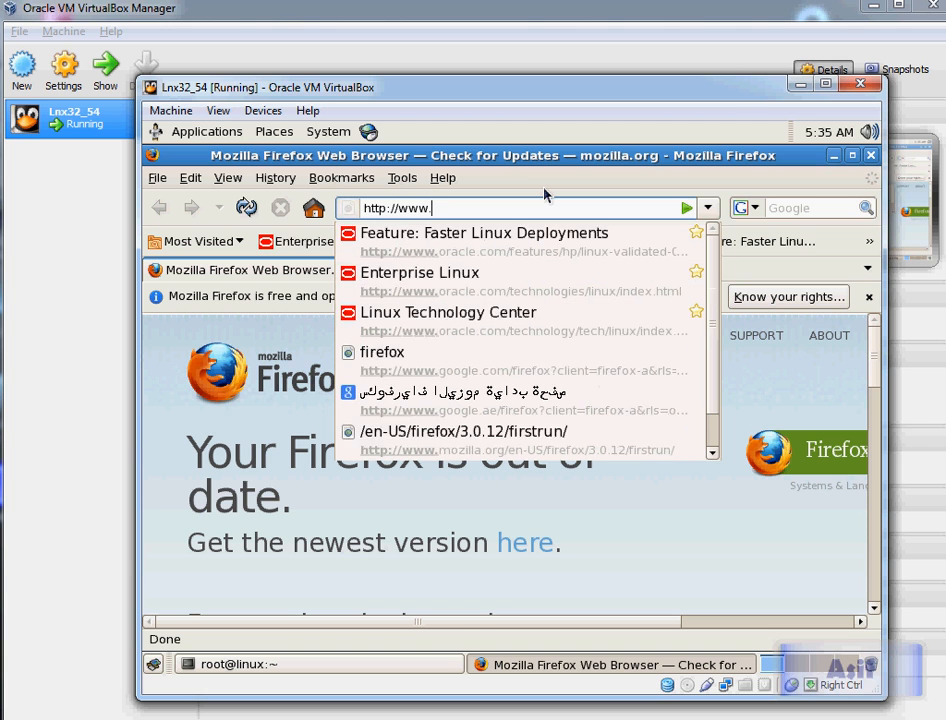
{"action": "type", "text": "com"}
{"action": "key", "text": "Return"}
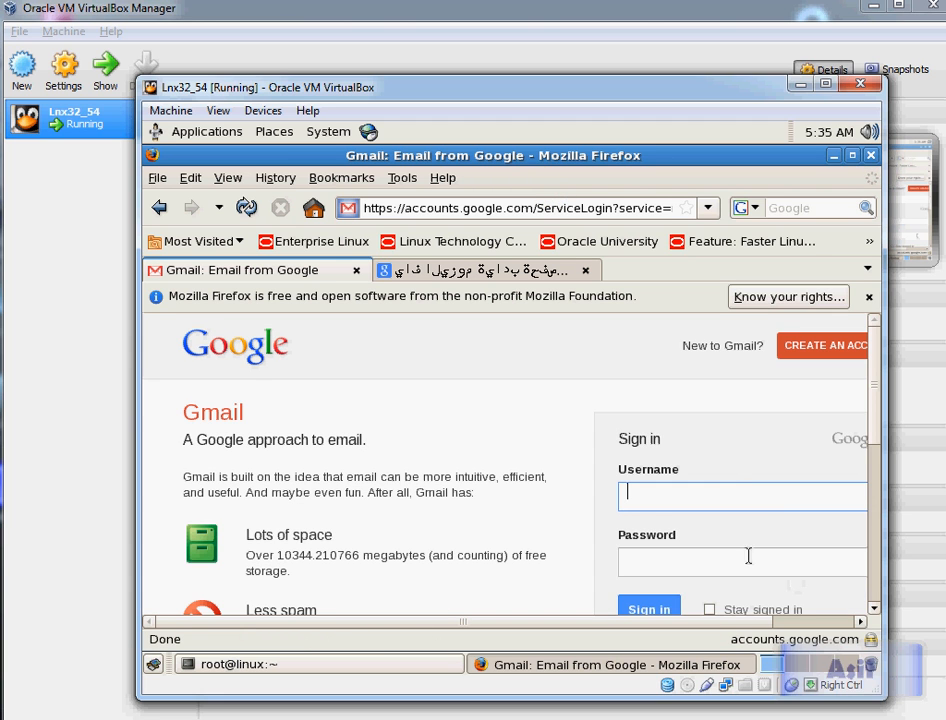
Step: Sign in to Gmail with the account username and password, and let Firefox remember the password
{"action": "key", "text": "Tab"}
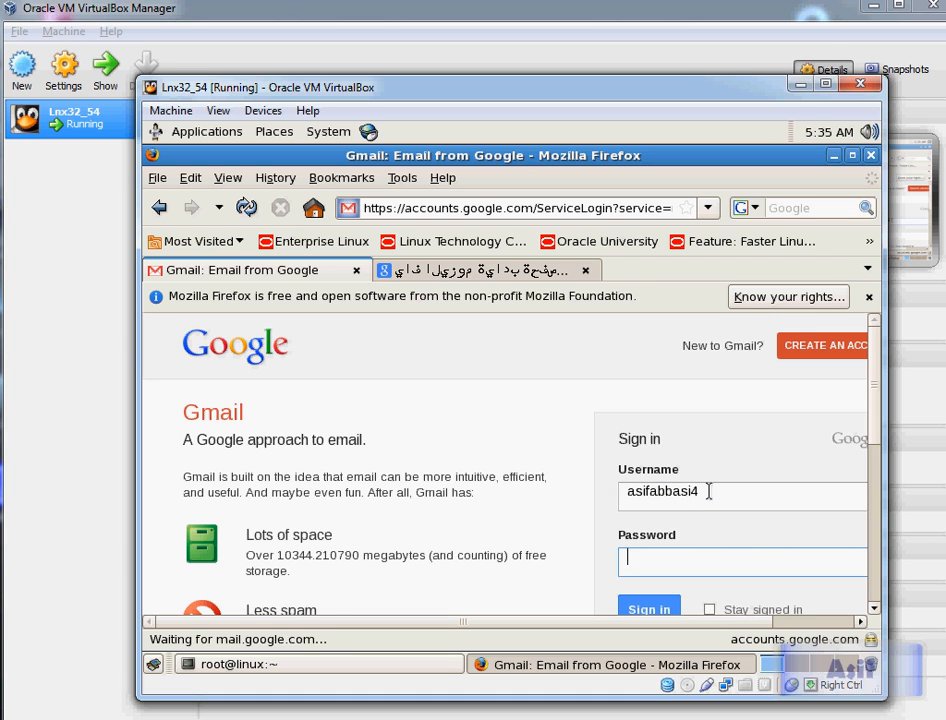
{"action": "type", "text": "**********"}
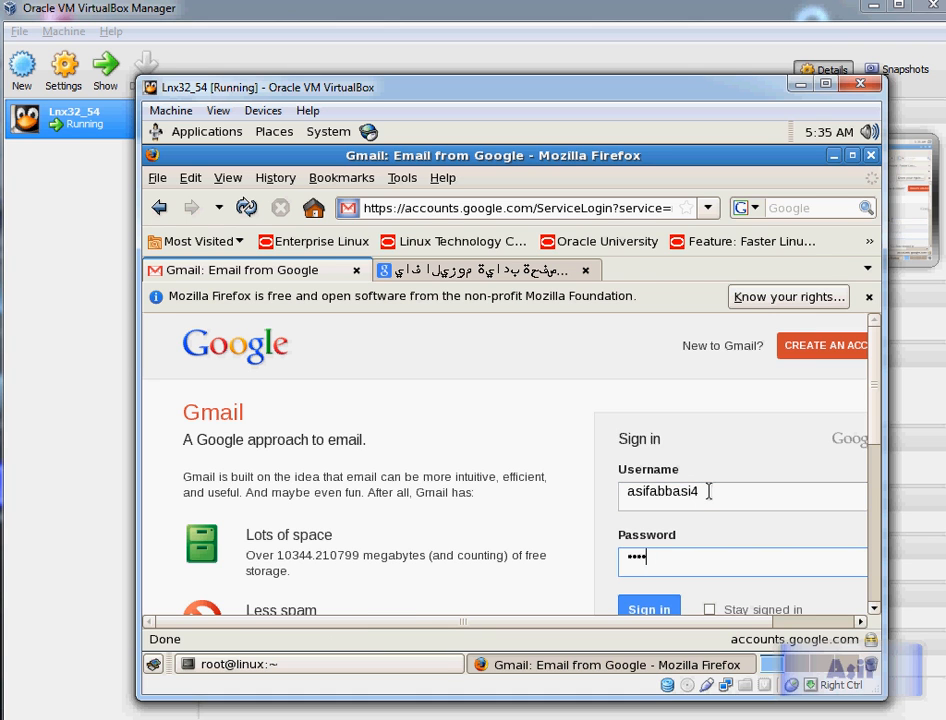
{"action": "type", "text": "****"}
{"action": "left_click", "coordinate": [625, 609]}
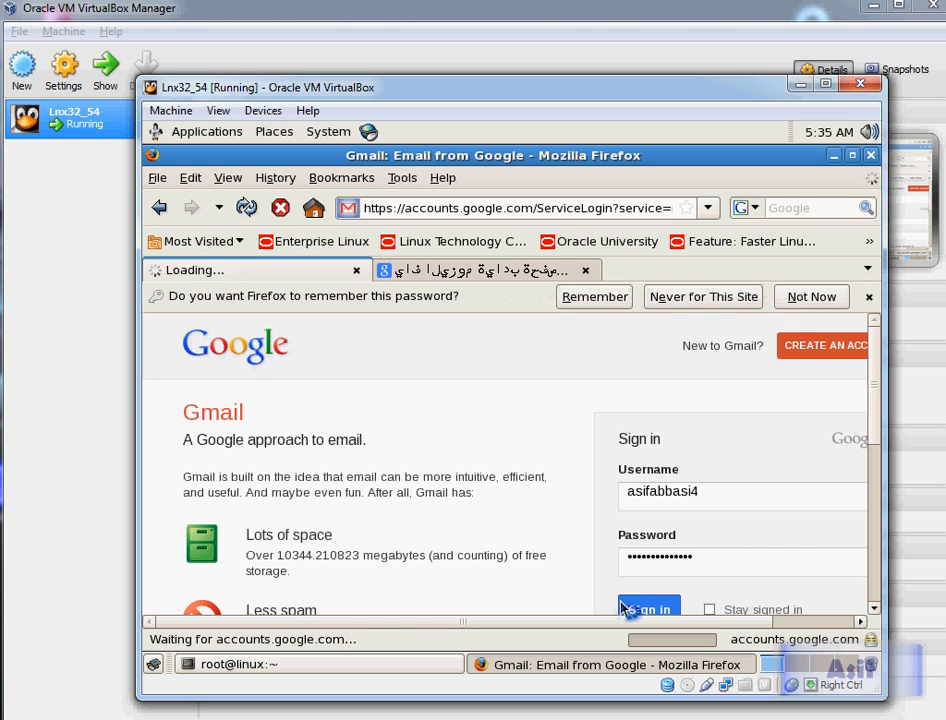
{"action": "left_click", "coordinate": [588, 303]}
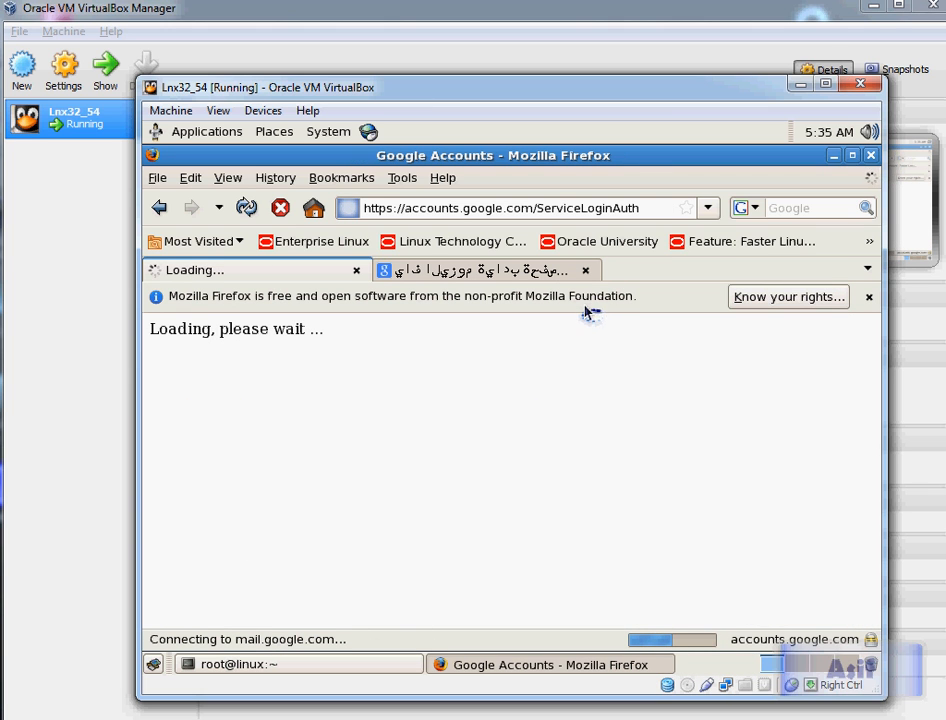
Step: Open the draft titled 'oracle 11g on linux 5.4 installation virtual box' from the Drafts folder
{"action": "left_click", "coordinate": [587, 272]}
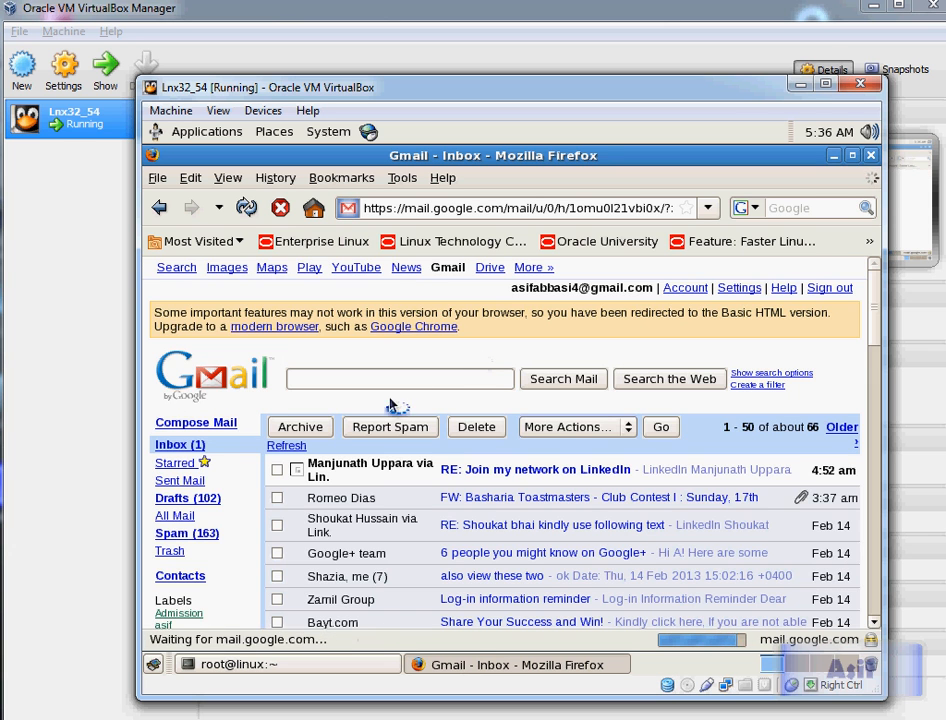
{"action": "left_click", "coordinate": [182, 499]}
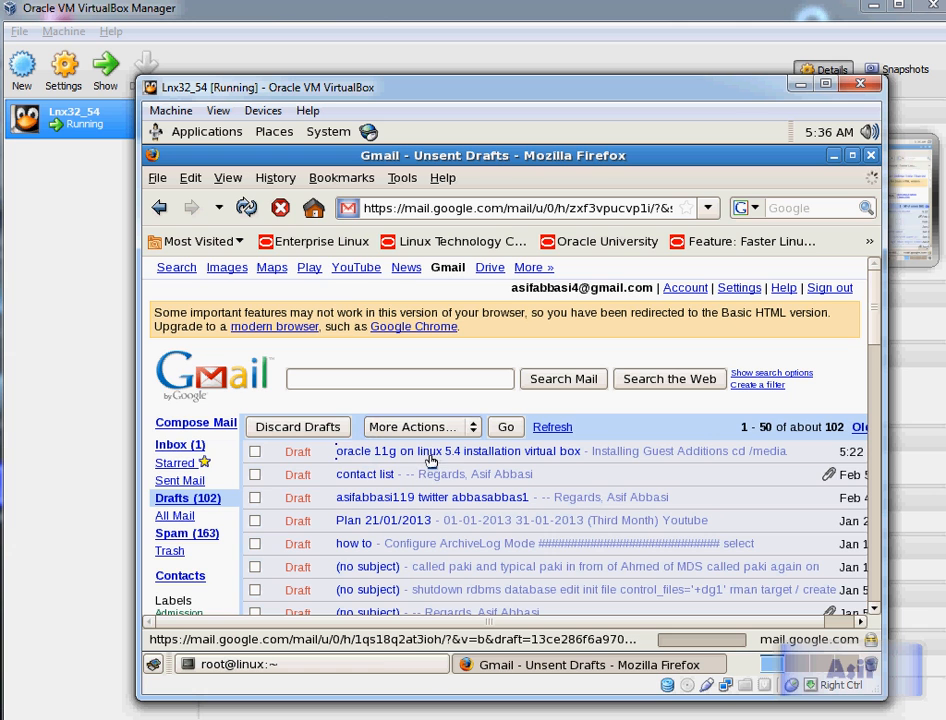
{"action": "left_click", "coordinate": [432, 459]}
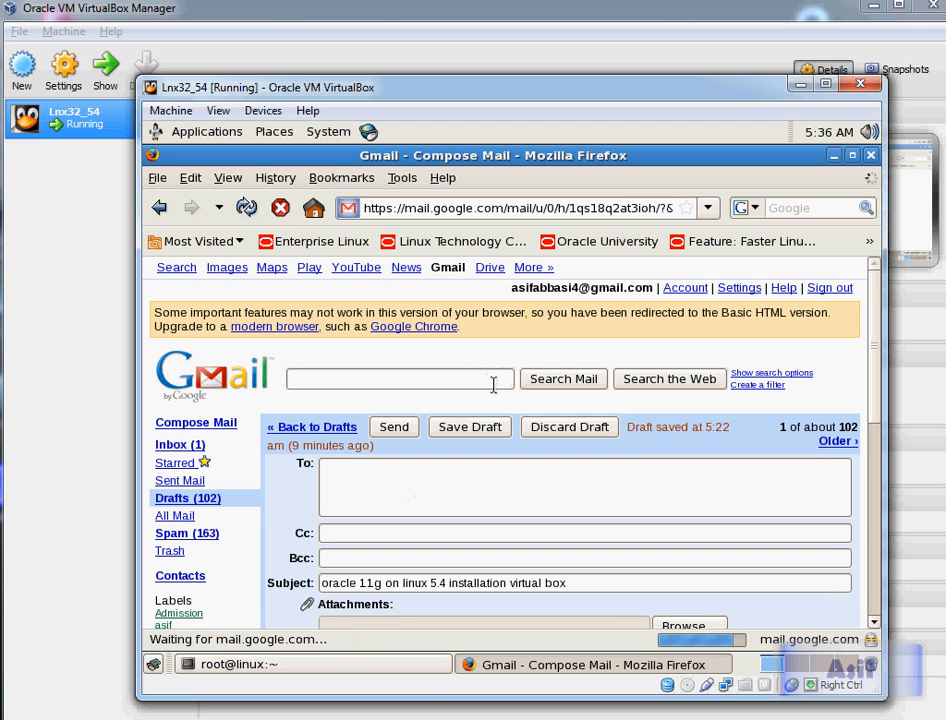
Step: Select the draft's notes from 'Installing Required Packages' through the Directories Setup commands, then minimise the browser
{"action": "scroll", "coordinate": [869, 416], "scroll_direction": "down", "scroll_amount": 5}
{"action": "scroll", "coordinate": [869, 416], "scroll_direction": "down", "scroll_amount": 1}
{"action": "left_click", "coordinate": [384, 450]}
{"action": "left_click", "coordinate": [337, 515]}
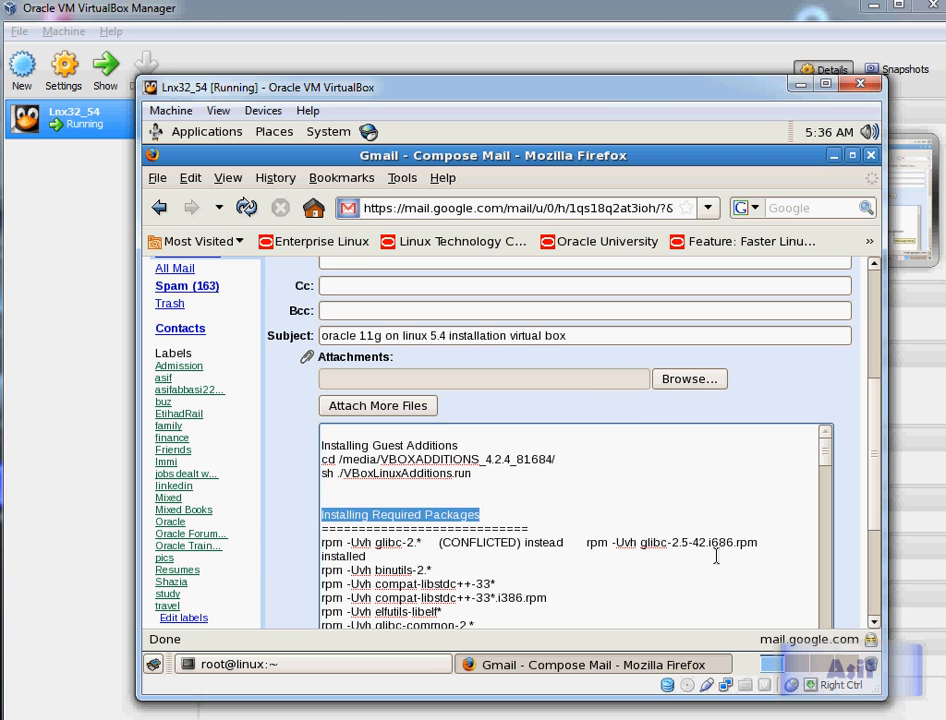
{"action": "key", "text": "Home"}
{"action": "key", "text": "shift+Down"}
{"action": "key", "text": "shift+Down"}
{"action": "key", "text": "shift+Down"}
{"action": "key", "text": "shift+Down"}
{"action": "key", "text": "shift+Down"}
{"action": "key", "text": "shift+Down"}
{"action": "key", "text": "shift+Down"}
{"action": "key", "text": "shift+Down"}
{"action": "key", "text": "shift+Down"}
{"action": "key", "text": "shift+Down"}
{"action": "key", "text": "shift+Down"}
{"action": "key", "text": "shift+Down"}
{"action": "key", "text": "shift+Down"}
{"action": "key", "text": "shift+Down"}
{"action": "key", "text": "shift+Down"}
{"action": "key", "text": "shift+Down"}
{"action": "key", "text": "ctrl+c"}
{"action": "key", "text": "shift+Down"}
{"action": "key", "text": "shift+Down"}
{"action": "key", "text": "shift+Down"}
{"action": "key", "text": "shift+Down"}
{"action": "key", "text": "shift+Down"}
{"action": "key", "text": "shift+Down"}
{"action": "key", "text": "shift+Down"}
{"action": "key", "text": "shift+Down"}
{"action": "key", "text": "shift+Down"}
{"action": "key", "text": "shift+Down"}
{"action": "key", "text": "shift+Down"}
{"action": "key", "text": "shift+Down"}
{"action": "key", "text": "shift+Down"}
{"action": "key", "text": "shift+Down"}
{"action": "key", "text": "shift+Down"}
{"action": "key", "text": "shift+Down"}
{"action": "key", "text": "shift+Down"}
{"action": "key", "text": "shift+Down"}
{"action": "key", "text": "shift+Down"}
{"action": "key", "text": "shift+Down"}
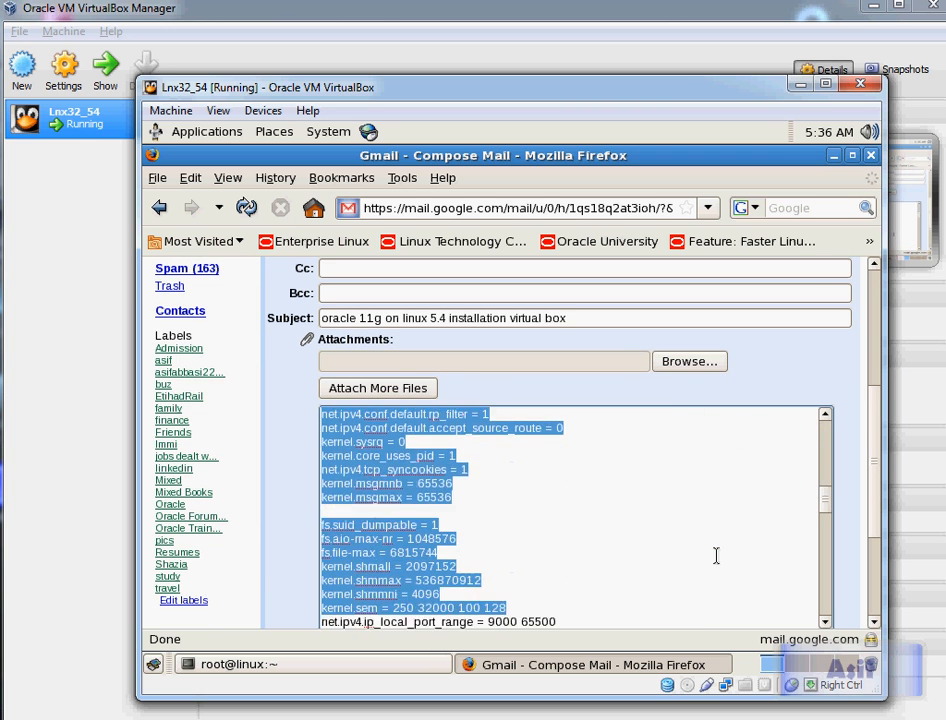
{"action": "key", "text": "shift+Down"}
{"action": "key", "text": "shift+Down"}
{"action": "key", "text": "shift+Down"}
{"action": "key", "text": "shift+Down"}
{"action": "key", "text": "shift+Down"}
{"action": "key", "text": "shift+Down"}
{"action": "key", "text": "shift+Down"}
{"action": "key", "text": "shift+Down"}
{"action": "key", "text": "shift+Down"}
{"action": "key", "text": "shift+Down"}
{"action": "key", "text": "shift+Down"}
{"action": "key", "text": "shift+Down"}
{"action": "key", "text": "shift+Down"}
{"action": "key", "text": "shift+Down"}
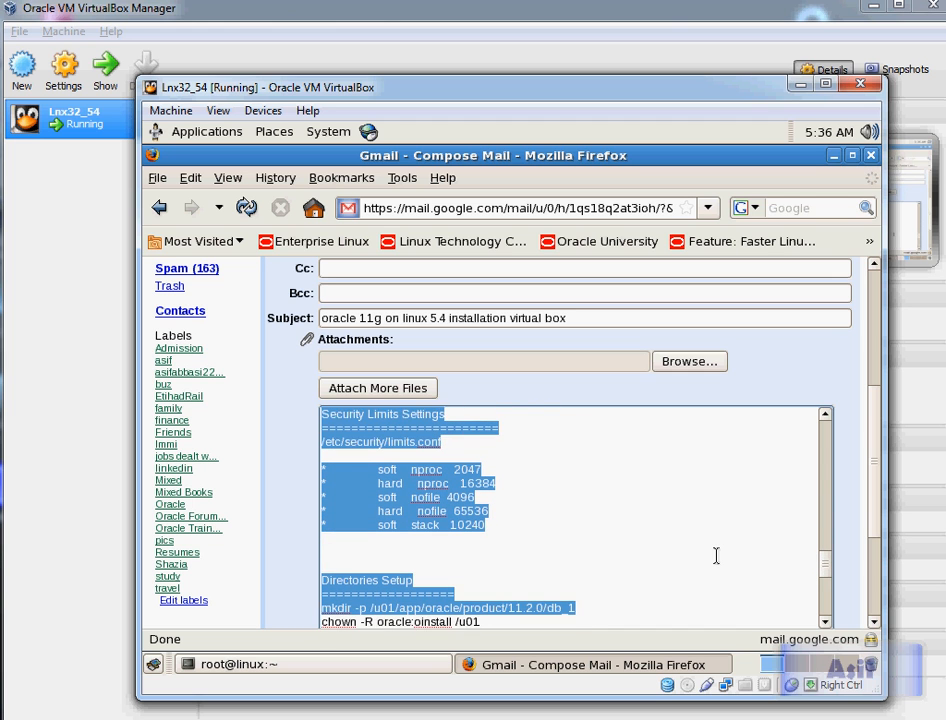
{"action": "key", "text": "shift+Up"}
{"action": "key", "text": "shift+Up"}
{"action": "key", "text": "shift+Up"}
{"action": "key", "text": "shift+Up"}
{"action": "key", "text": "shift+Up"}
{"action": "key", "text": "shift+Up"}
{"action": "key", "text": "shift+Up"}
{"action": "key", "text": "shift+Up"}
{"action": "key", "text": "shift+Up"}
{"action": "key", "text": "shift+Up"}
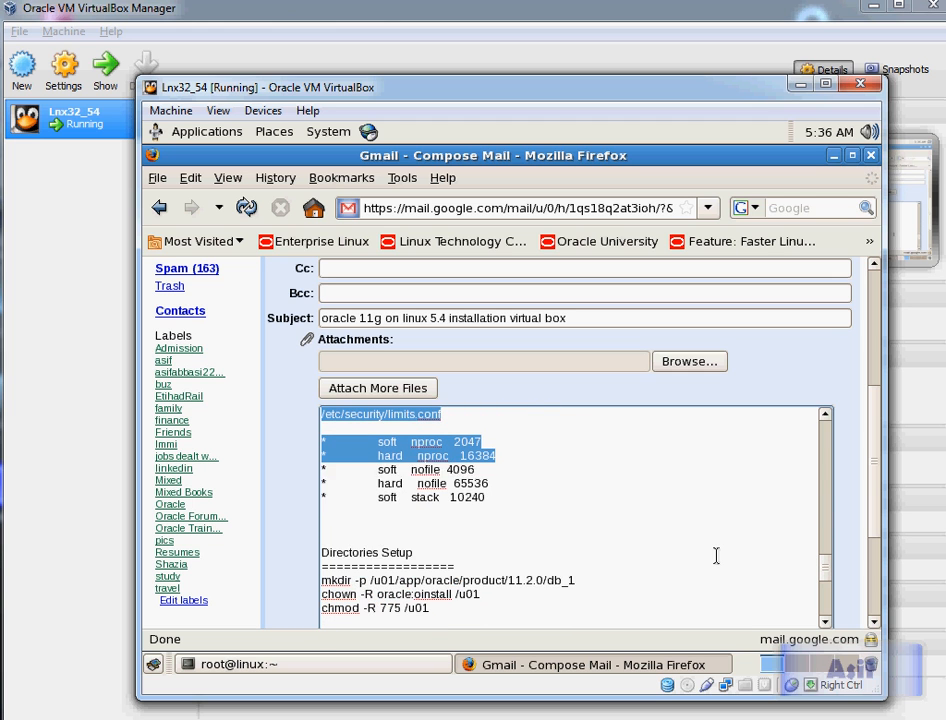
{"action": "key", "text": "shift+Down"}
{"action": "key", "text": "shift+Down"}
{"action": "key", "text": "shift+Down"}
{"action": "key", "text": "shift+Down"}
{"action": "key", "text": "shift+Down"}
{"action": "key", "text": "shift+Down"}
{"action": "key", "text": "shift+Down"}
{"action": "key", "text": "shift+Down"}
{"action": "key", "text": "shift+Down"}
{"action": "key", "text": "shift+Down"}
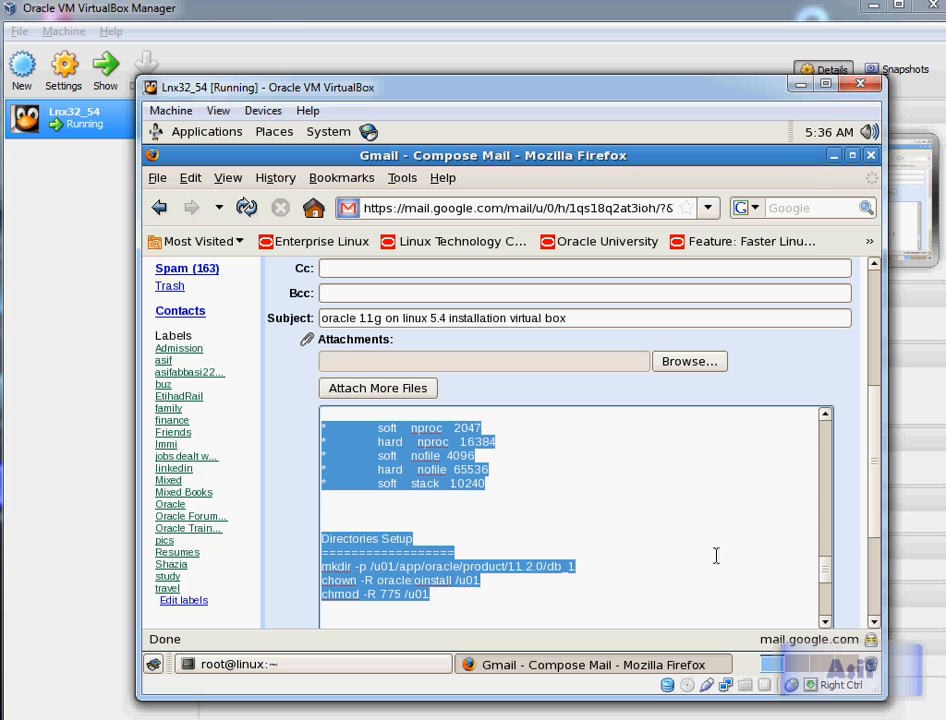
{"action": "left_click", "coordinate": [833, 156]}
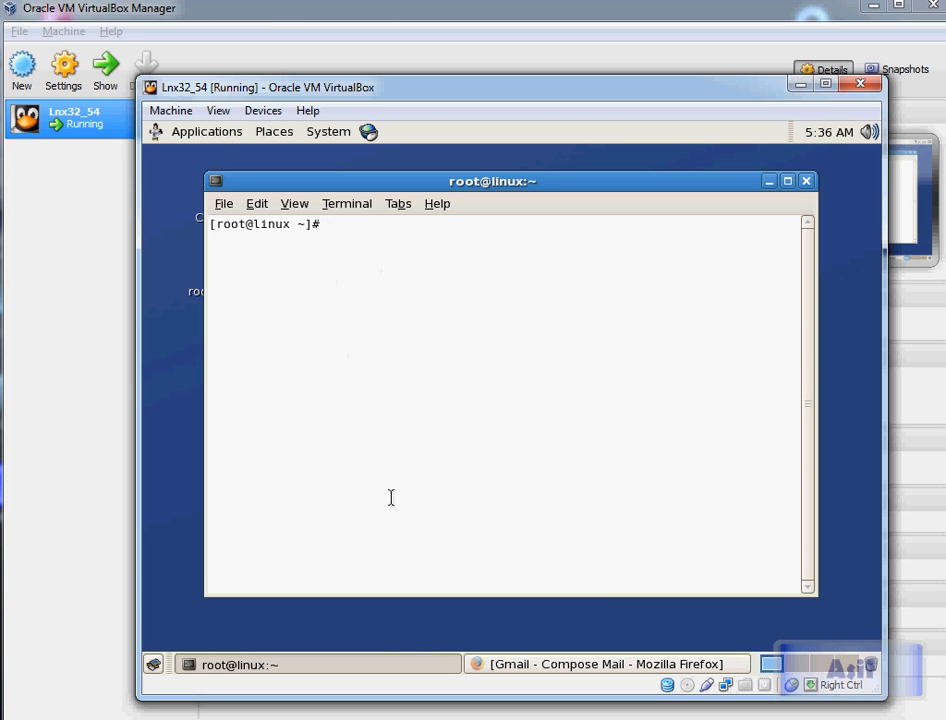
Step: Create an empty document on the desktop, rename it a, and open it in gedit
{"action": "right_click", "coordinate": [380, 616]}
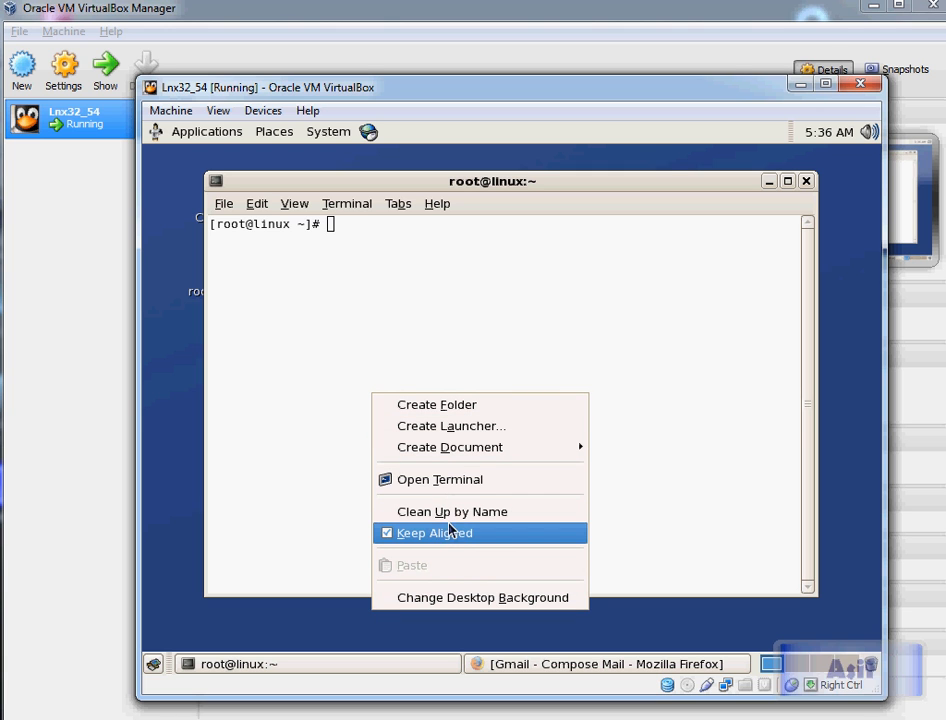
{"action": "mouse_move", "coordinate": [478, 455]}
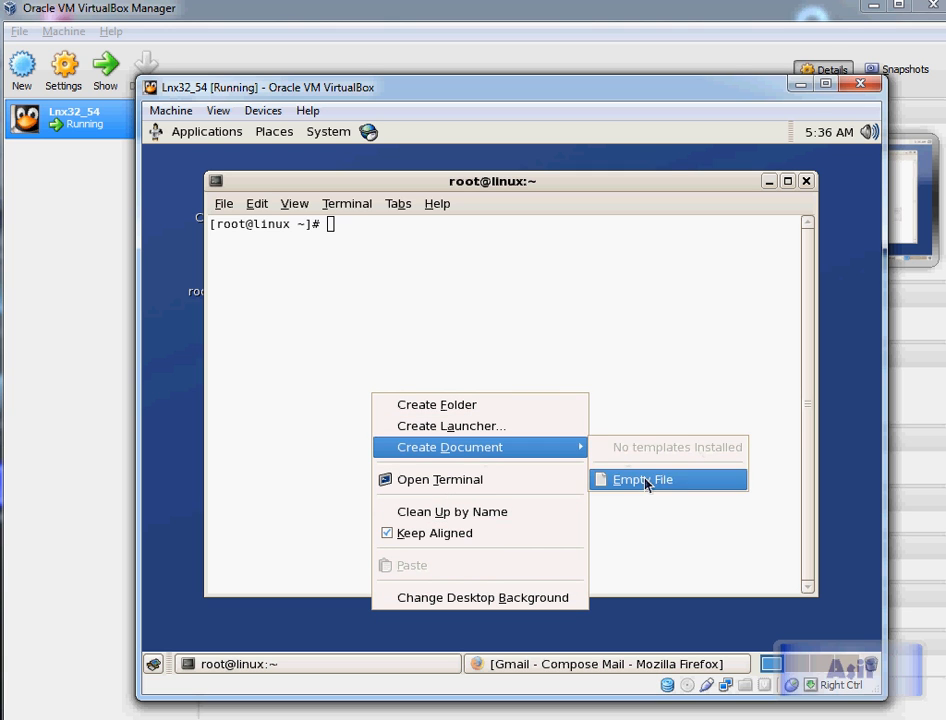
{"action": "left_click", "coordinate": [643, 479]}
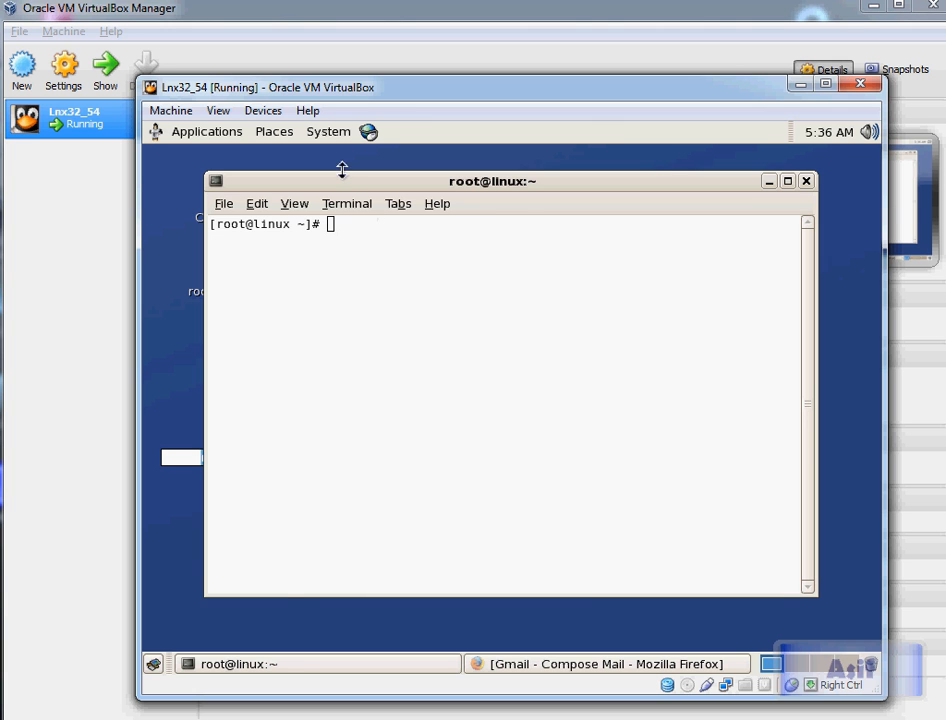
{"action": "left_click_drag", "start_coordinate": [344, 182], "coordinate": [443, 183]}
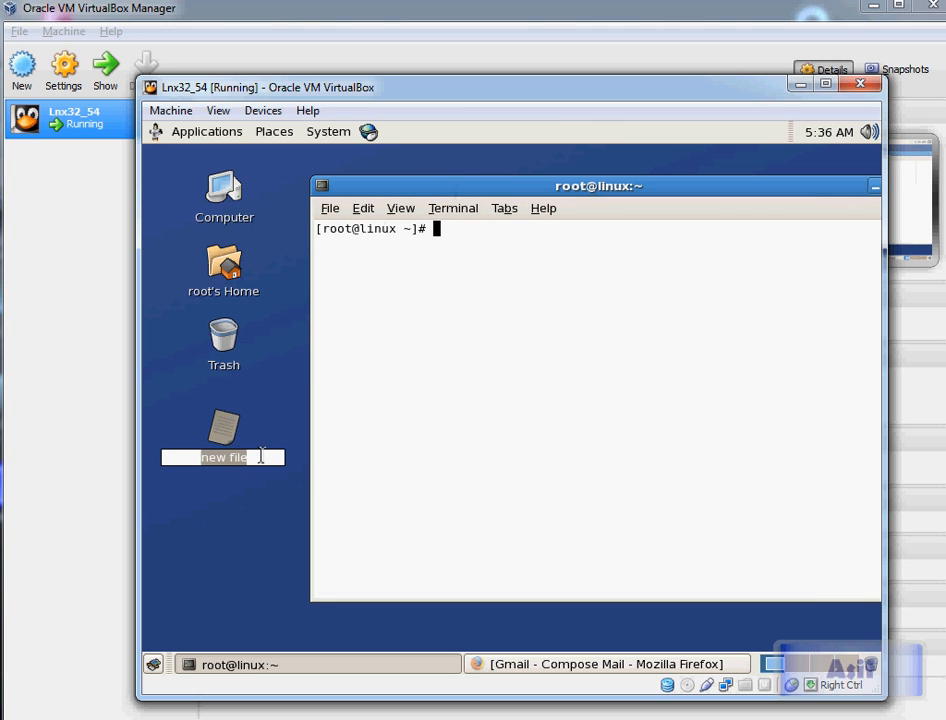
{"action": "type", "text": "a"}
{"action": "left_click", "coordinate": [197, 460]}
{"action": "type", "text": "a"}
{"action": "key", "text": "Return"}
{"action": "key", "text": "Return"}
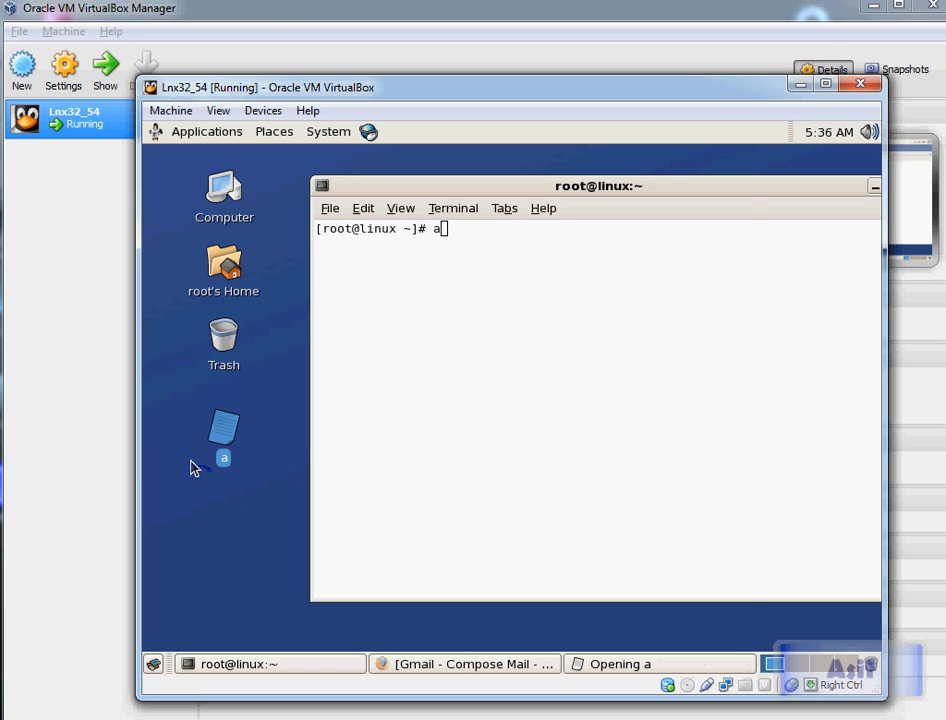
Step: Paste the copied installation notes into file a and enlarge the gedit window
{"action": "key", "text": "ctrl+v"}
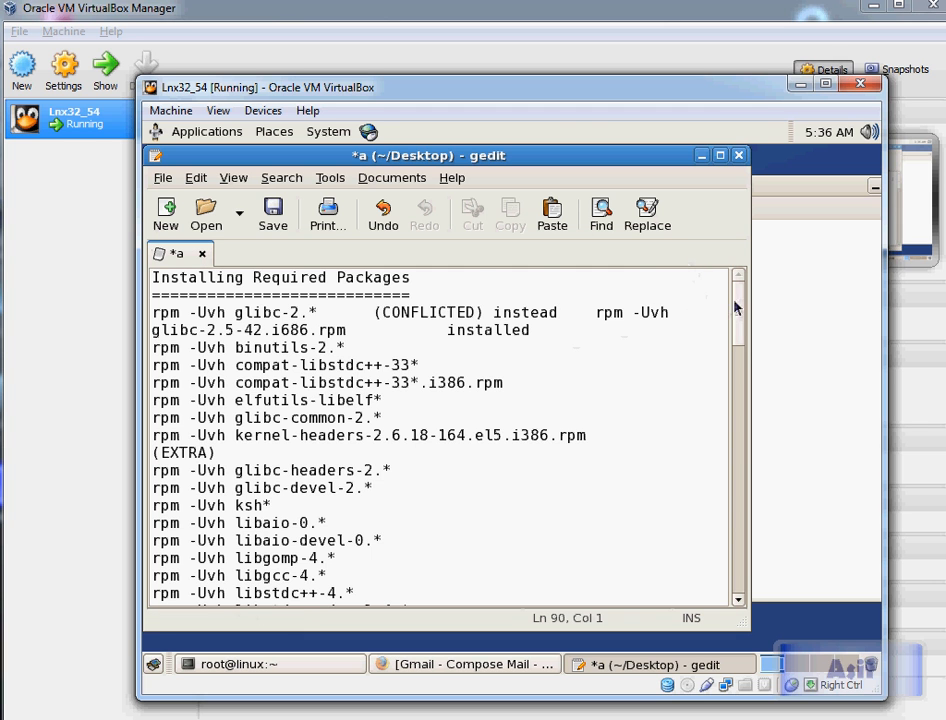
{"action": "left_click_drag", "start_coordinate": [741, 309], "coordinate": [732, 412]}
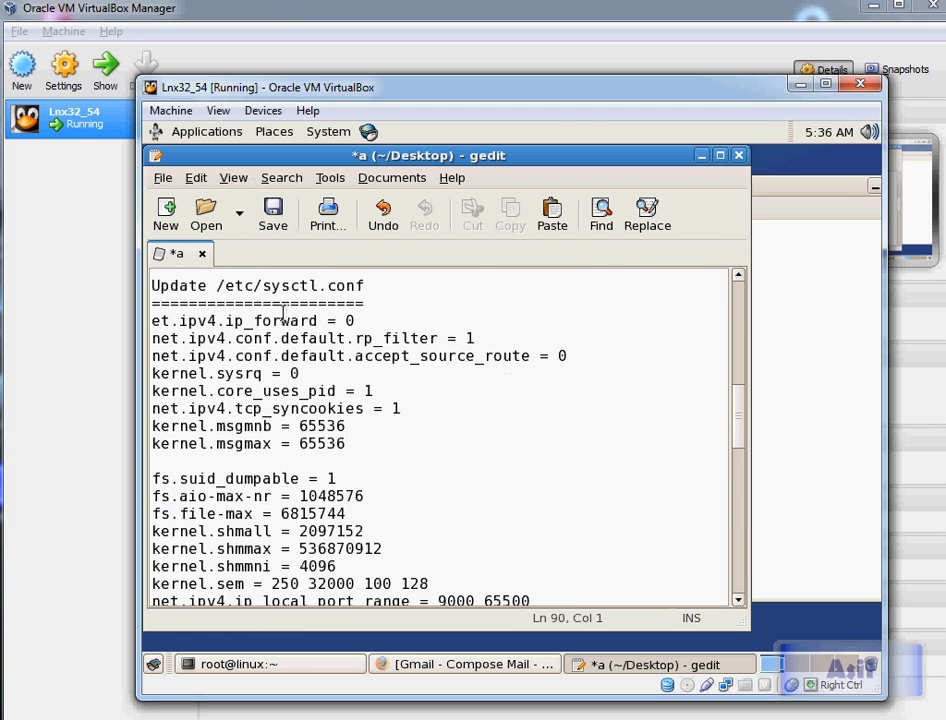
{"action": "left_click_drag", "start_coordinate": [745, 393], "coordinate": [730, 417]}
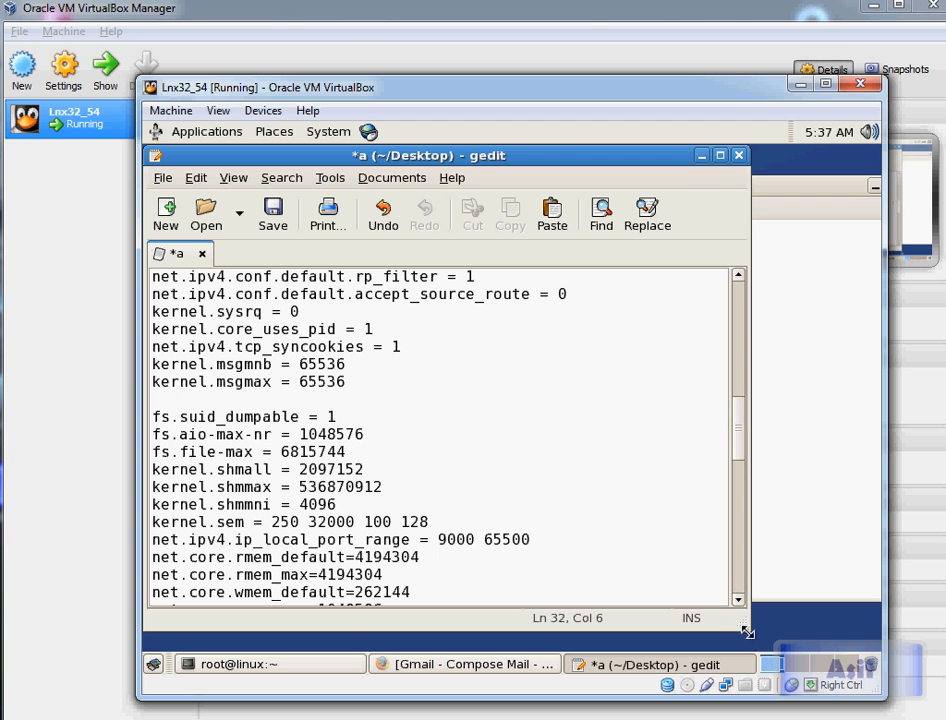
{"action": "left_click_drag", "start_coordinate": [749, 632], "coordinate": [870, 651]}
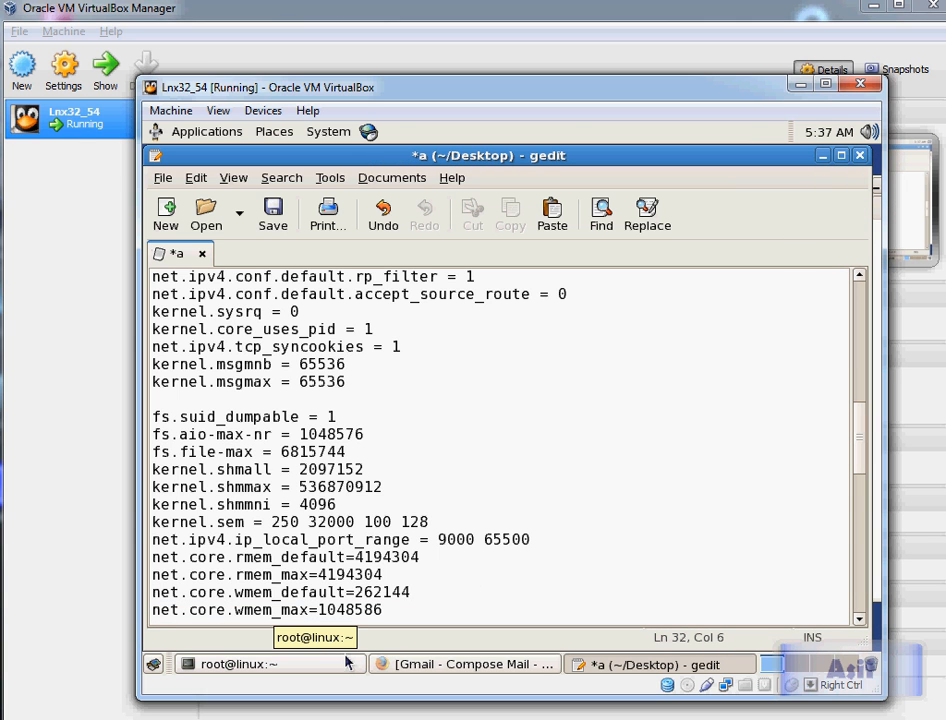
{"action": "left_click", "coordinate": [115, 700]}
{"action": "left_click_drag", "start_coordinate": [26, 303], "coordinate": [217, 303]}
{"action": "key", "text": "super+Down"}
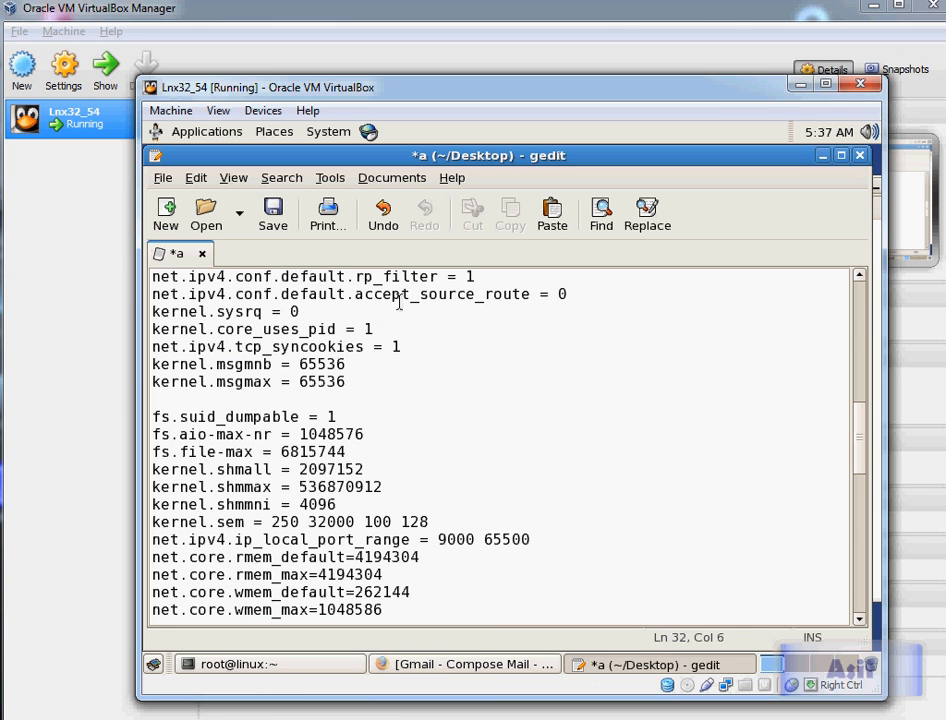
Step: Select the sysctl.conf parameter lines from ip_forward through net.core.wmem_max=1048586, then minimise gedit
{"action": "key", "text": "Up"}
{"action": "key", "text": "Up"}
{"action": "key", "text": "Up"}
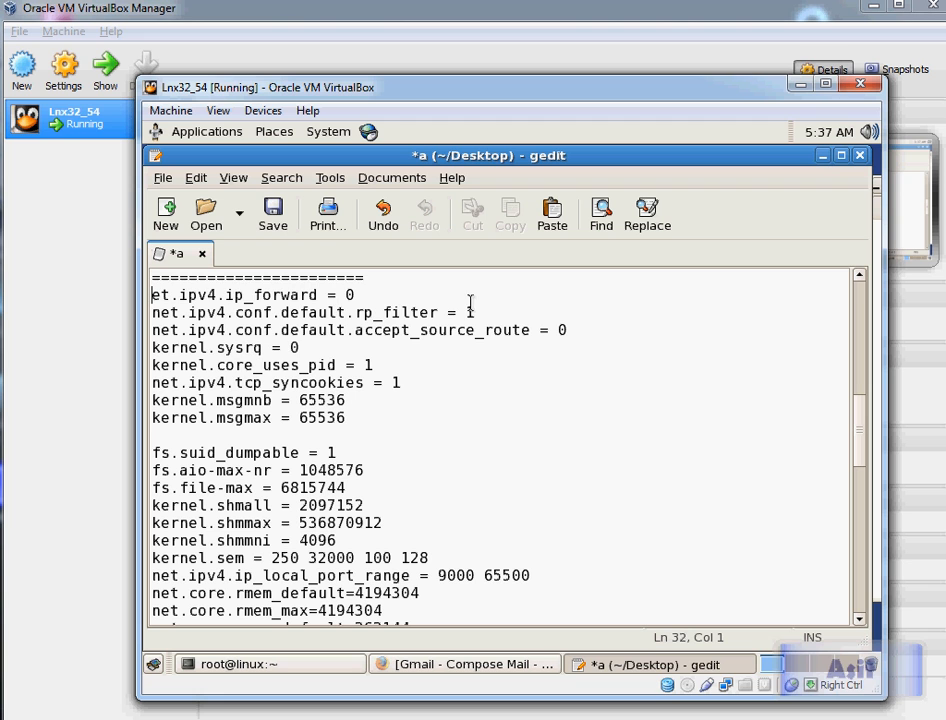
{"action": "key", "text": "shift+Down"}
{"action": "key", "text": "shift+Down"}
{"action": "key", "text": "shift+Down"}
{"action": "key", "text": "shift+Down"}
{"action": "key", "text": "shift+Down"}
{"action": "key", "text": "shift+Down"}
{"action": "key", "text": "shift+Down"}
{"action": "key", "text": "shift+Down"}
{"action": "key", "text": "shift+Down"}
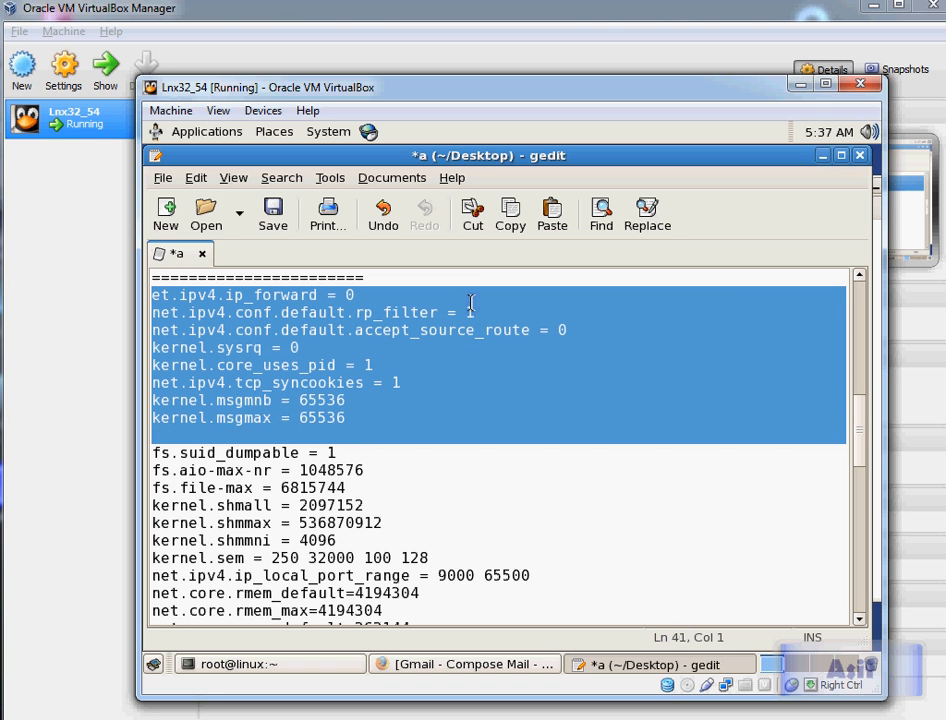
{"action": "key", "text": "shift+Down"}
{"action": "key", "text": "shift+Down"}
{"action": "key", "text": "shift+Down"}
{"action": "key", "text": "shift+Down"}
{"action": "key", "text": "shift+Down"}
{"action": "key", "text": "shift+Down"}
{"action": "key", "text": "shift+Down"}
{"action": "key", "text": "shift+Down"}
{"action": "key", "text": "shift+Down"}
{"action": "key", "text": "shift+Down"}
{"action": "key", "text": "shift+Down"}
{"action": "key", "text": "shift+Down"}
{"action": "key", "text": "ctrl+c"}
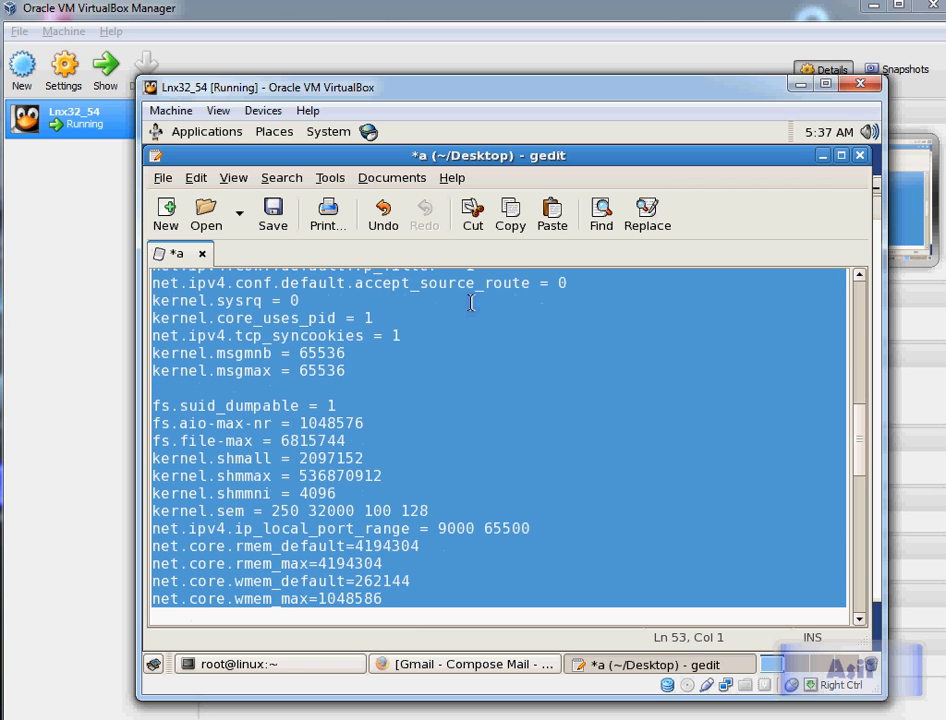
{"action": "left_click", "coordinate": [826, 158]}
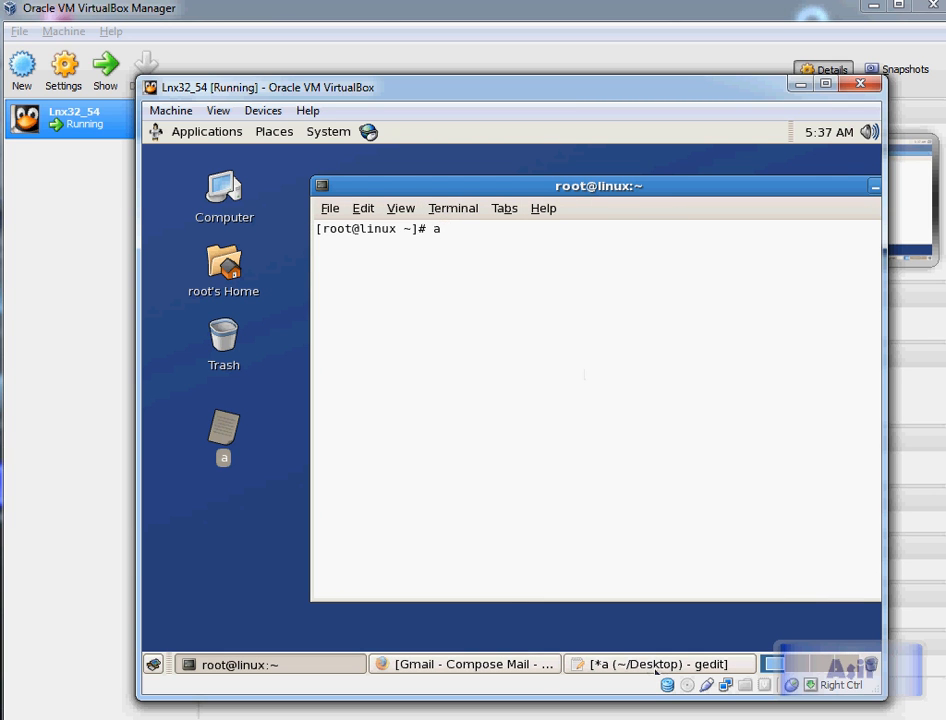
Step: Bring gedit back to check where the selected sysctl block starts, then minimise it again
{"action": "left_click", "coordinate": [656, 668]}
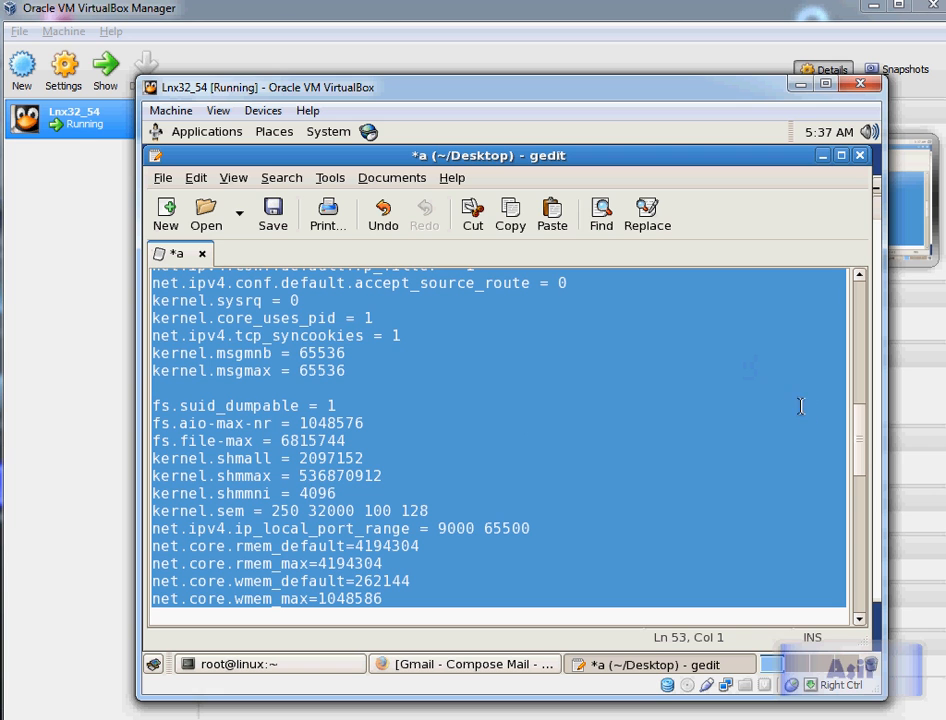
{"action": "left_click_drag", "start_coordinate": [857, 458], "coordinate": [860, 426]}
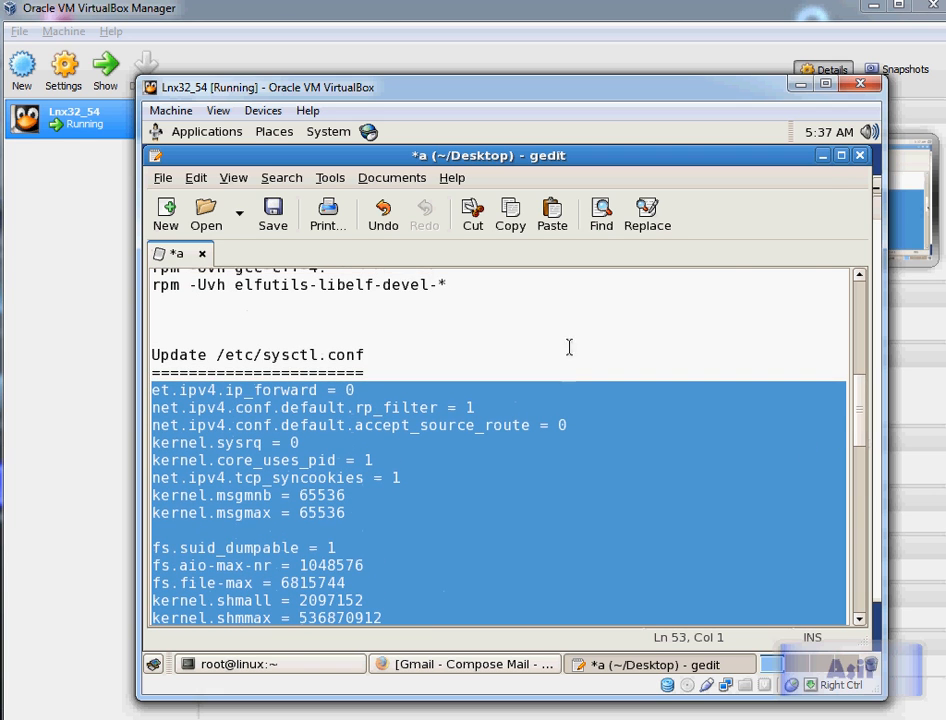
{"action": "left_click", "coordinate": [823, 156]}
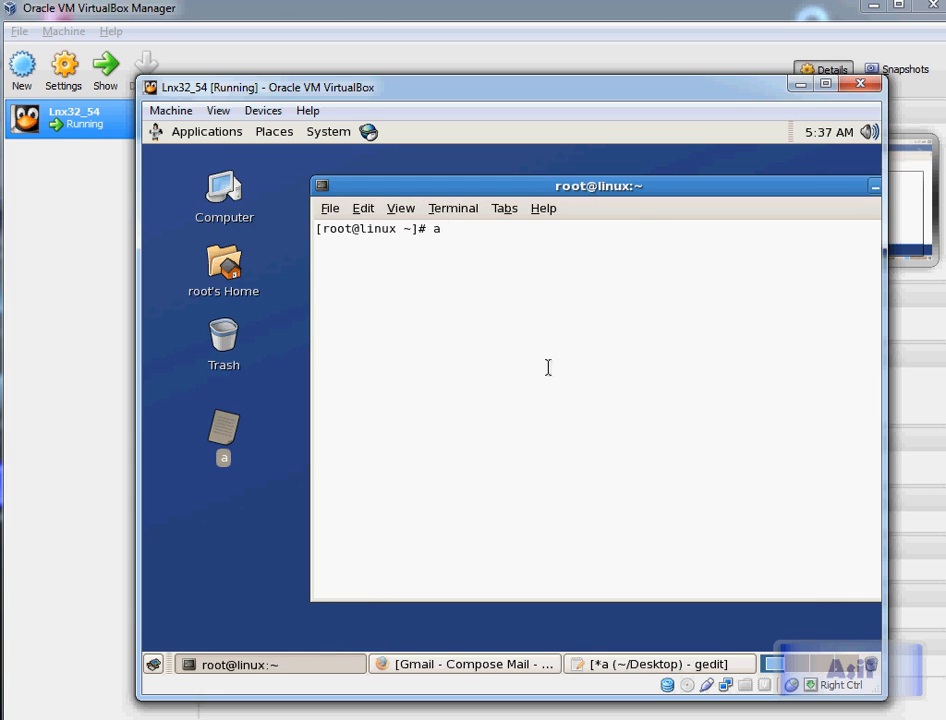
Step: Clear the terminal prompt and open /etc/sysctl.conf in vi
{"action": "key", "text": "BackSpace"}
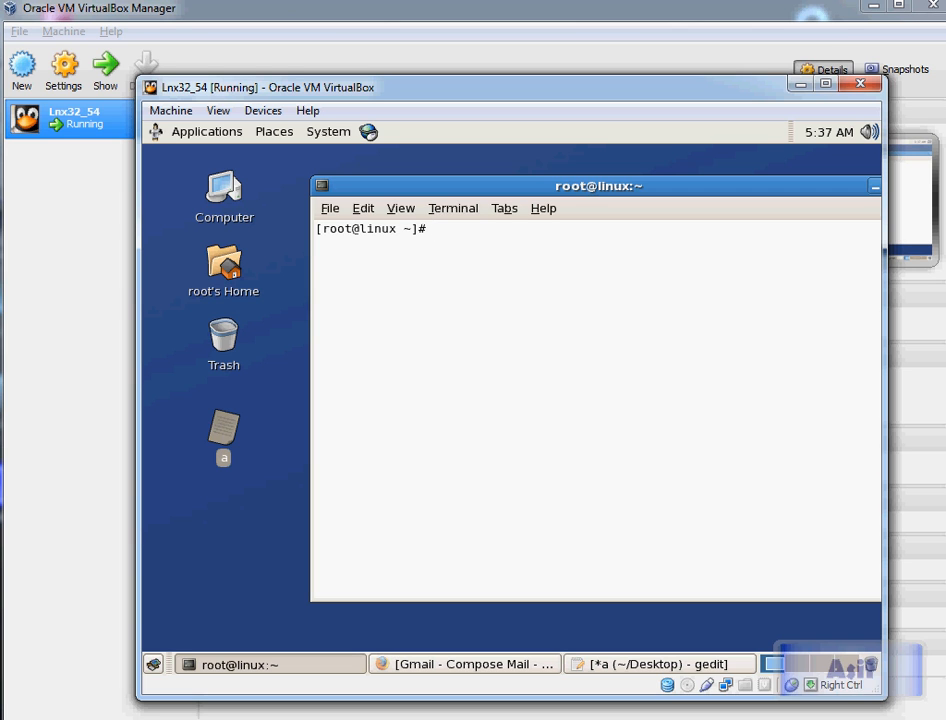
{"action": "type", "text": "vi /etc/syss"}
{"action": "key", "text": "BackSpace"}
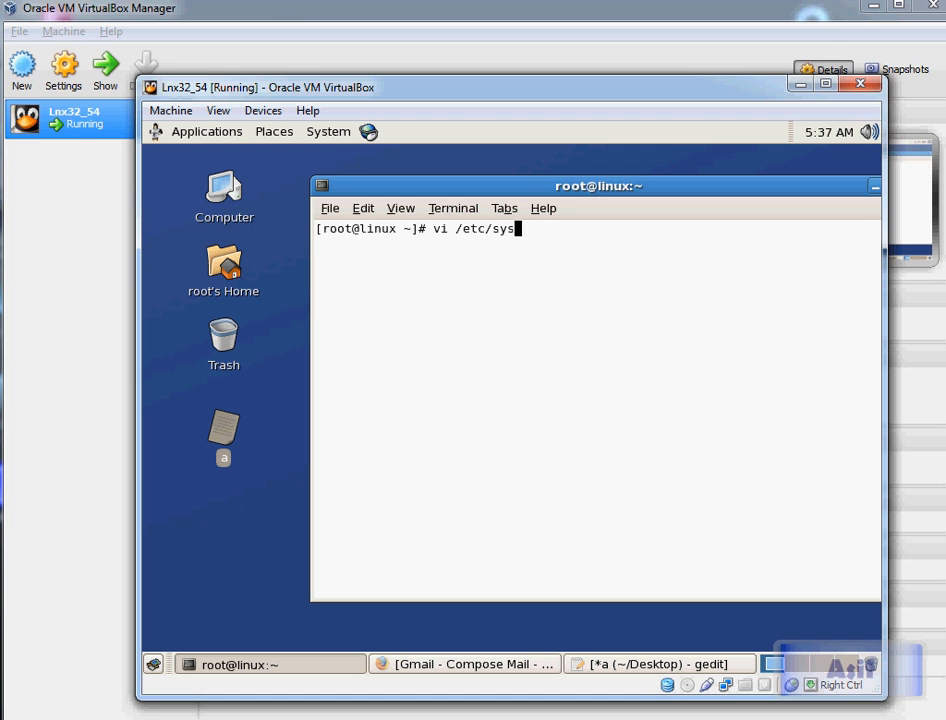
{"action": "key", "text": "Tab"}
{"action": "key", "text": "Tab"}
{"action": "type", "text": "ct"}
{"action": "key", "text": "Tab"}
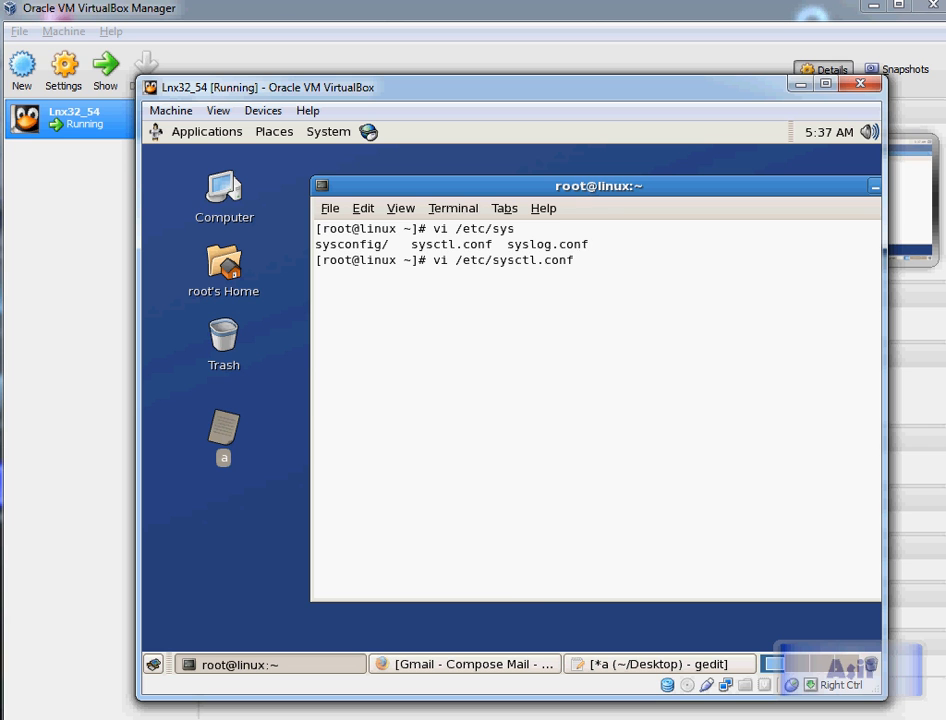
{"action": "key", "text": "Return"}
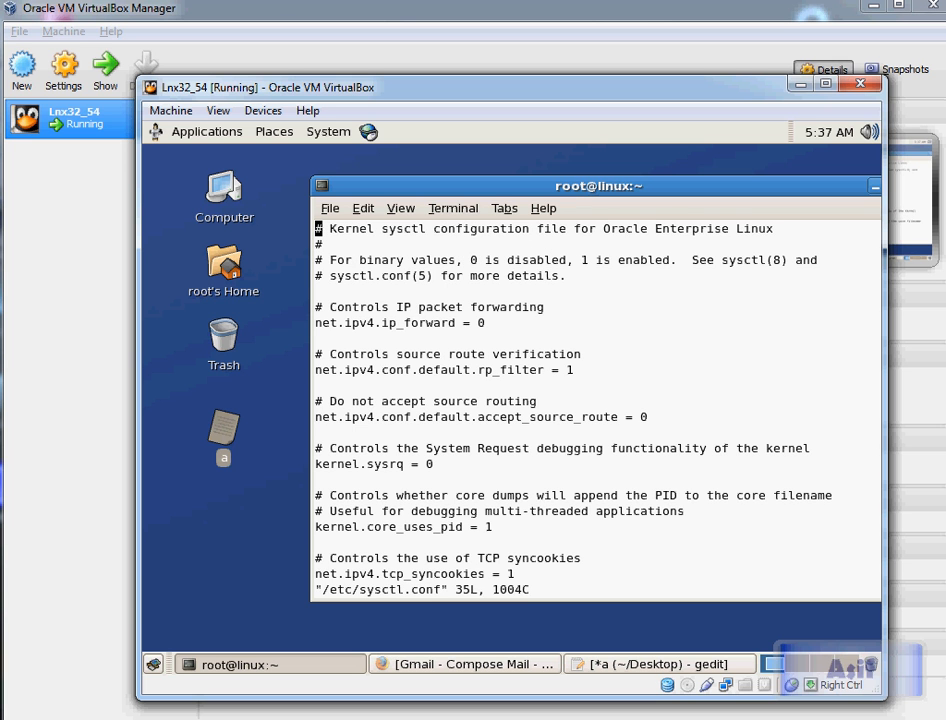
Step: Delete all existing lines of sysctl.conf in vi
{"action": "key", "text": "ctrl+e"}
{"action": "key", "text": "ctrl+e"}
{"action": "key", "text": "ctrl+e"}
{"action": "key", "text": "ctrl+e"}
{"action": "key", "text": "ctrl+e"}
{"action": "key", "text": "ctrl+e"}
{"action": "key", "text": "ctrl+e"}
{"action": "key", "text": "ctrl+e"}
{"action": "key", "text": "ctrl+e"}
{"action": "key", "text": "ctrl+e"}
{"action": "key", "text": "ctrl+e"}
{"action": "key", "text": "ctrl+e"}
{"action": "key", "text": "ctrl+e"}
{"action": "key", "text": "ctrl+e"}
{"action": "key", "text": "ctrl+e"}
{"action": "key", "text": "ctrl+e"}
{"action": "key", "text": "ctrl+e"}
{"action": "key", "text": "ctrl+e"}
{"action": "key", "text": "ctrl+e"}
{"action": "key", "text": "ctrl+e"}
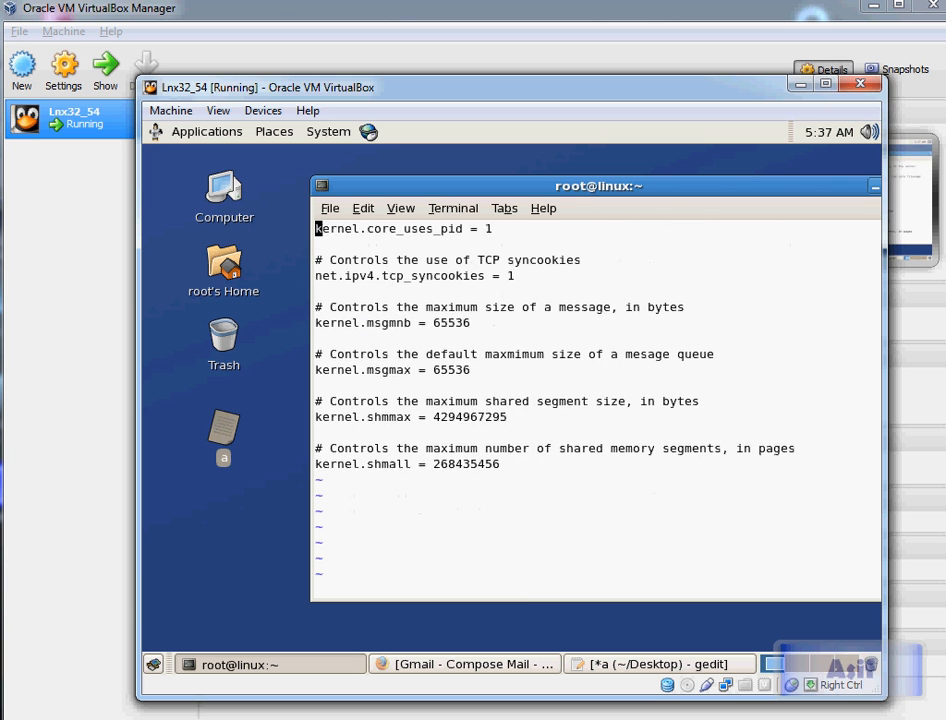
{"action": "key", "text": "d"}
{"action": "key", "text": "d"}
{"action": "key", "text": "d"}
{"action": "key", "text": "d"}
{"action": "key", "text": "d"}
{"action": "key", "text": "d"}
{"action": "key", "text": "d"}
{"action": "key", "text": "d"}
{"action": "key", "text": "d"}
{"action": "key", "text": "d"}
{"action": "key", "text": "d"}
{"action": "key", "text": "d"}
{"action": "key", "text": "d"}
{"action": "key", "text": "d"}
{"action": "key", "text": "d"}
{"action": "key", "text": "d"}
{"action": "key", "text": "d"}
{"action": "key", "text": "d"}
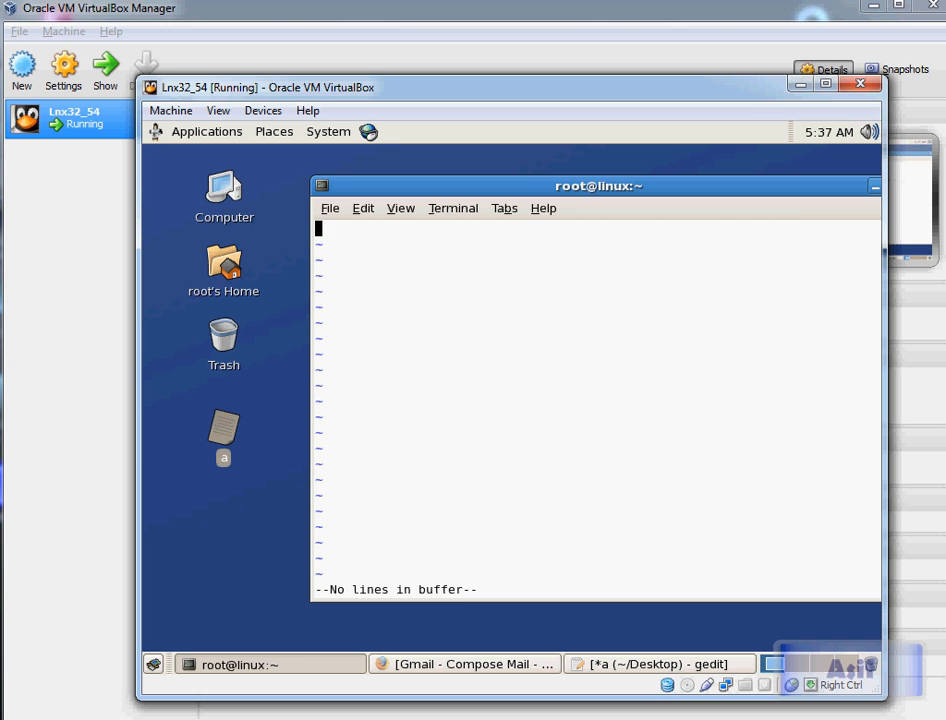
Step: Enter insert mode and paste the copied kernel parameter block into the empty sysctl.conf
{"action": "key", "text": "i"}
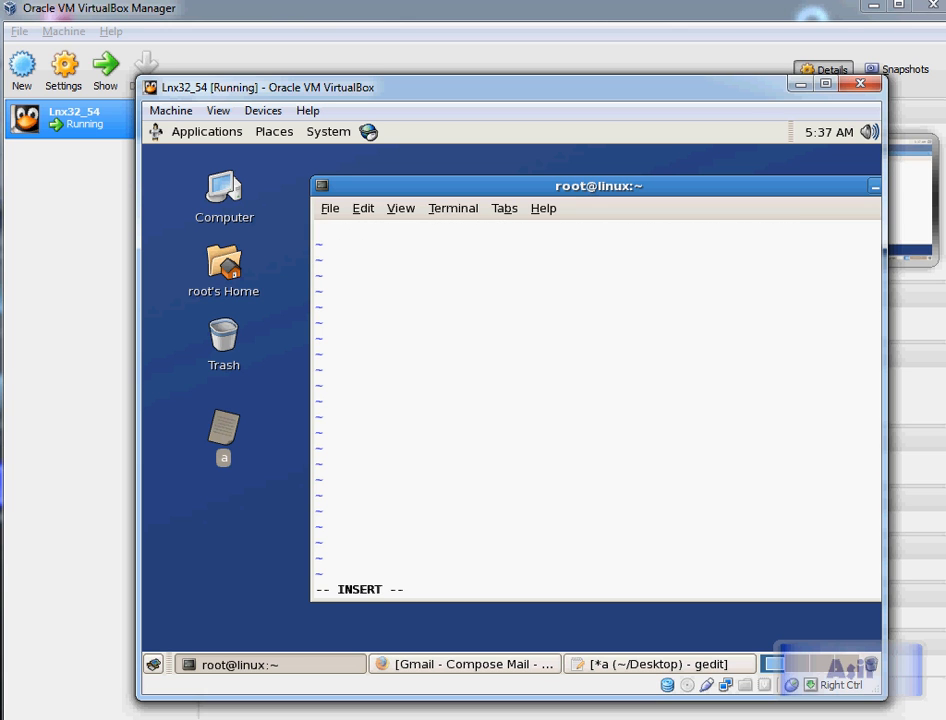
{"action": "key", "text": "ctrl+shift+v"}
{"action": "key", "text": "Up"}
{"action": "key", "text": "Up"}
{"action": "key", "text": "Up"}
{"action": "key", "text": "Up"}
{"action": "key", "text": "Up"}
{"action": "key", "text": "Up"}
{"action": "key", "text": "Up"}
{"action": "key", "text": "Up"}
{"action": "key", "text": "Up"}
{"action": "key", "text": "Up"}
{"action": "key", "text": "Up"}
{"action": "key", "text": "Up"}
{"action": "key", "text": "Up"}
{"action": "key", "text": "Up"}
{"action": "key", "text": "Up"}
{"action": "key", "text": "Up"}
{"action": "key", "text": "Up"}
{"action": "key", "text": "Up"}
{"action": "key", "text": "Up"}
{"action": "key", "text": "Up"}
{"action": "key", "text": "Down"}
{"action": "key", "text": "Down"}
{"action": "key", "text": "Down"}
{"action": "key", "text": "Down"}
{"action": "key", "text": "Down"}
{"action": "key", "text": "Down"}
{"action": "key", "text": "Down"}
{"action": "key", "text": "Down"}
{"action": "key", "text": "Down"}
{"action": "key", "text": "Down"}
{"action": "key", "text": "Down"}
{"action": "key", "text": "Down"}
{"action": "key", "text": "Down"}
{"action": "key", "text": "Down"}
{"action": "key", "text": "Down"}
{"action": "key", "text": "Down"}
{"action": "key", "text": "Down"}
{"action": "key", "text": "Down"}
{"action": "key", "text": "Down"}
{"action": "key", "text": "Down"}
{"action": "key", "text": "Right"}
{"action": "key", "text": "Right"}
{"action": "key", "text": "Right"}
{"action": "key", "text": "Right"}
{"action": "key", "text": "Right"}
{"action": "key", "text": "Right"}
{"action": "key", "text": "Right"}
{"action": "key", "text": "Right"}
{"action": "key", "text": "Right"}
{"action": "key", "text": "Right"}
{"action": "key", "text": "Right"}
{"action": "key", "text": "Right"}
{"action": "key", "text": "Right"}
{"action": "key", "text": "Right"}
{"action": "key", "text": "Right"}
{"action": "key", "text": "Right"}
{"action": "key", "text": "Right"}
{"action": "key", "text": "Right"}
{"action": "key", "text": "Right"}
{"action": "key", "text": "Right"}
{"action": "key", "text": "Right"}
{"action": "key", "text": "Down"}
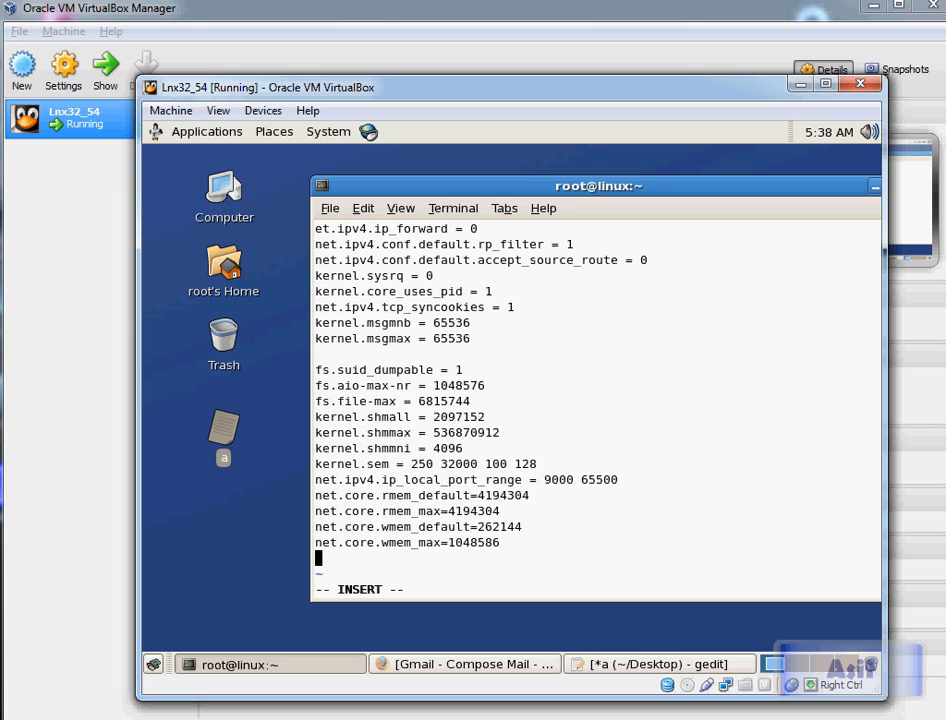
Step: Leave insert mode, save sysctl.conf and quit vi
{"action": "key", "text": "Escape"}
{"action": "key", "text": "Up"}
{"action": "key", "text": "Up"}
{"action": "key", "text": "Up"}
{"action": "key", "text": "Up"}
{"action": "key", "text": "Up"}
{"action": "key", "text": "Up"}
{"action": "key", "text": "Up"}
{"action": "key", "text": "Up"}
{"action": "key", "text": "Up"}
{"action": "key", "text": "Up"}
{"action": "key", "text": "Up"}
{"action": "key", "text": "Up"}
{"action": "key", "text": "Up"}
{"action": "key", "text": "Up"}
{"action": "key", "text": "Up"}
{"action": "key", "text": "Up"}
{"action": "key", "text": "Up"}
{"action": "key", "text": "Up"}
{"action": "key", "text": "Up"}
{"action": "key", "text": "Up"}
{"action": "type", "text": ":"}
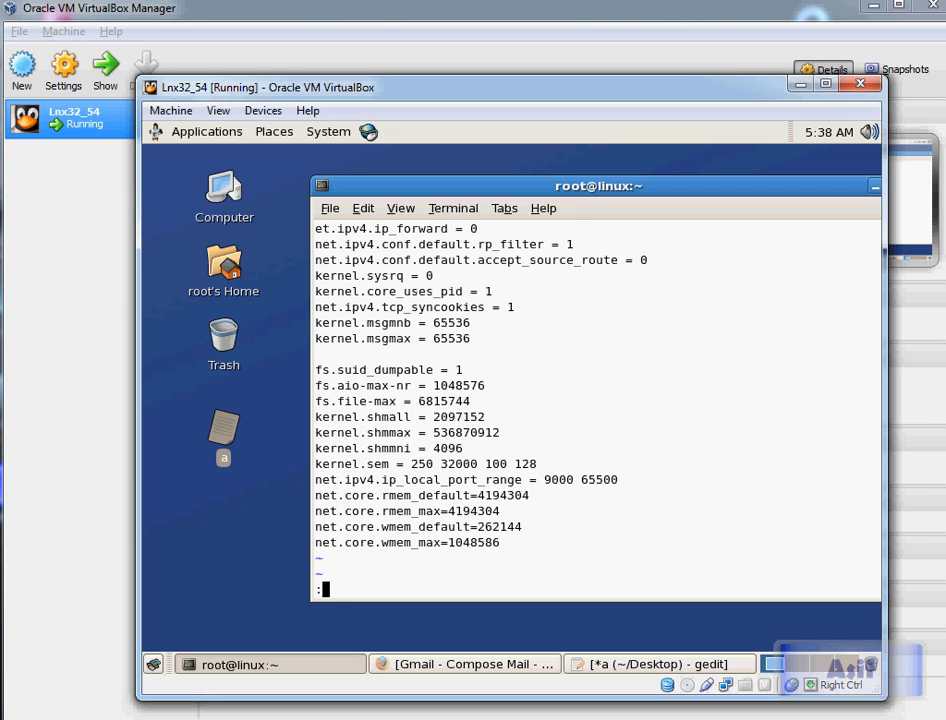
{"action": "type", "text": "wq"}
{"action": "key", "text": "Return"}
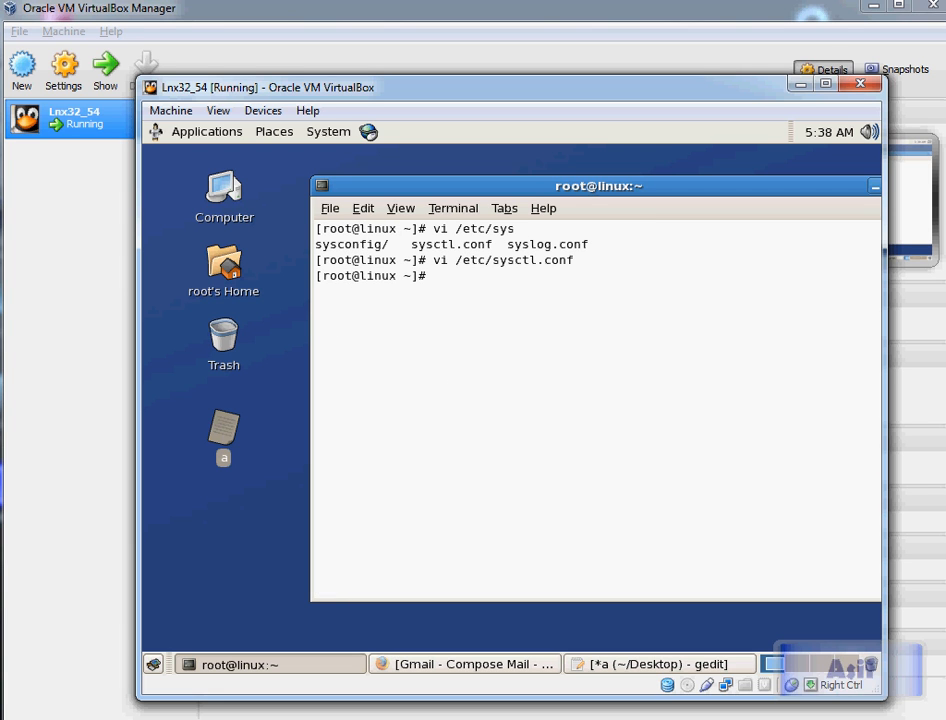
Step: Display the contents of /etc/sysctl.conf with cat
{"action": "type", "text": "cat /etc/sys"}
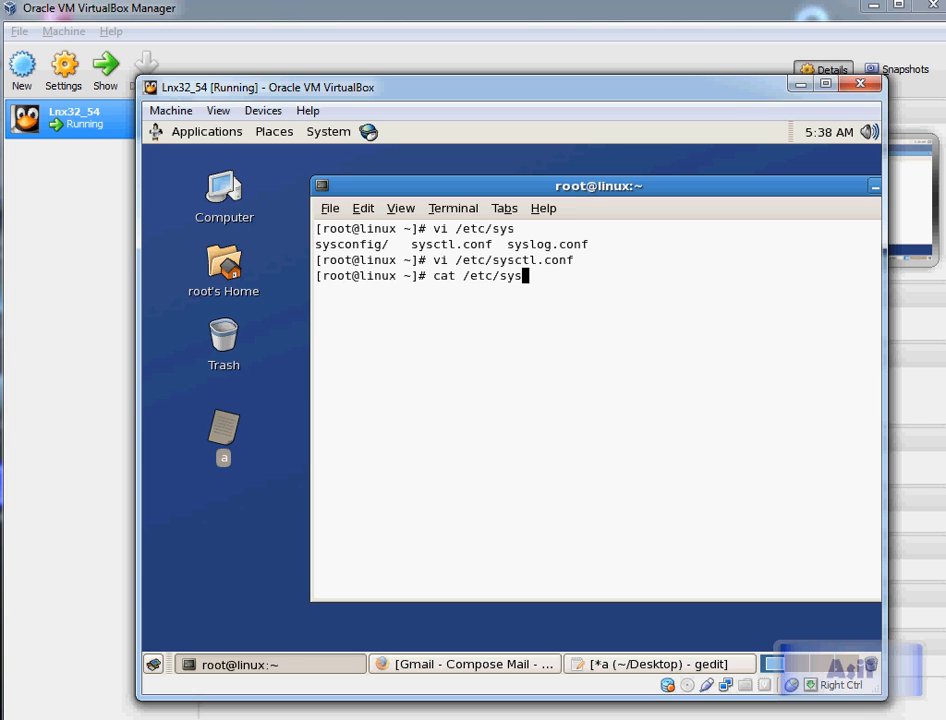
{"action": "type", "text": "ct"}
{"action": "key", "text": "Tab"}
{"action": "key", "text": "Return"}
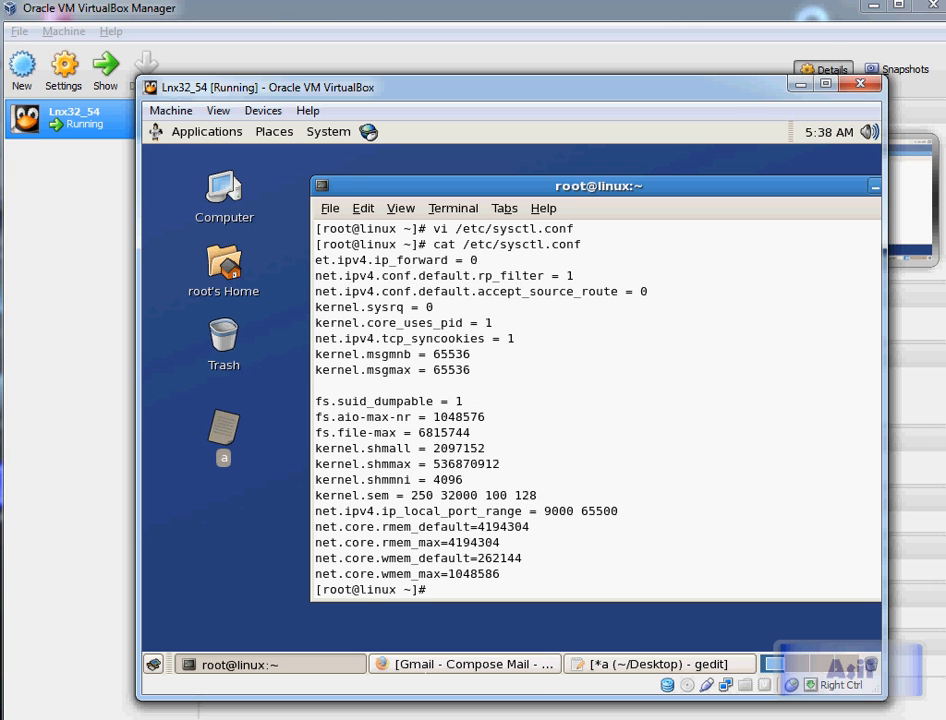
Step: Copy the /sbin/sysctl -p command from the Refreshing Kernel Settings section of the notes in gedit
{"action": "left_click", "coordinate": [604, 669]}
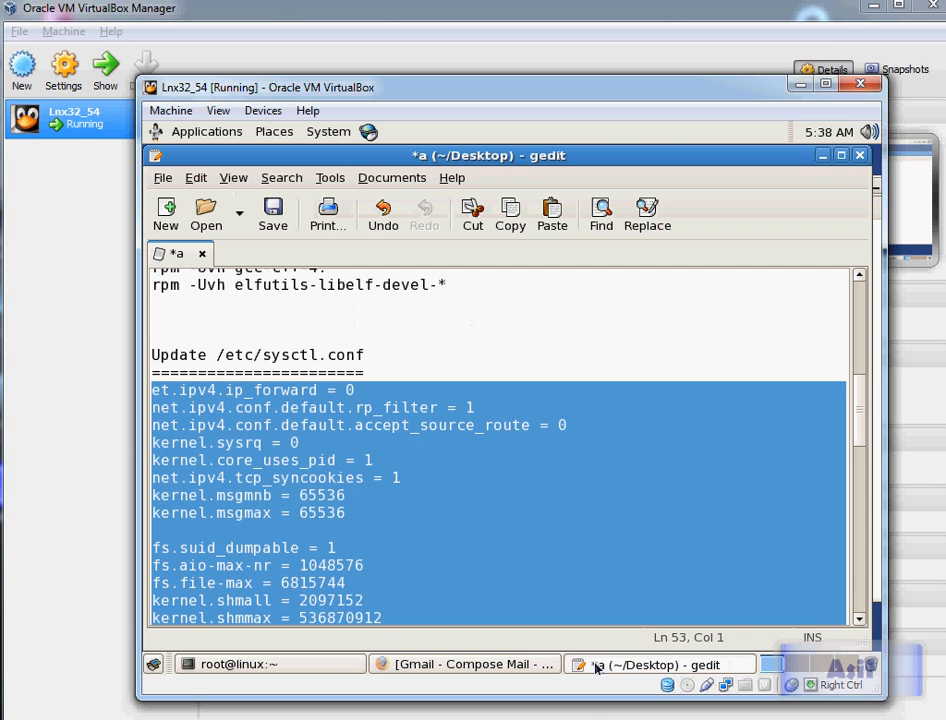
{"action": "scroll", "coordinate": [440, 458], "scroll_direction": "down", "scroll_amount": 5}
{"action": "scroll", "coordinate": [441, 455], "scroll_direction": "down", "scroll_amount": 4}
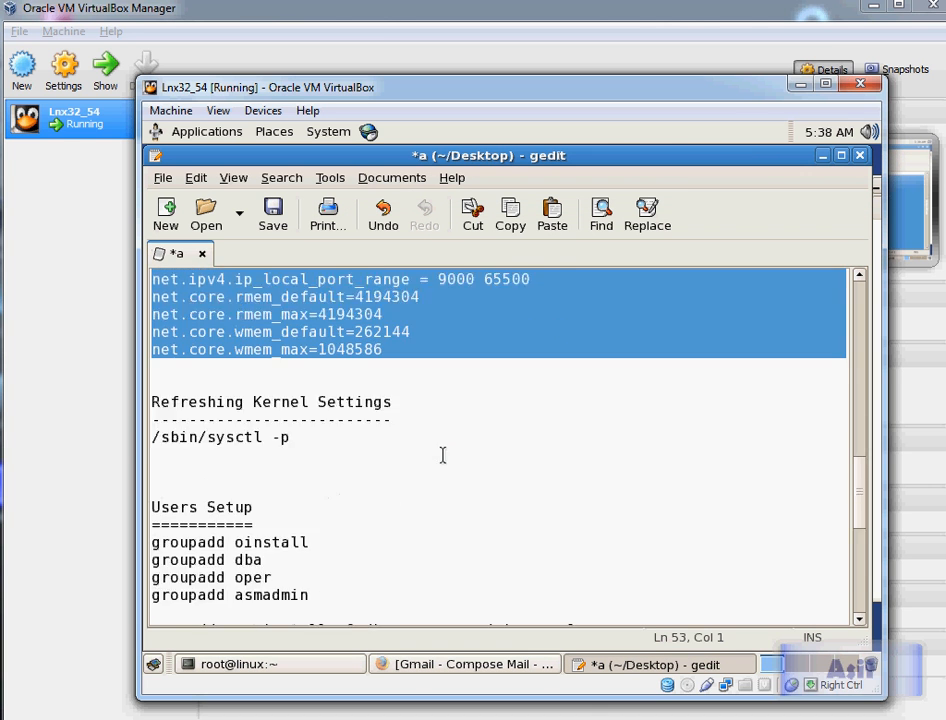
{"action": "left_click", "coordinate": [294, 391]}
{"action": "left_click_drag", "start_coordinate": [294, 391], "coordinate": [151, 390]}
{"action": "right_click", "coordinate": [171, 391]}
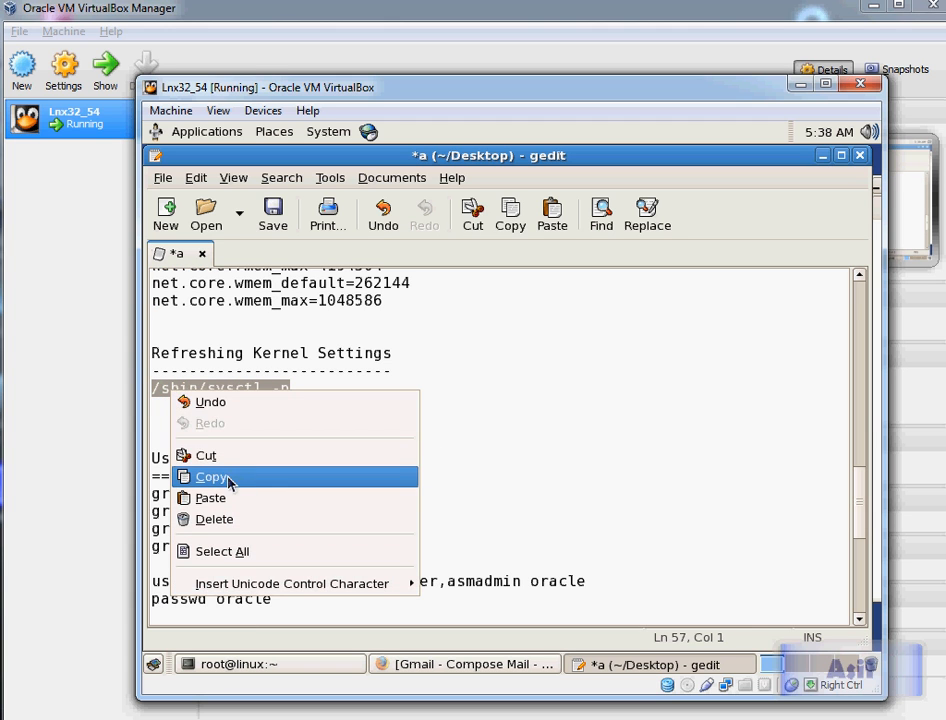
{"action": "left_click", "coordinate": [230, 478]}
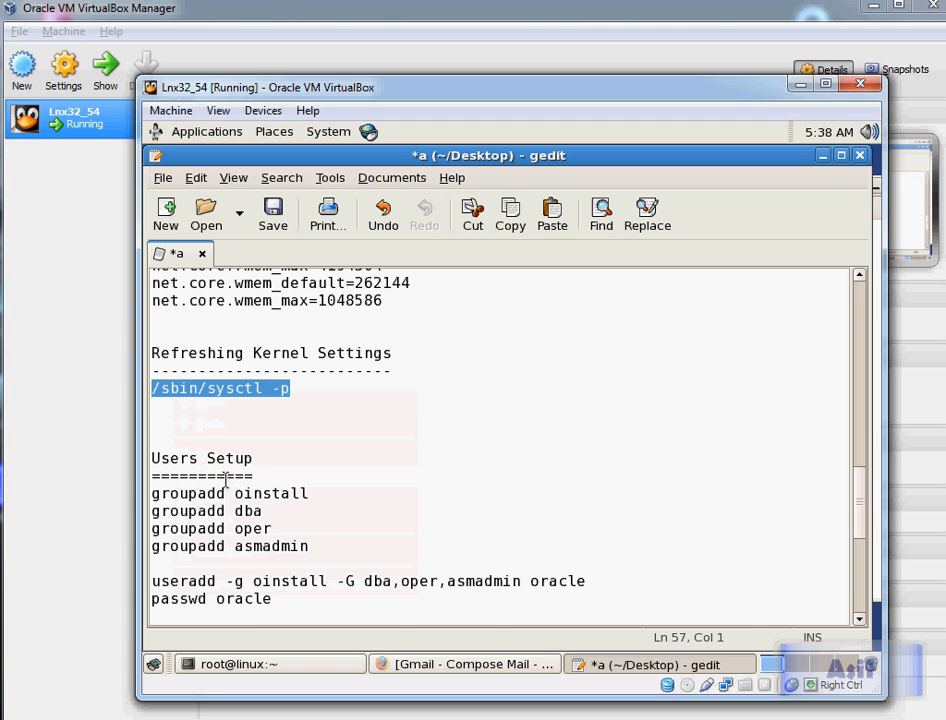
Step: Run /sbin/sysctl -p in the root terminal to load the kernel settings
{"action": "left_click", "coordinate": [355, 664]}
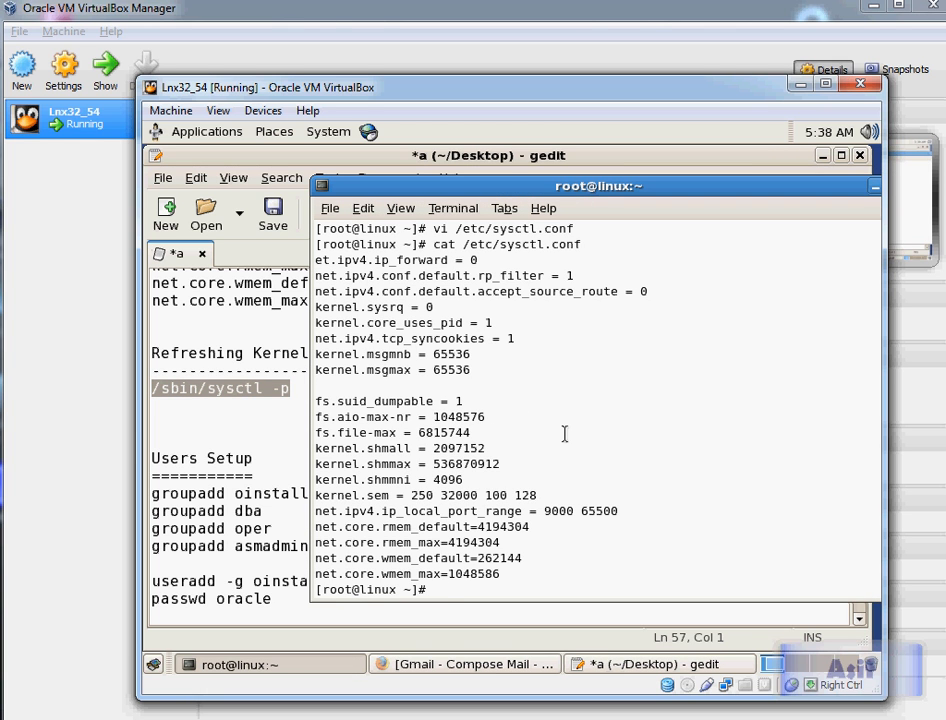
{"action": "type", "text": "/sbin/sysctl "}
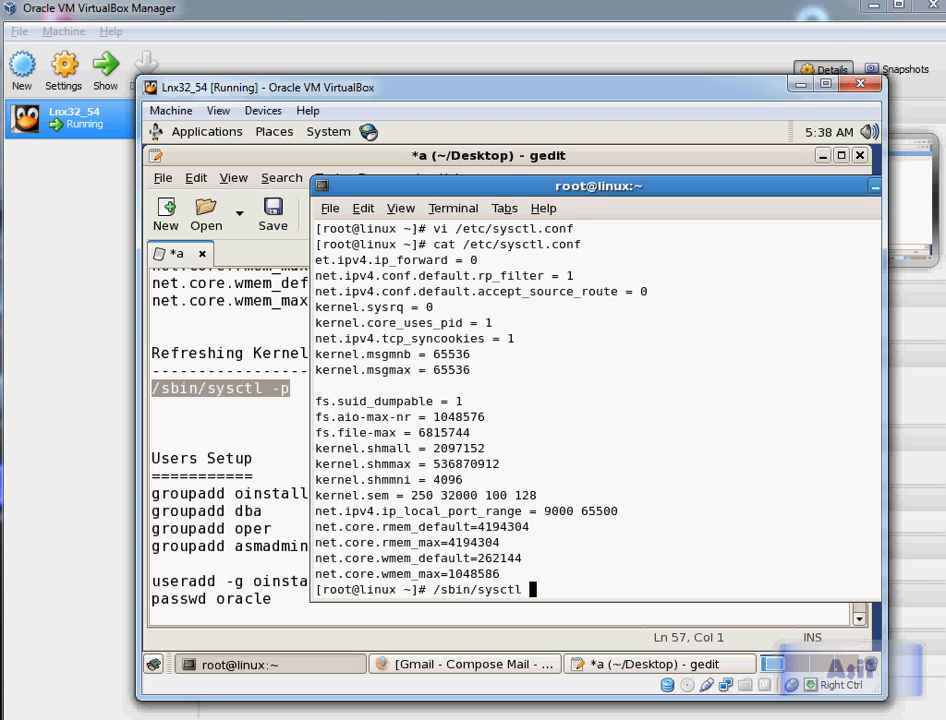
{"action": "type", "text": "-p"}
{"action": "key", "text": "Return"}
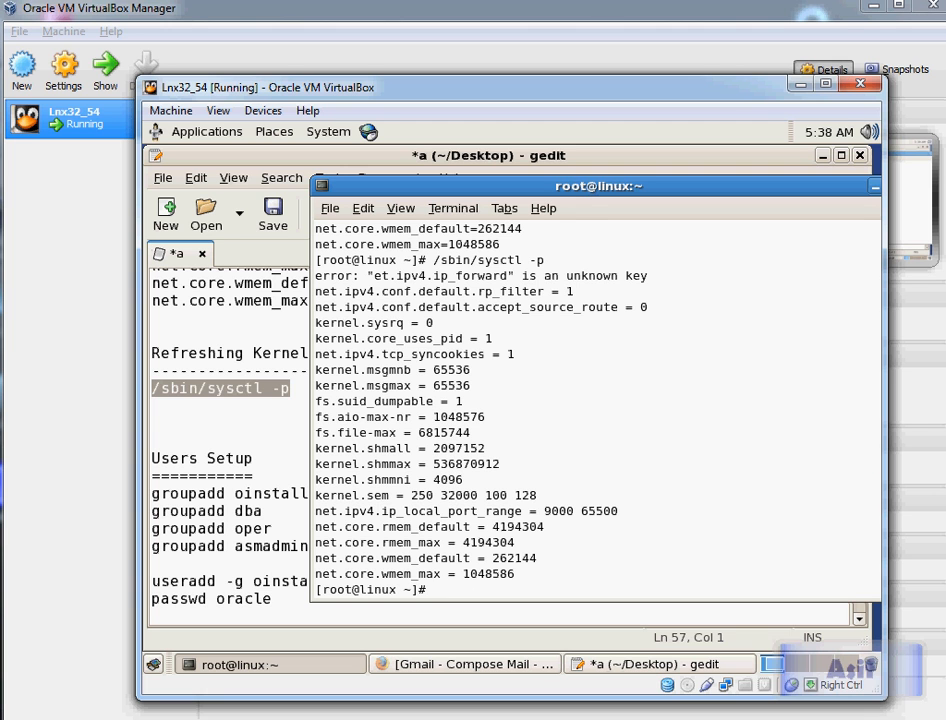
Step: Select the five soft and hard limit lines under Security Limits Settings in the notes
{"action": "left_click", "coordinate": [255, 414]}
{"action": "scroll", "coordinate": [277, 404], "scroll_direction": "down", "scroll_amount": 6}
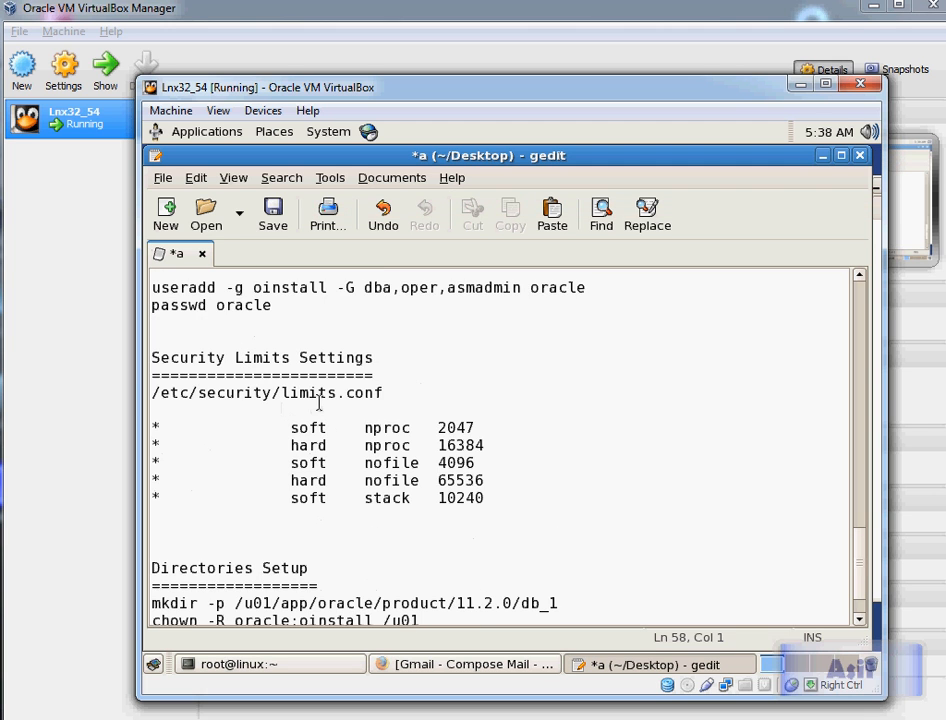
{"action": "left_click", "coordinate": [306, 441]}
{"action": "key", "text": "shift+Down"}
{"action": "key", "text": "shift+Down"}
{"action": "key", "text": "shift+Down"}
{"action": "key", "text": "shift+Down"}
{"action": "key", "text": "shift+Down"}
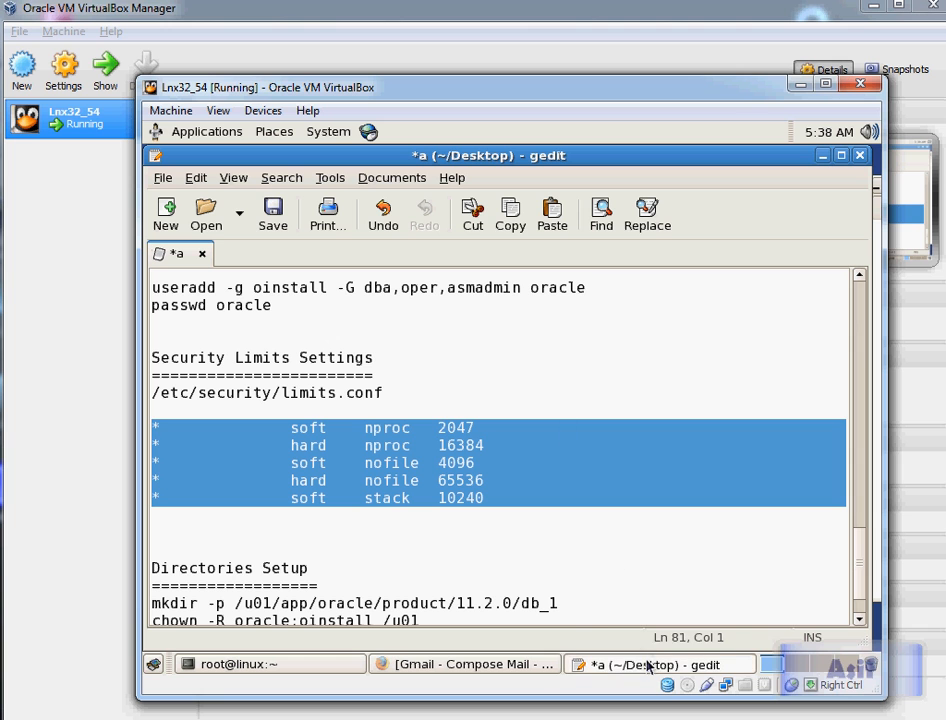
Step: Open /etc/security/limits.conf in vi from the root terminal
{"action": "left_click", "coordinate": [280, 665]}
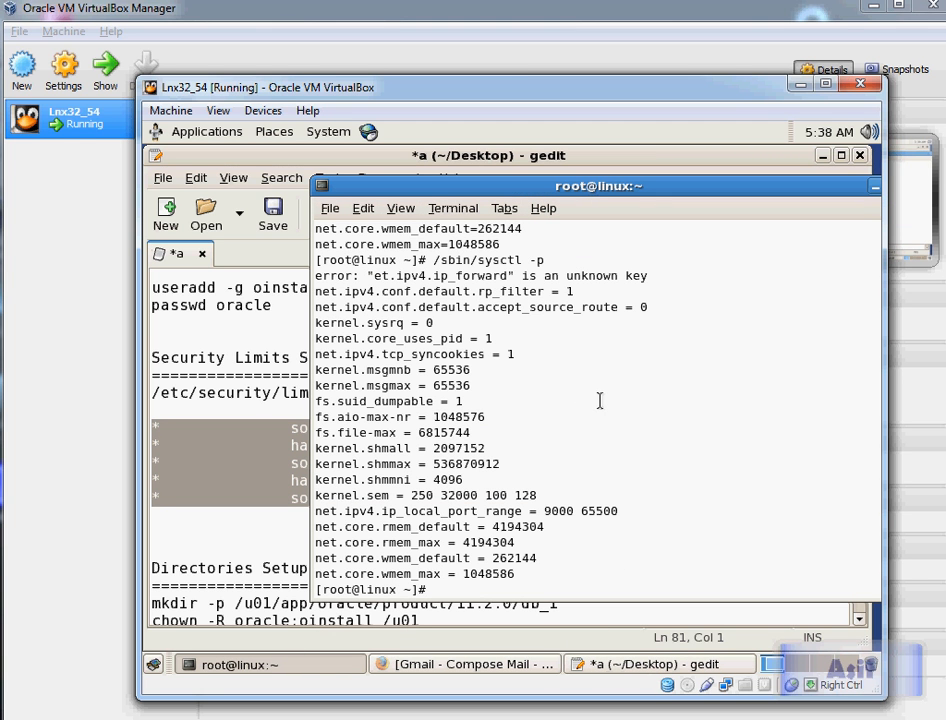
{"action": "type", "text": "vi /etc/security/"}
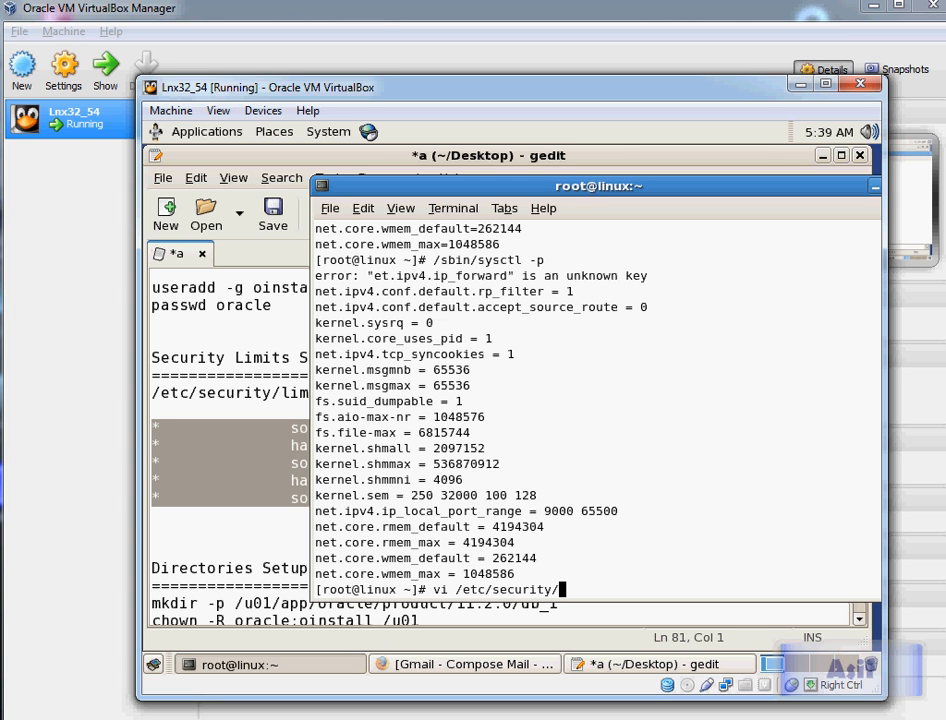
{"action": "type", "text": "limits."}
{"action": "key", "text": "Tab"}
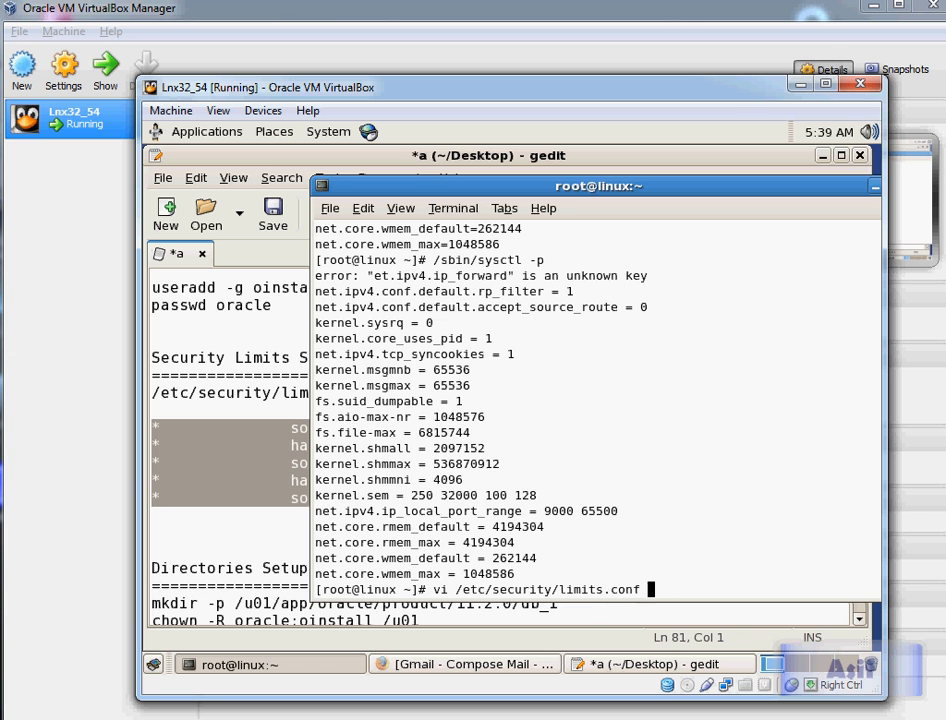
{"action": "key", "text": "Return"}
Step: Move to the end of limits.conf and paste the five limit entries below the commented examples
{"action": "key", "text": "Down"}
{"action": "key", "text": "Down"}
{"action": "key", "text": "Down"}
{"action": "key", "text": "Down"}
{"action": "key", "text": "Down"}
{"action": "key", "text": "Down"}
{"action": "key", "text": "Down"}
{"action": "key", "text": "Down"}
{"action": "key", "text": "Down"}
{"action": "key", "text": "Down"}
{"action": "key", "text": "Down"}
{"action": "key", "text": "Down"}
{"action": "key", "text": "Down"}
{"action": "key", "text": "Down"}
{"action": "key", "text": "Down"}
{"action": "key", "text": "Down"}
{"action": "key", "text": "Down"}
{"action": "key", "text": "Down"}
{"action": "key", "text": "Down"}
{"action": "key", "text": "Down"}
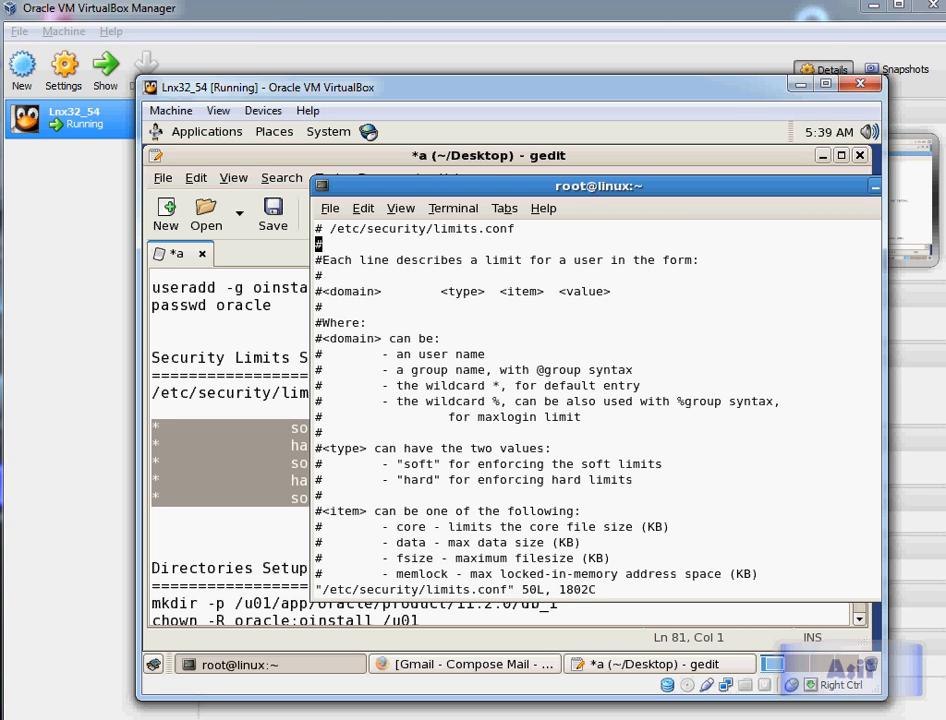
{"action": "key", "text": "Down"}
{"action": "key", "text": "Down"}
{"action": "key", "text": "Down"}
{"action": "key", "text": "Down"}
{"action": "key", "text": "Down"}
{"action": "key", "text": "Down"}
{"action": "key", "text": "Down"}
{"action": "key", "text": "Down"}
{"action": "key", "text": "Down"}
{"action": "key", "text": "Down"}
{"action": "key", "text": "Down"}
{"action": "key", "text": "Down"}
{"action": "key", "text": "Down"}
{"action": "key", "text": "Down"}
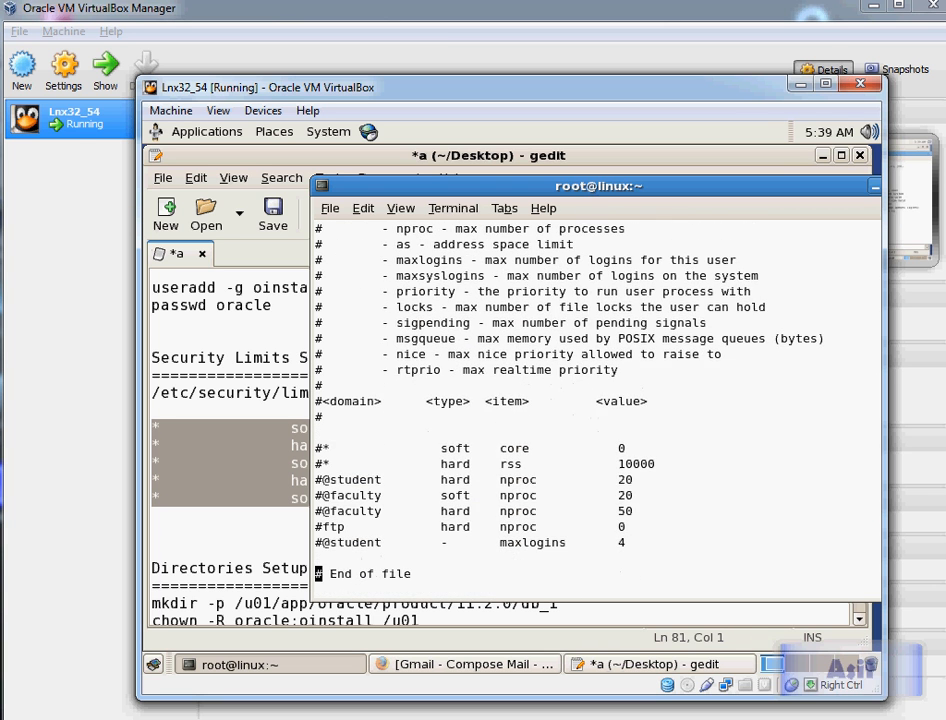
{"action": "key", "text": "Up"}
{"action": "key", "text": "Up"}
{"action": "key", "text": "Up"}
{"action": "key", "text": "Up"}
{"action": "key", "text": "Down"}
{"action": "key", "text": "Down"}
{"action": "key", "text": "Down"}
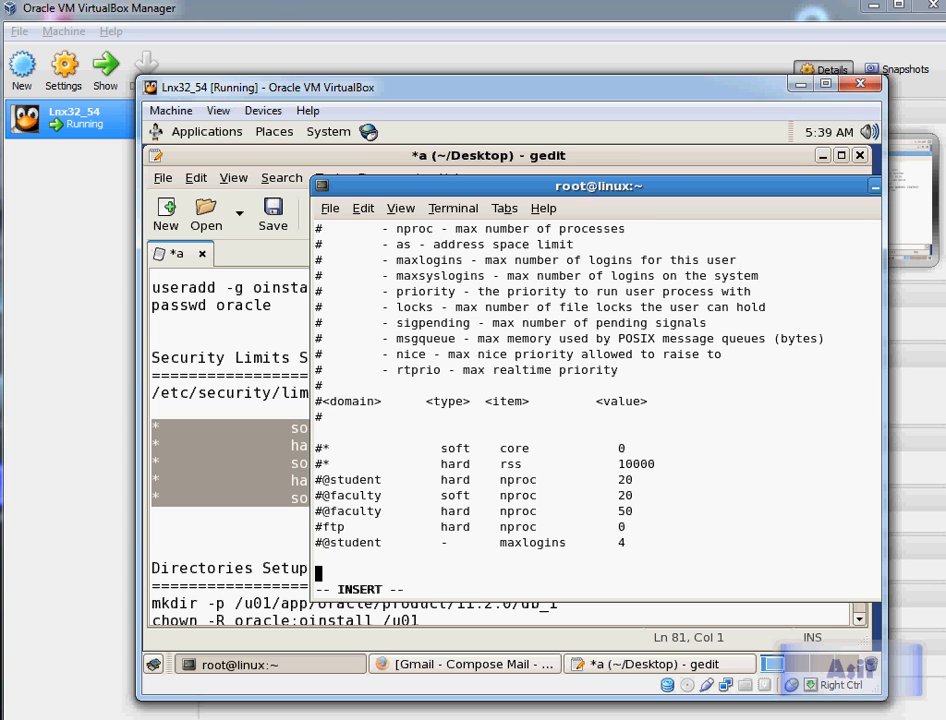
{"action": "key", "text": "Return"}
{"action": "key", "text": "ctrl+shift+v"}
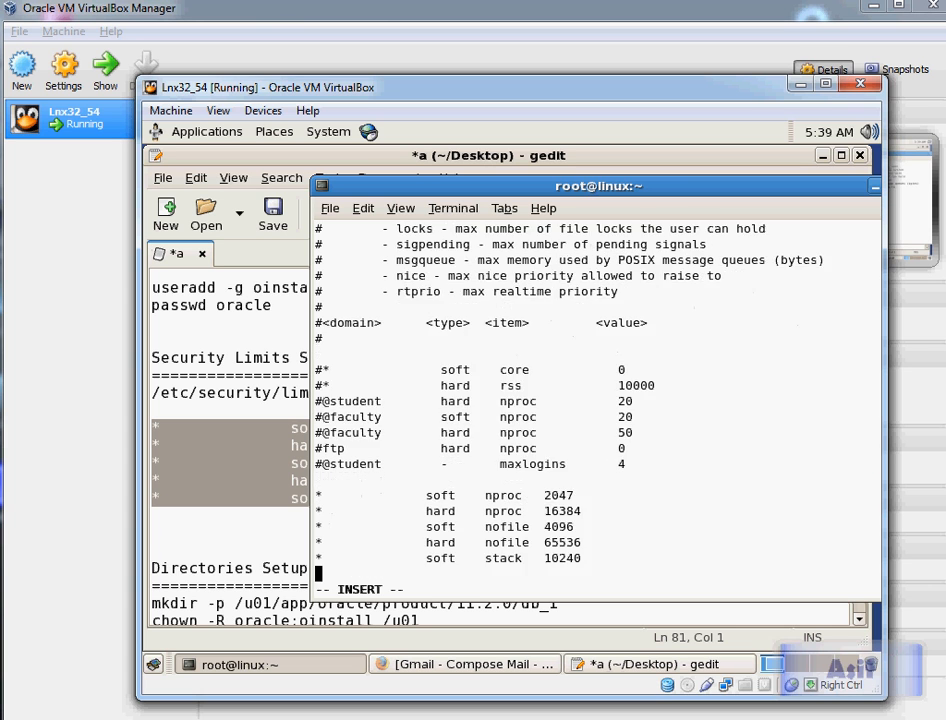
Step: Leave insert mode, save limits.conf and quit vi
{"action": "key", "text": "Up"}
{"action": "key", "text": "Up"}
{"action": "key", "text": "Up"}
{"action": "key", "text": "Up"}
{"action": "key", "text": "Up"}
{"action": "key", "text": "Up"}
{"action": "key", "text": "Escape"}
{"action": "type", "text": ":wq"}
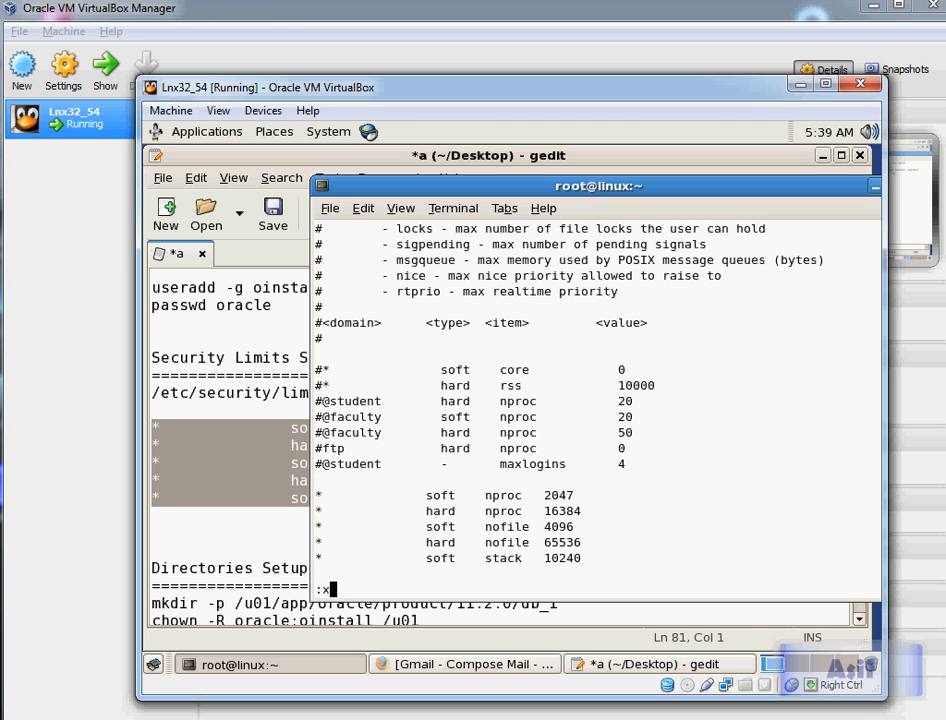
{"action": "key", "text": "Return"}
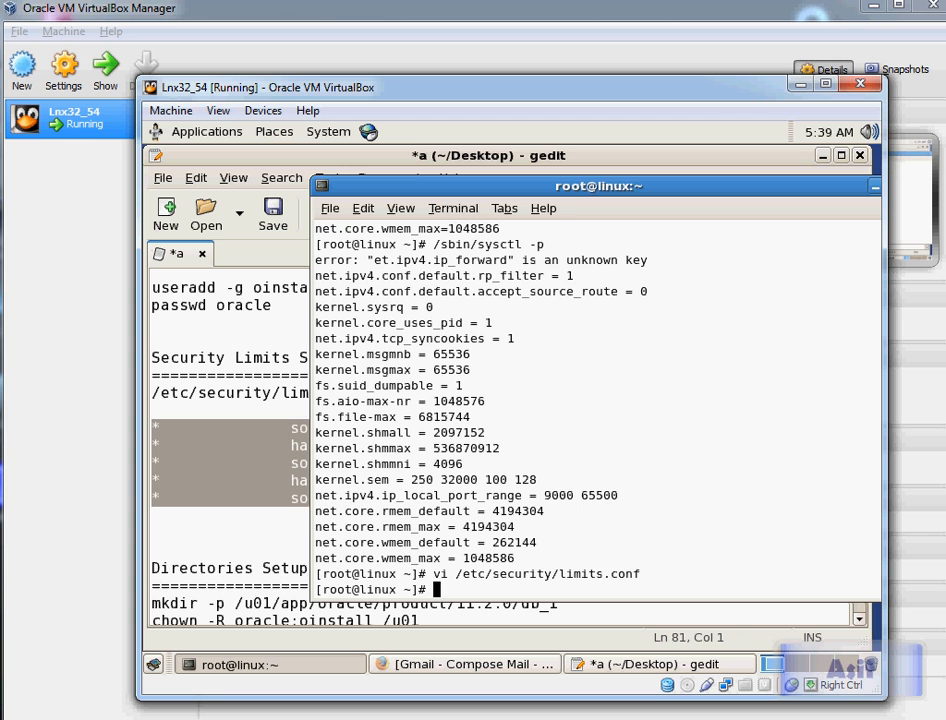
Step: Switch to Notepad's Steps.txt on the host and highlight the item RPM packages installation for Oracle
{"action": "left_click", "coordinate": [196, 513]}
{"action": "scroll", "coordinate": [196, 513], "scroll_direction": "down", "scroll_amount": 1}
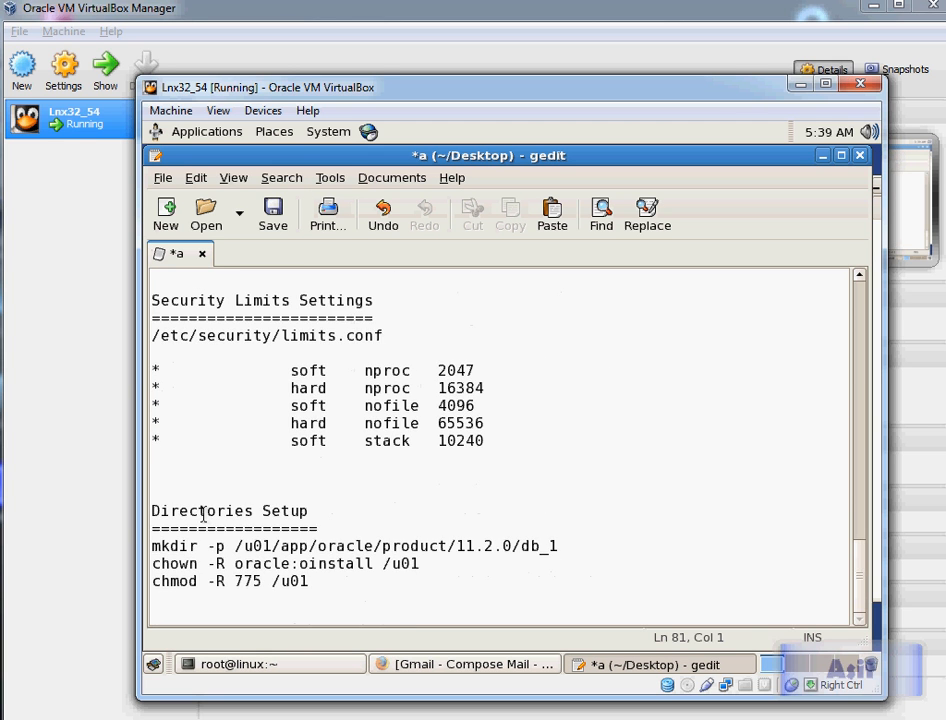
{"action": "scroll", "coordinate": [203, 513], "scroll_direction": "up", "scroll_amount": 5}
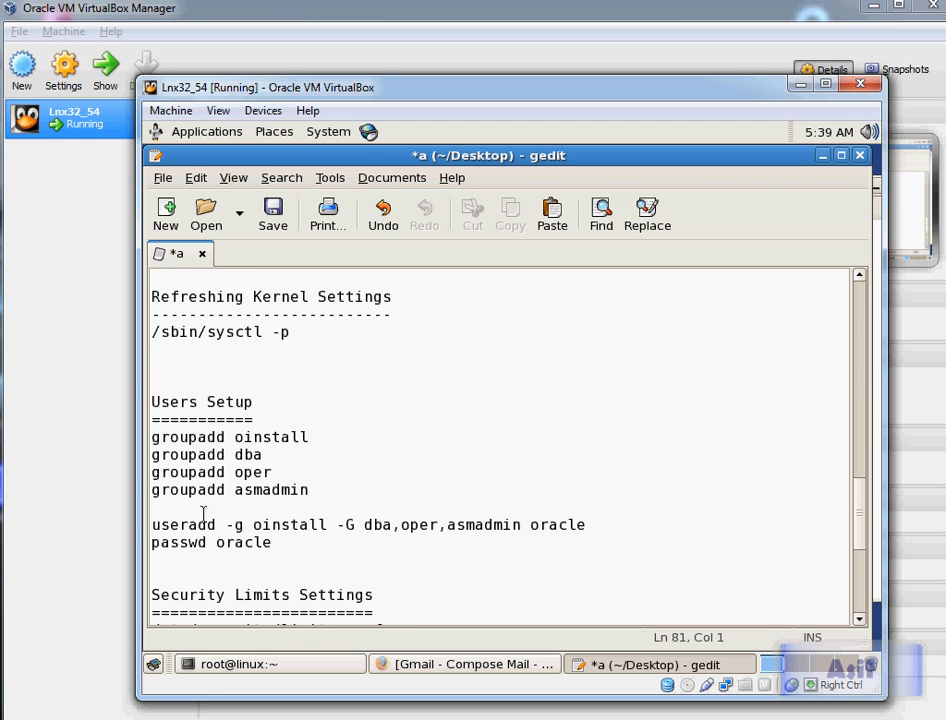
{"action": "scroll", "coordinate": [203, 513], "scroll_direction": "down", "scroll_amount": 3}
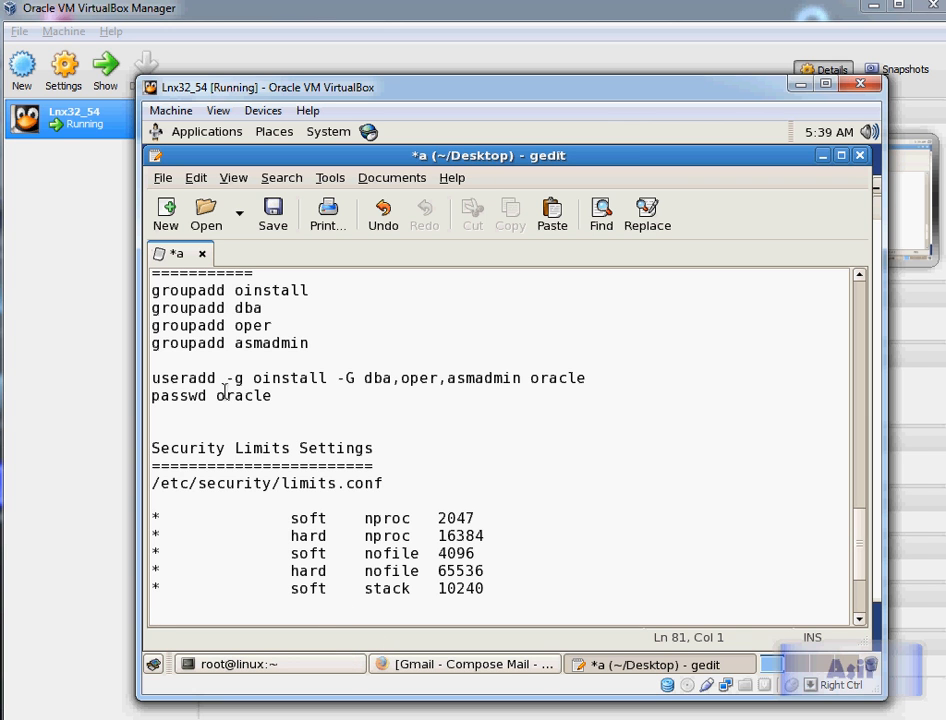
{"action": "left_click", "coordinate": [179, 682]}
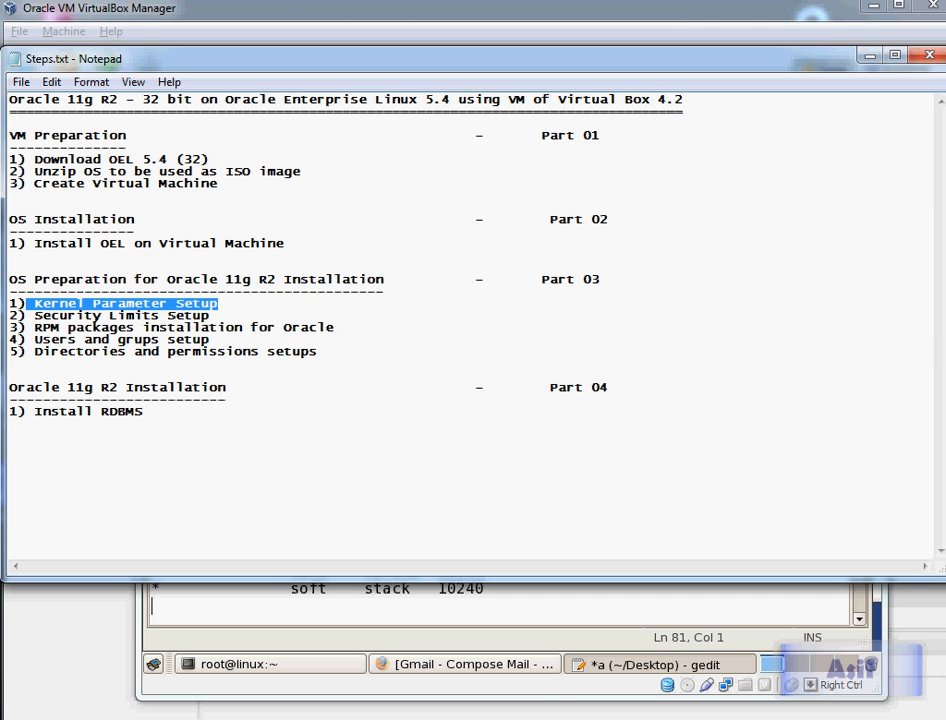
{"action": "left_click_drag", "start_coordinate": [34, 327], "coordinate": [334, 327]}
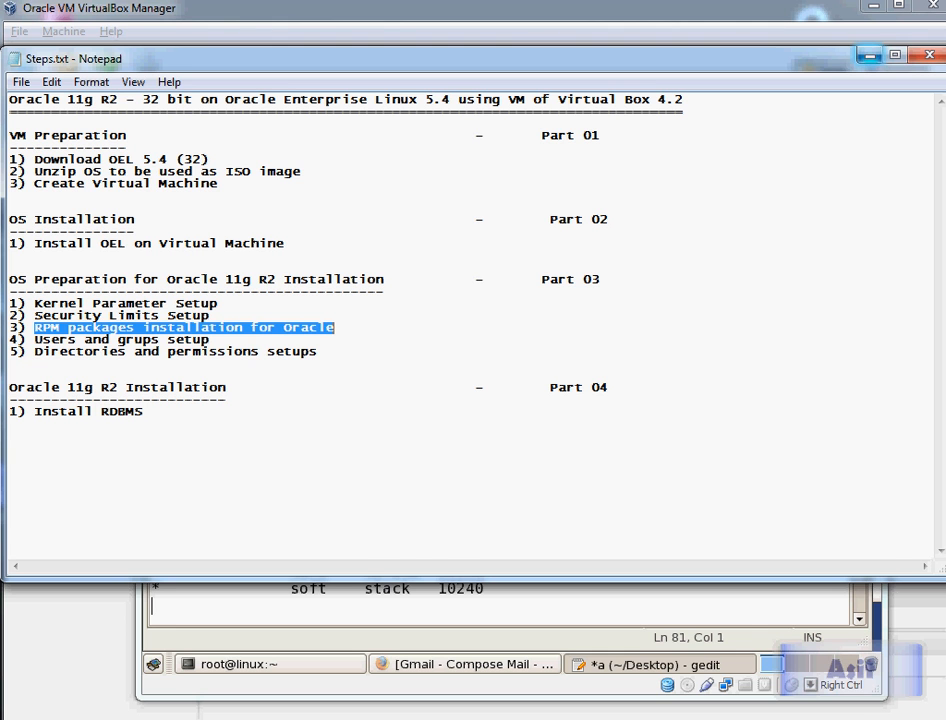
Step: Minimize the host notes and gedit windows, then move the root terminal window up and left
{"action": "key", "text": "super+Down"}
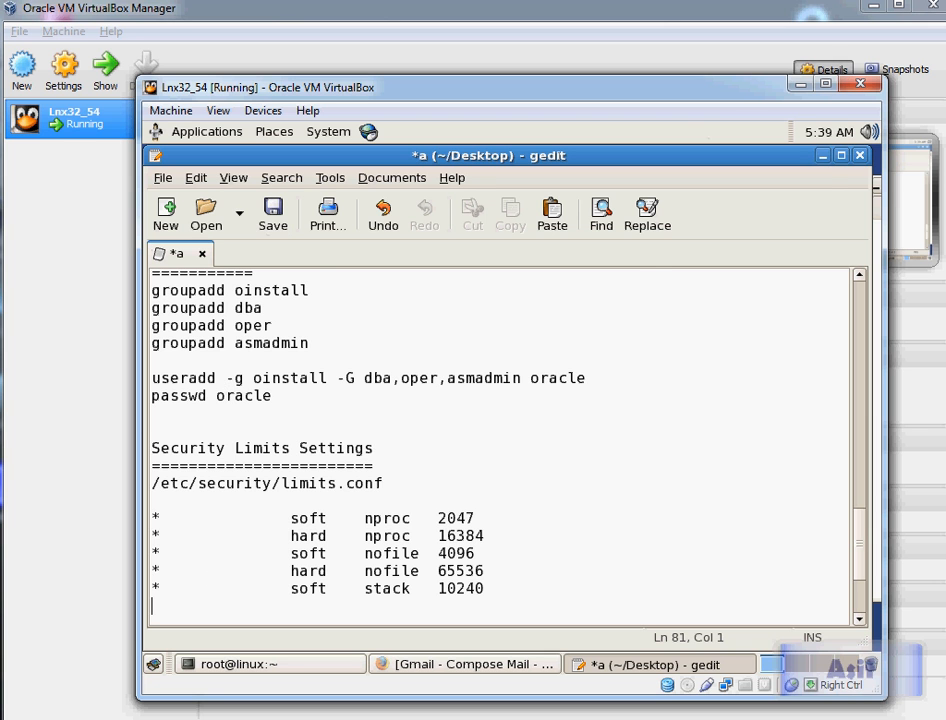
{"action": "left_click", "coordinate": [822, 156]}
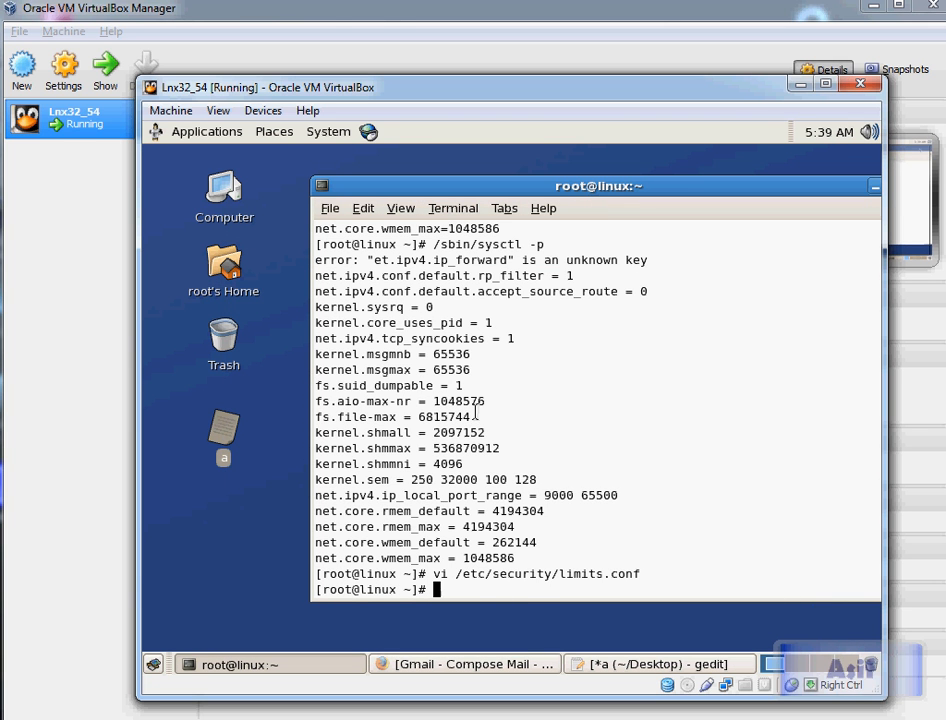
{"action": "left_click_drag", "start_coordinate": [675, 188], "coordinate": [564, 161]}
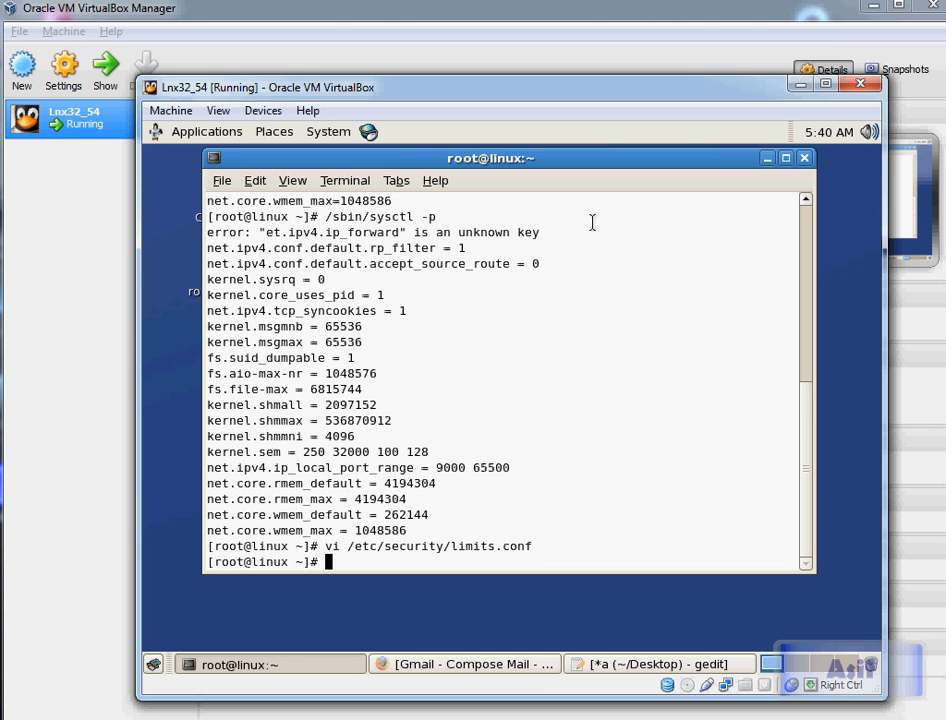
Step: Reopen the gedit notes at the Installing Required Packages section and delete the (EXTRA) tag after the kernel-headers line
{"action": "left_click", "coordinate": [607, 667]}
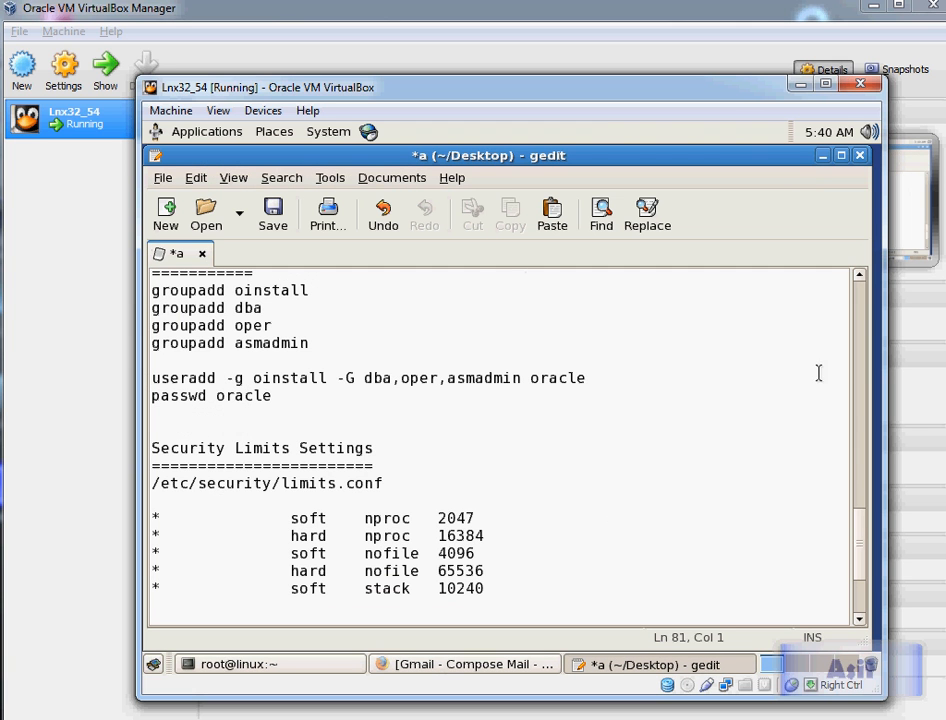
{"action": "left_click_drag", "start_coordinate": [864, 558], "coordinate": [856, 331]}
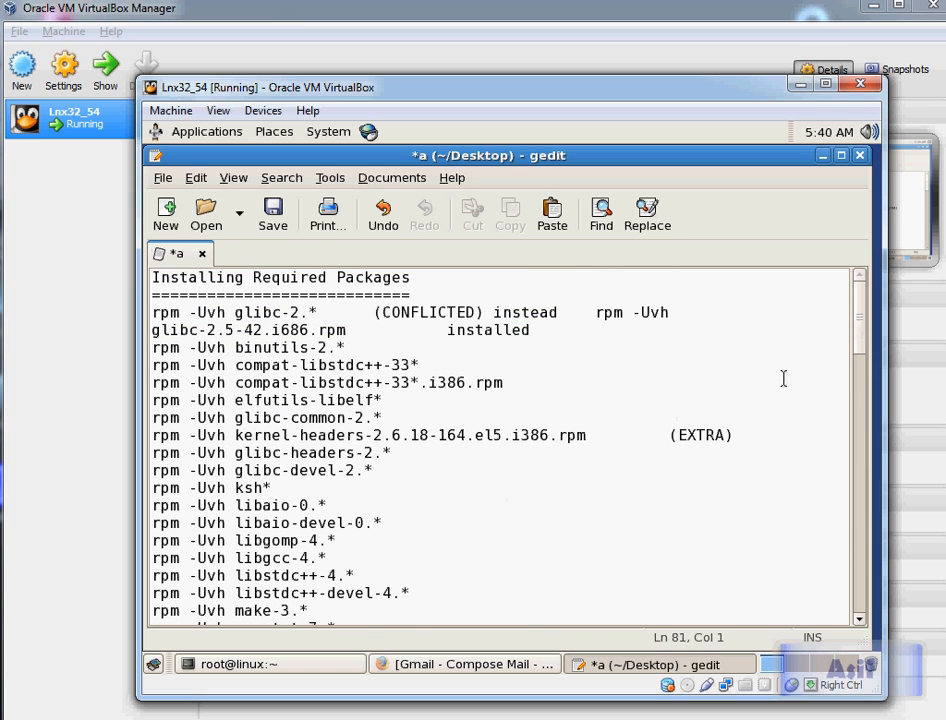
{"action": "left_click_drag", "start_coordinate": [375, 312], "coordinate": [626, 313]}
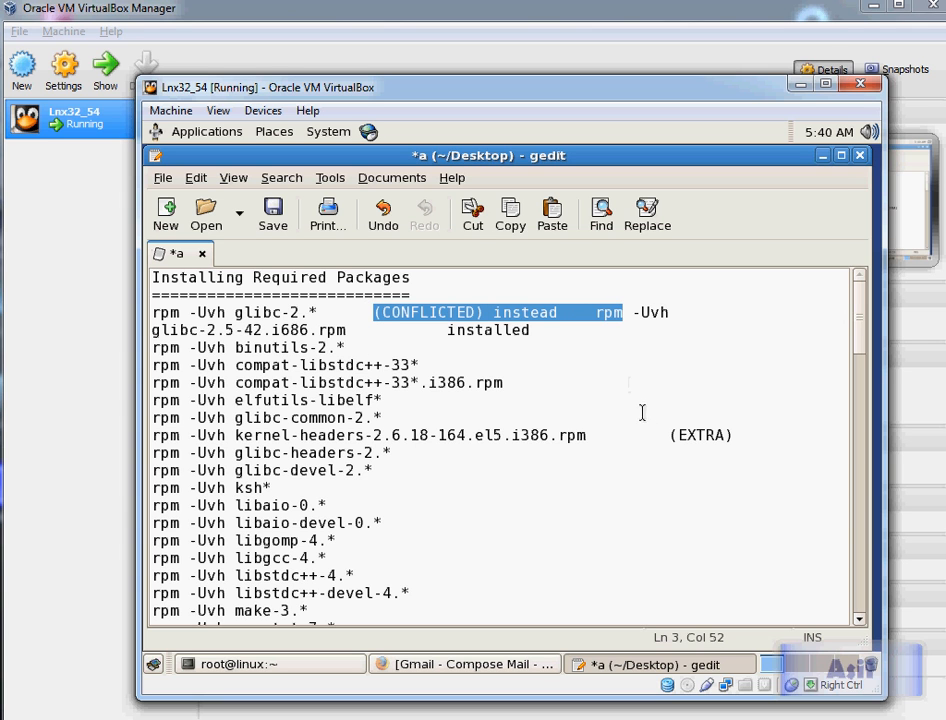
{"action": "left_click_drag", "start_coordinate": [668, 435], "coordinate": [764, 439]}
{"action": "key", "text": "Delete"}
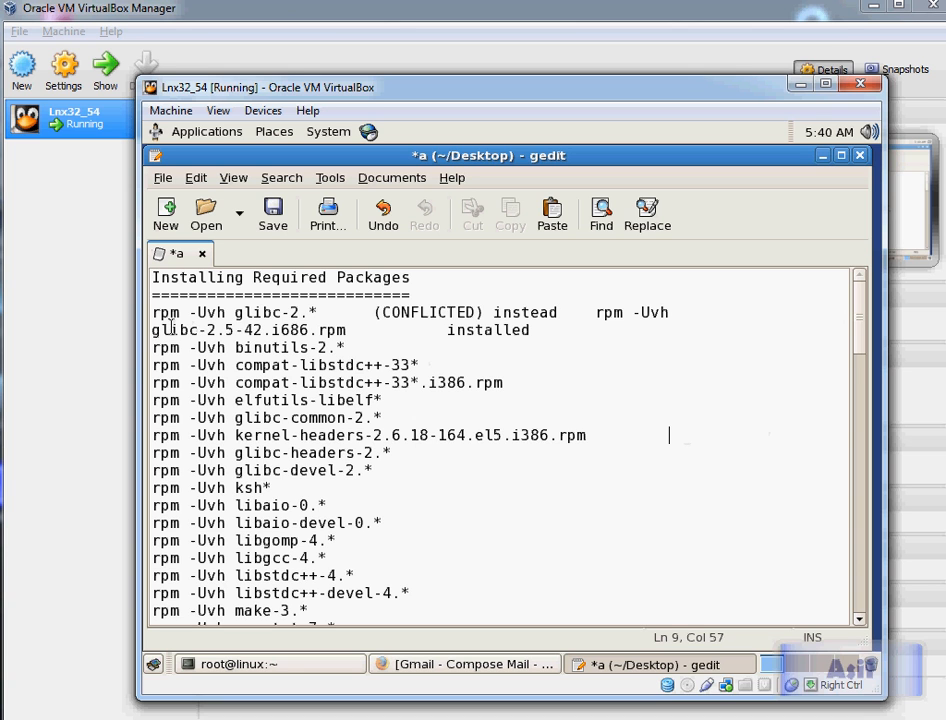
Step: Move the trailing "rpm -Uvh" from the glibc-2.* line onto the start of the glibc-2.5-42.i686.rpm line
{"action": "left_click", "coordinate": [152, 313]}
{"action": "key", "text": "shift+Right"}
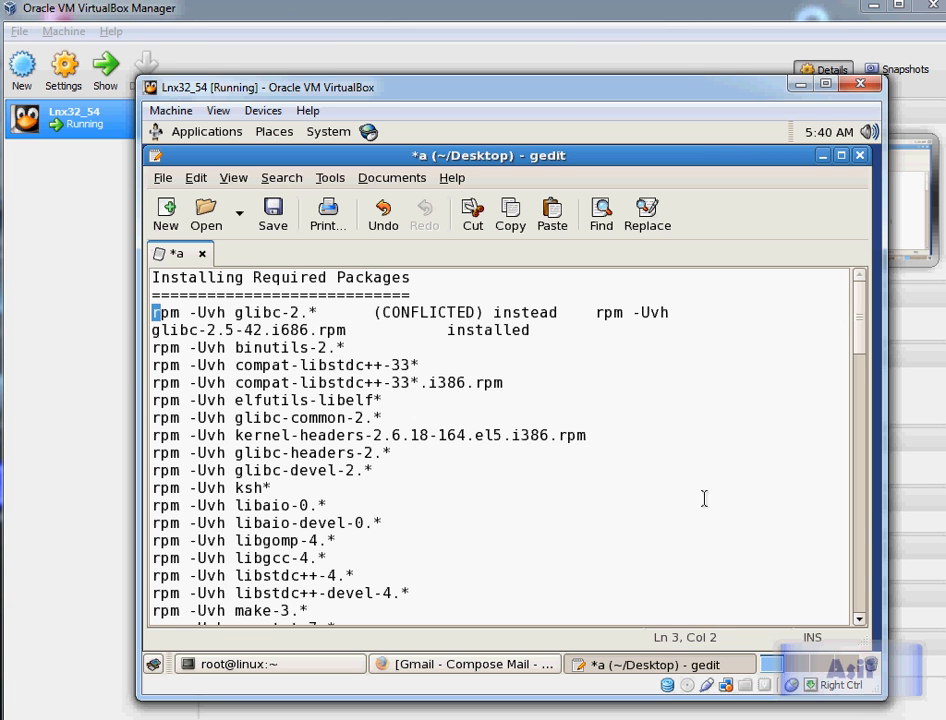
{"action": "key", "text": "Down"}
{"action": "key", "text": "Up"}
{"action": "key", "text": "End"}
{"action": "key", "text": "Left"}
{"action": "key", "text": "Left"}
{"action": "key", "text": "Left"}
{"action": "key", "text": "Left"}
{"action": "key", "text": "Left"}
{"action": "key", "text": "Left"}
{"action": "key", "text": "Left"}
{"action": "key", "text": "Left"}
{"action": "key", "text": "shift+End"}
{"action": "key", "text": "ctrl+c"}
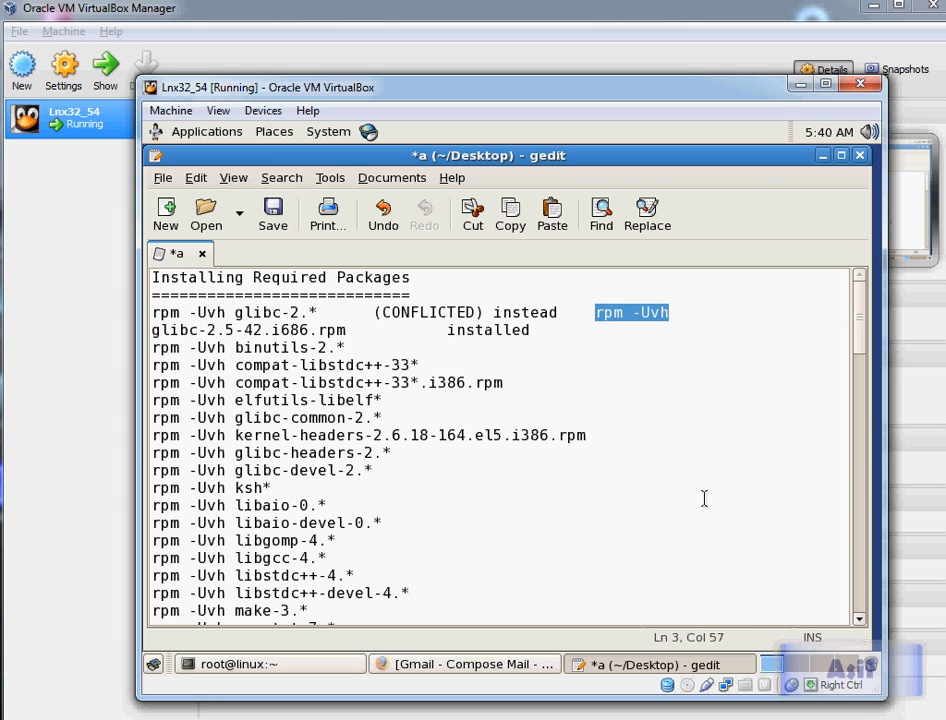
{"action": "key", "text": "Delete"}
{"action": "key", "text": "End"}
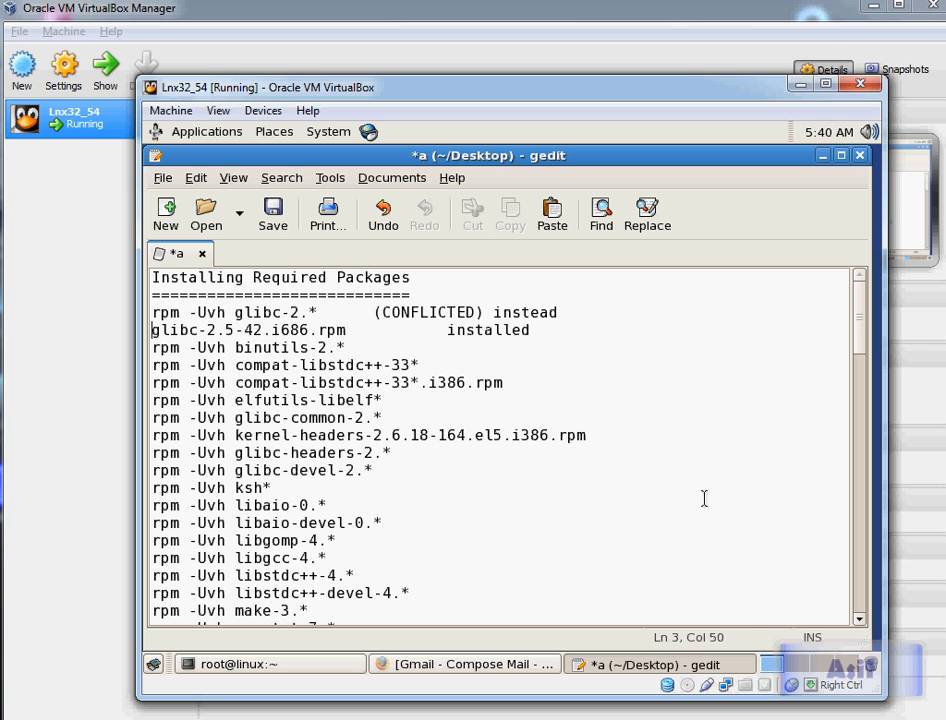
{"action": "key", "text": "ctrl+v"}
{"action": "key", "text": "Home"}
{"action": "key", "text": "End"}
{"action": "key", "text": "Left"}
{"action": "key", "text": "Left"}
{"action": "key", "text": "Left"}
{"action": "key", "text": "Left"}
{"action": "key", "text": "Left"}
{"action": "key", "text": "Left"}
{"action": "key", "text": "Left"}
{"action": "key", "text": "Return"}
{"action": "left_click", "coordinate": [242, 330]}
{"action": "left_click", "coordinate": [318, 312]}
Step: Review the list of rpm package commands in the notes
{"action": "key", "text": "shift+Home"}
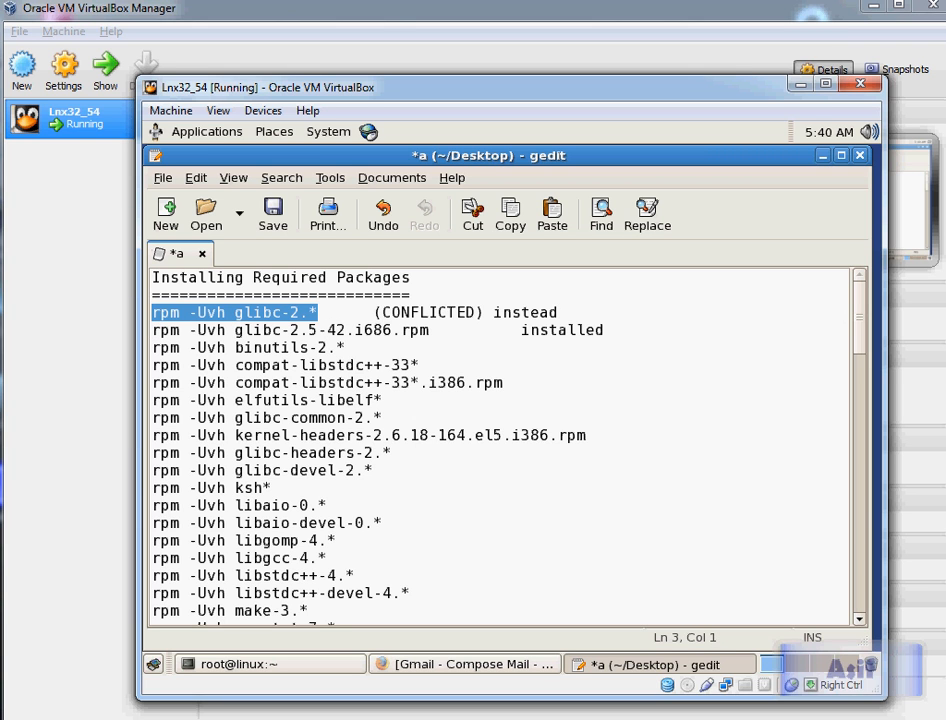
{"action": "key", "text": "Down"}
{"action": "key", "text": "shift+Right"}
{"action": "key", "text": "shift+Right"}
{"action": "key", "text": "shift+Right"}
{"action": "key", "text": "shift+Right"}
{"action": "key", "text": "shift+Right"}
{"action": "key", "text": "shift+Right"}
{"action": "key", "text": "shift+Right"}
{"action": "key", "text": "shift+Right"}
{"action": "key", "text": "shift+Right"}
{"action": "key", "text": "shift+Right"}
{"action": "key", "text": "shift+Right"}
{"action": "key", "text": "shift+Right"}
{"action": "key", "text": "shift+Right"}
{"action": "key", "text": "shift+Right"}
{"action": "key", "text": "shift+Right"}
{"action": "key", "text": "shift+Right"}
{"action": "key", "text": "shift+Right"}
{"action": "key", "text": "shift+Right"}
{"action": "key", "text": "shift+Right"}
{"action": "key", "text": "shift+Right"}
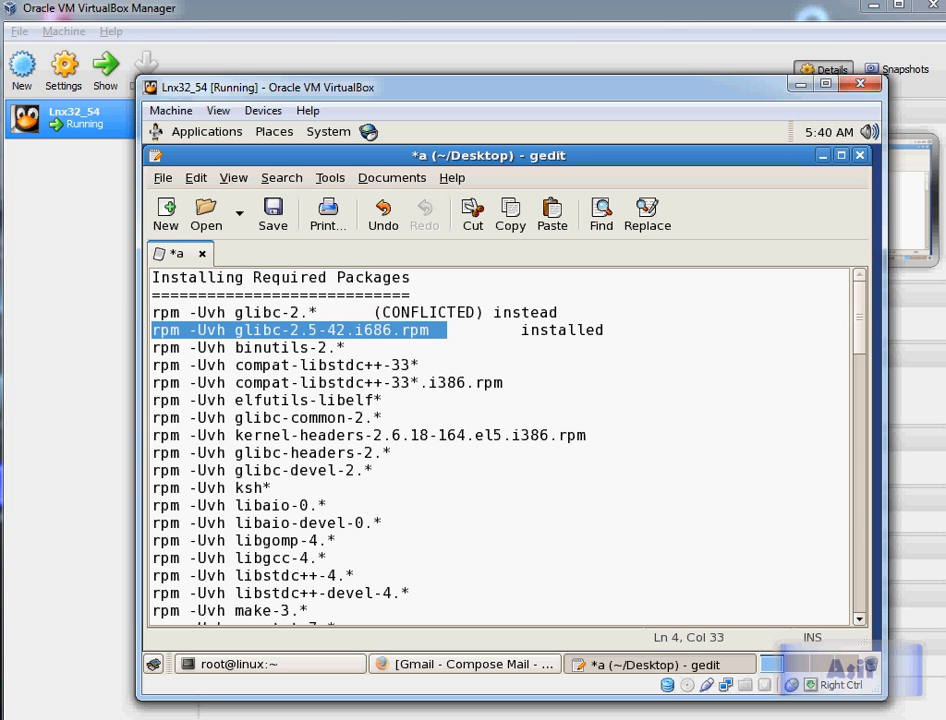
{"action": "key", "text": "alt+Tab"}
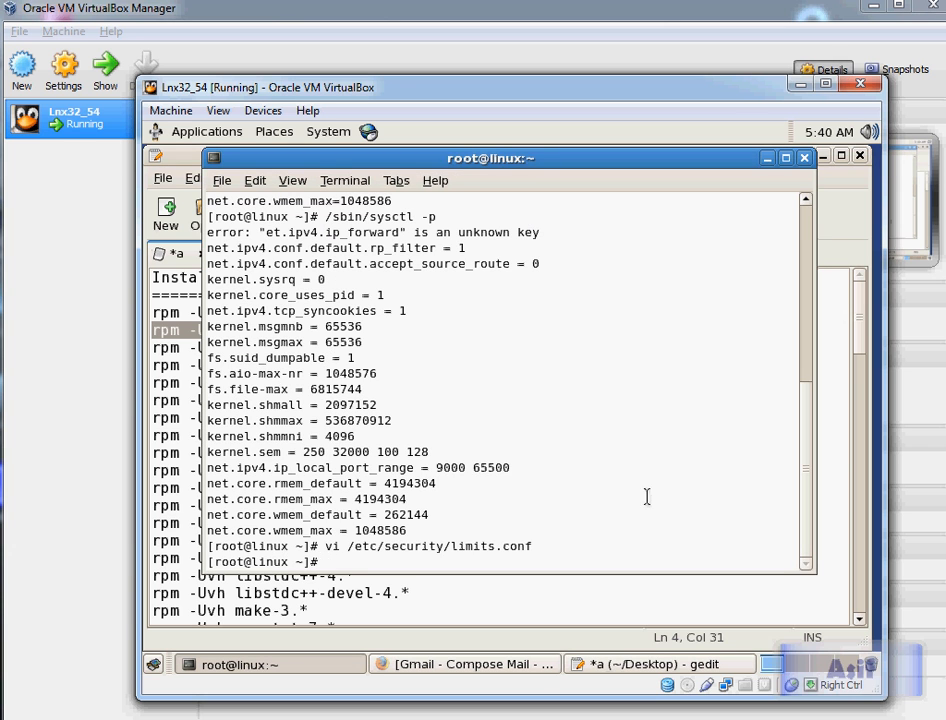
{"action": "key", "text": "alt+Tab"}
{"action": "scroll", "coordinate": [289, 365], "scroll_direction": "down", "scroll_amount": 1}
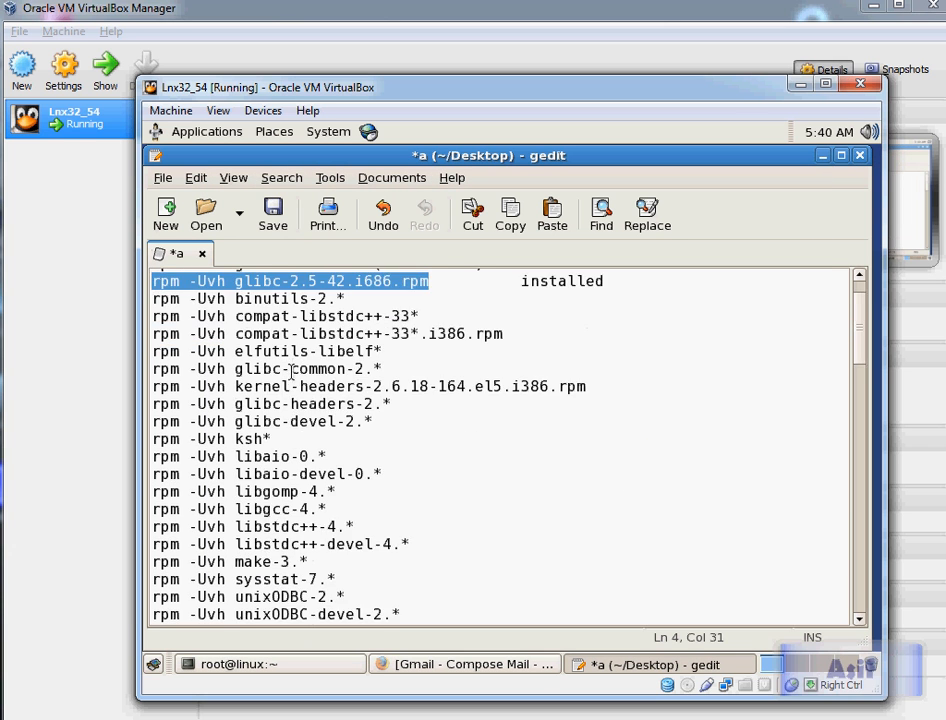
{"action": "scroll", "coordinate": [289, 365], "scroll_direction": "down", "scroll_amount": 1}
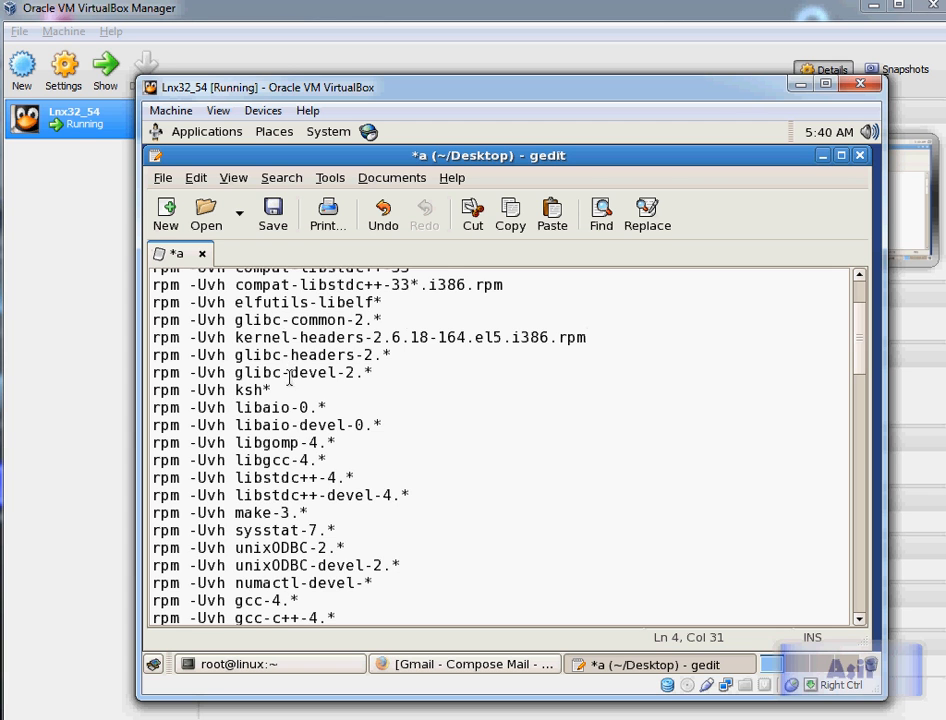
{"action": "scroll", "coordinate": [289, 376], "scroll_direction": "down", "scroll_amount": 2}
{"action": "left_click_drag", "start_coordinate": [465, 537], "coordinate": [161, 344]}
{"action": "scroll", "coordinate": [293, 377], "scroll_direction": "up", "scroll_amount": 3}
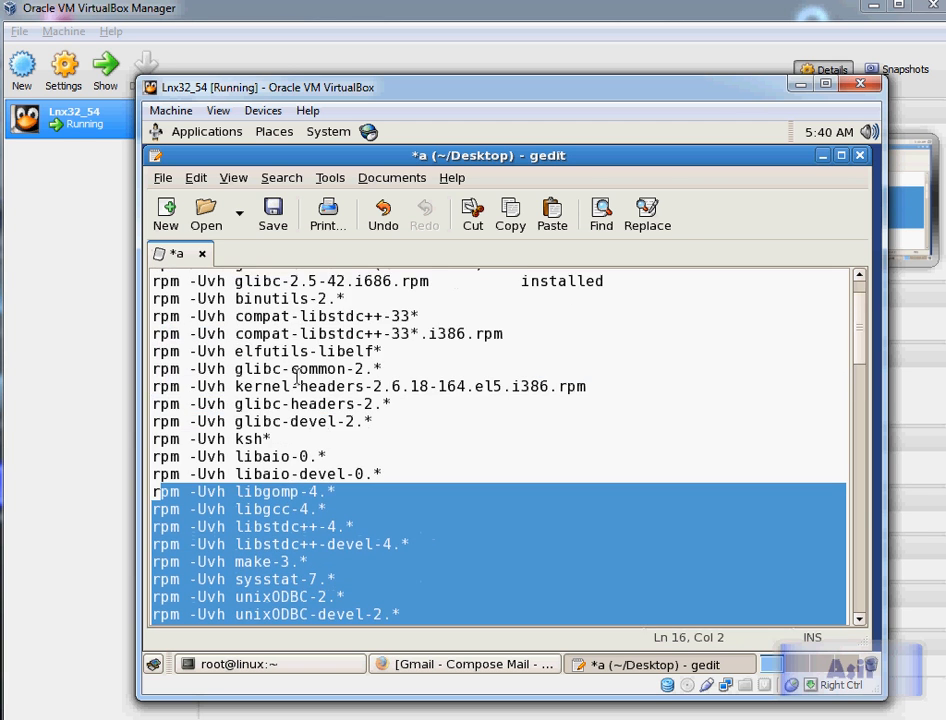
{"action": "scroll", "coordinate": [294, 374], "scroll_direction": "up", "scroll_amount": 1}
{"action": "scroll", "coordinate": [440, 385], "scroll_direction": "down", "scroll_amount": 2}
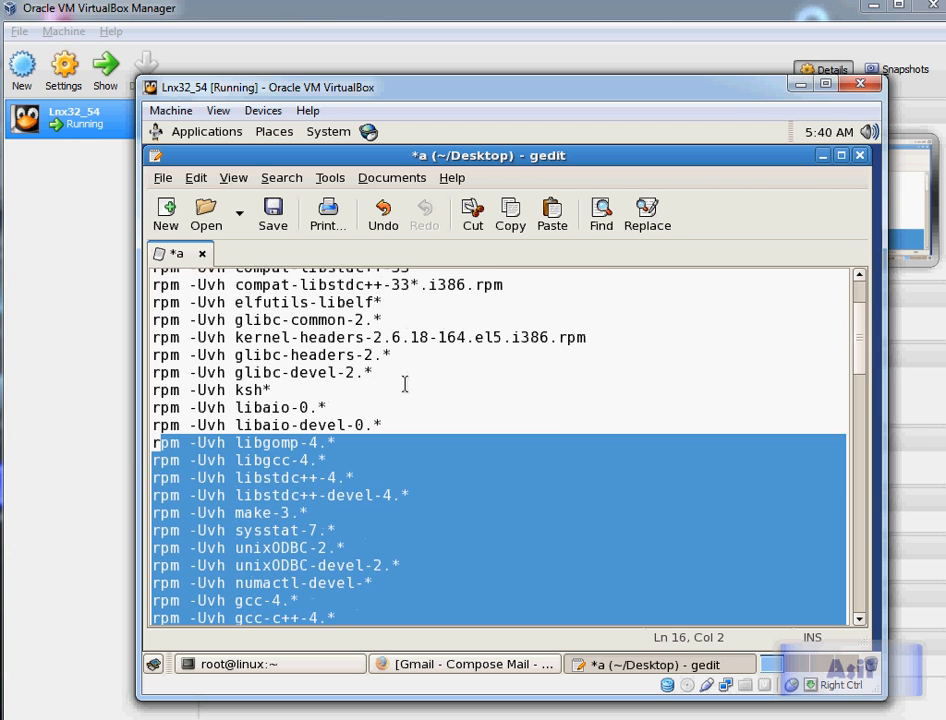
{"action": "scroll", "coordinate": [404, 383], "scroll_direction": "up", "scroll_amount": 2}
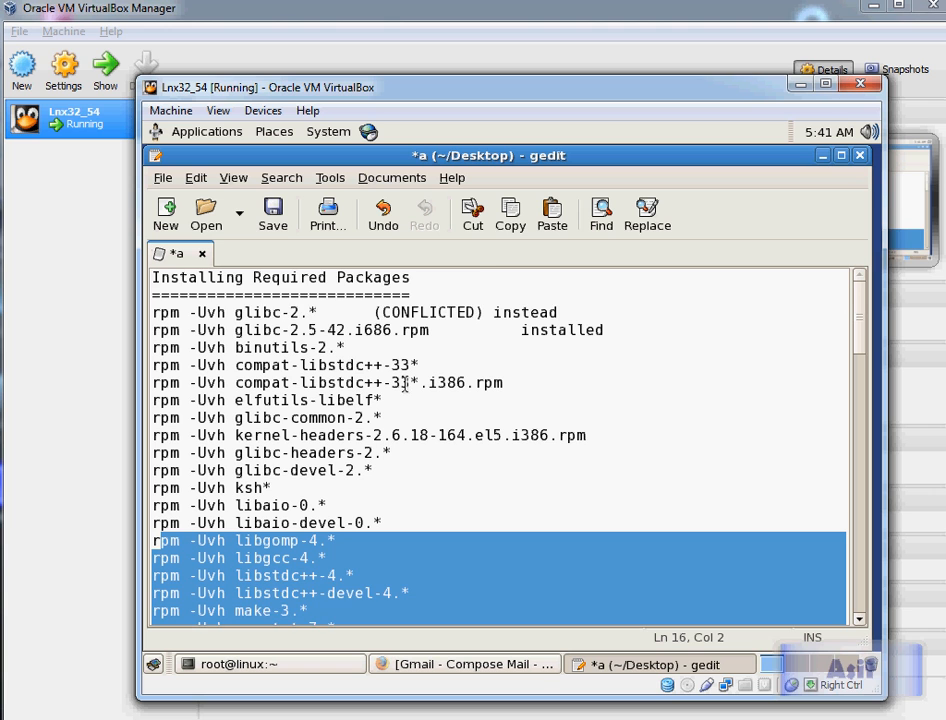
{"action": "scroll", "coordinate": [404, 385], "scroll_direction": "down", "scroll_amount": 1}
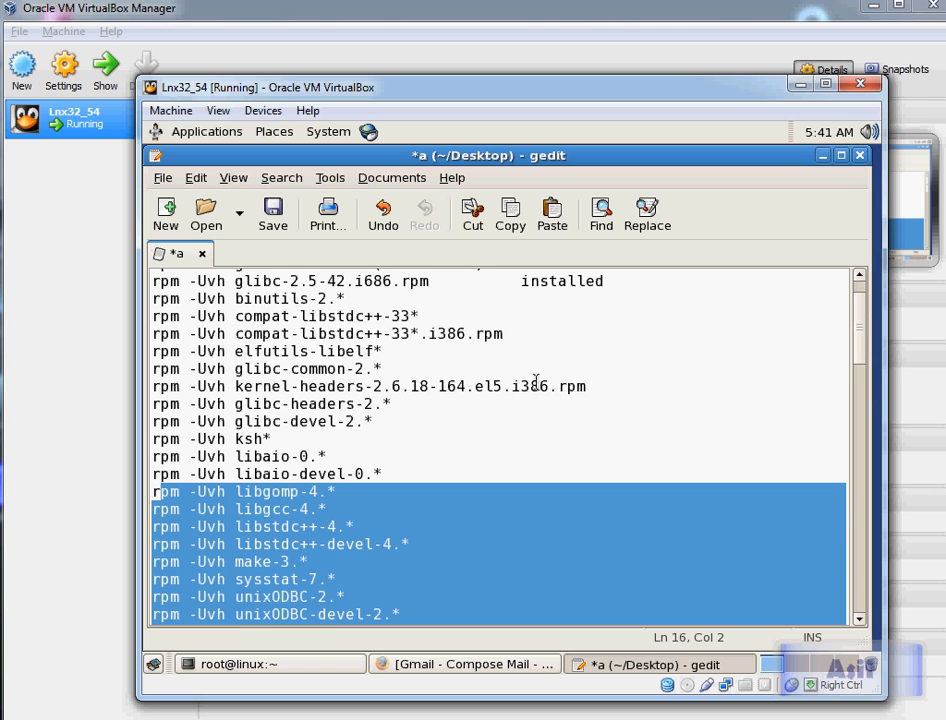
{"action": "mouse_move", "coordinate": [868, 355]}
{"action": "left_mouse_down"}
{"action": "mouse_move", "coordinate": [866, 342]}
{"action": "mouse_move", "coordinate": [863, 383]}
{"action": "mouse_move", "coordinate": [870, 343]}
{"action": "left_mouse_up"}
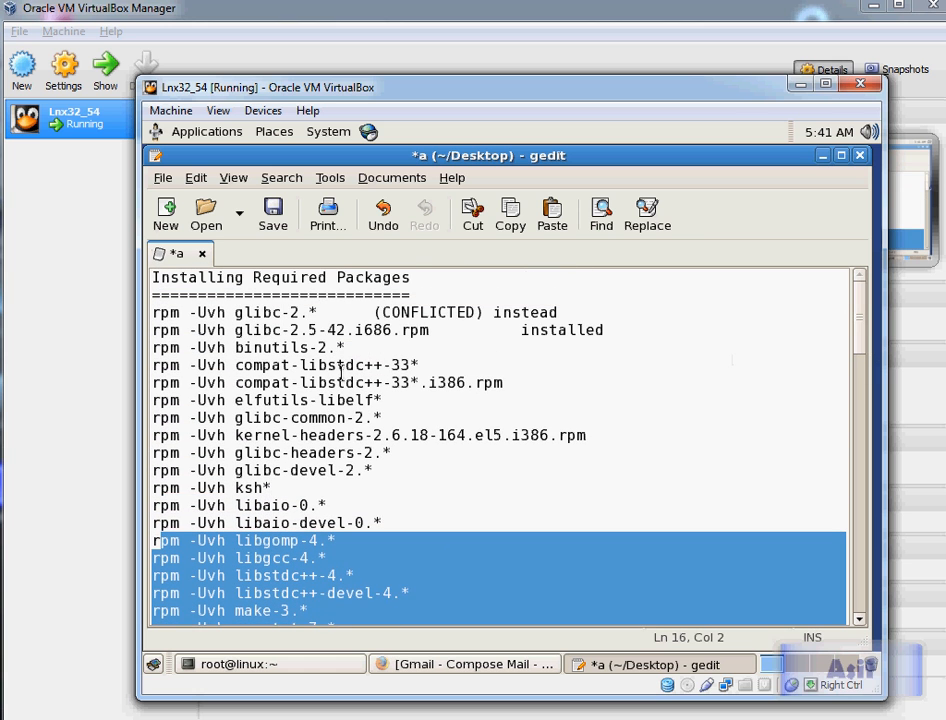
Step: Clear the root terminal and run the notes' first command, rpm -Uvh glibc-2.*
{"action": "left_click_drag", "start_coordinate": [330, 316], "coordinate": [150, 316]}
{"action": "key", "text": "ctrl+c"}
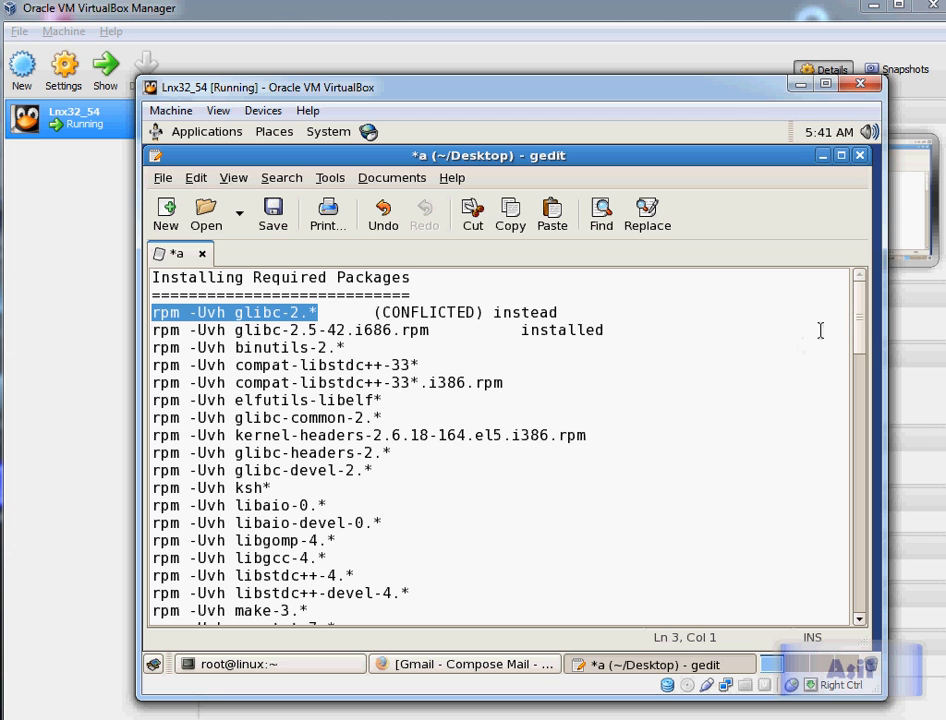
{"action": "scroll", "coordinate": [863, 334], "scroll_direction": "down", "scroll_amount": 2}
{"action": "scroll", "coordinate": [864, 336], "scroll_direction": "up", "scroll_amount": 1}
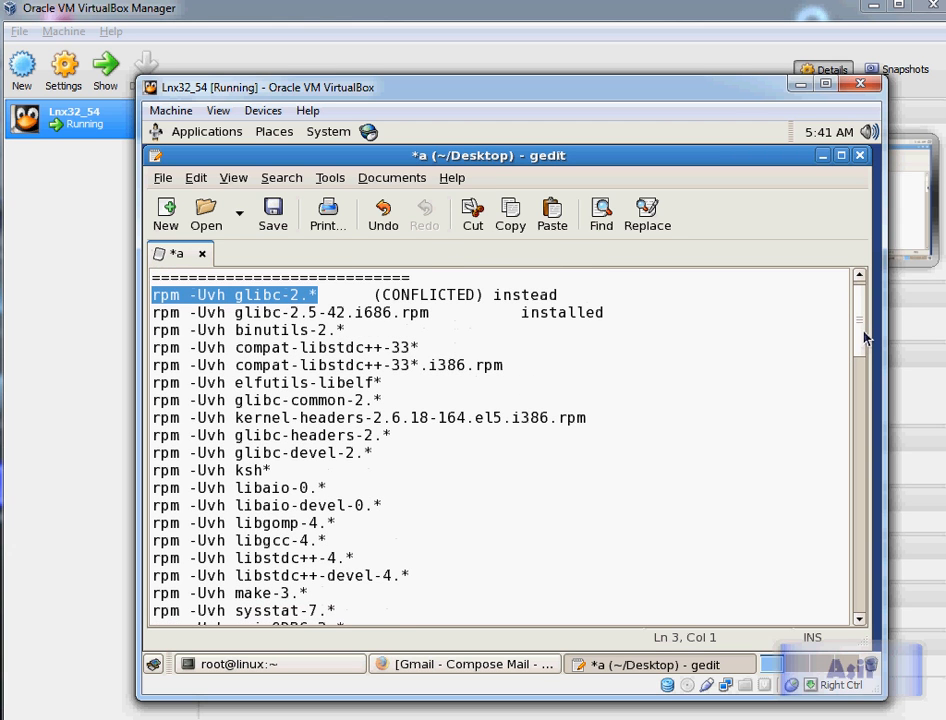
{"action": "key", "text": "alt+Tab"}
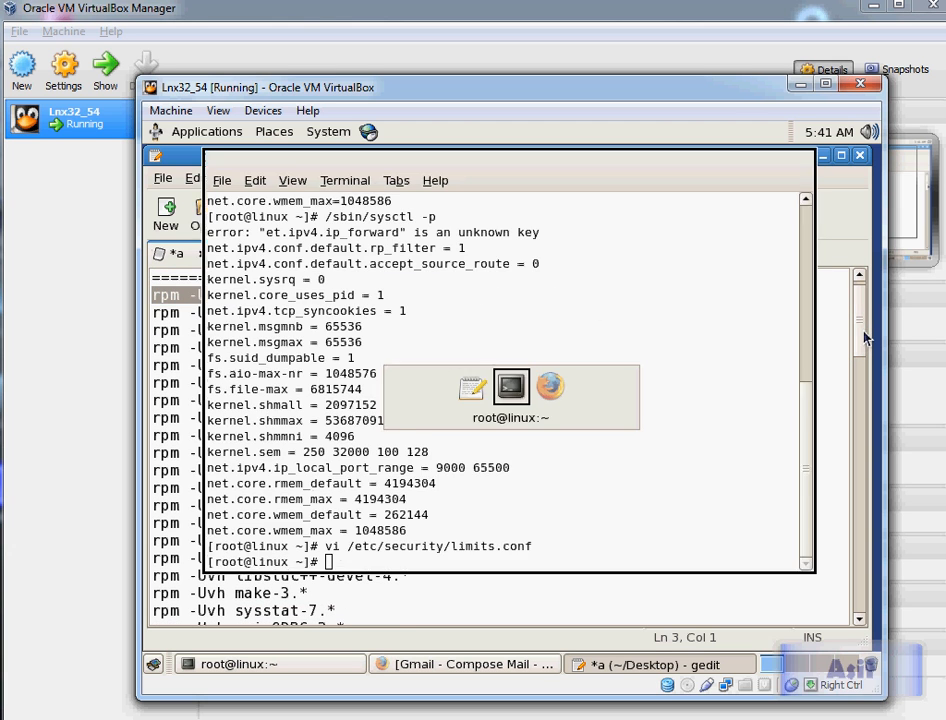
{"action": "type", "text": "clear"}
{"action": "key", "text": "Return"}
{"action": "key", "text": "alt+space"}
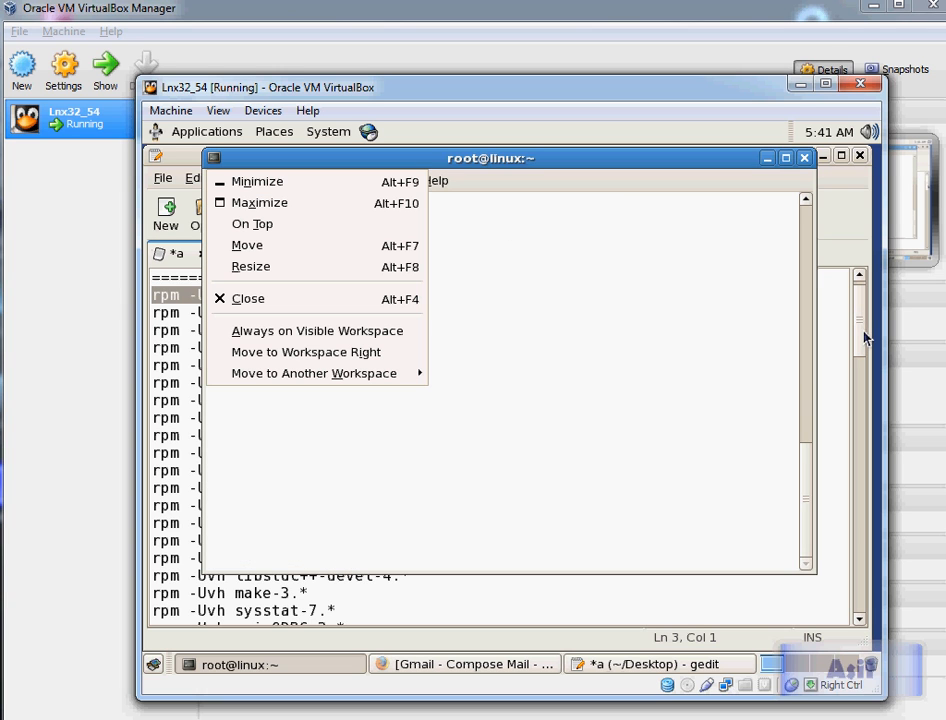
{"action": "left_click", "coordinate": [560, 336]}
{"action": "key", "text": "ctrl+shift+v"}
{"action": "key", "text": "Return"}
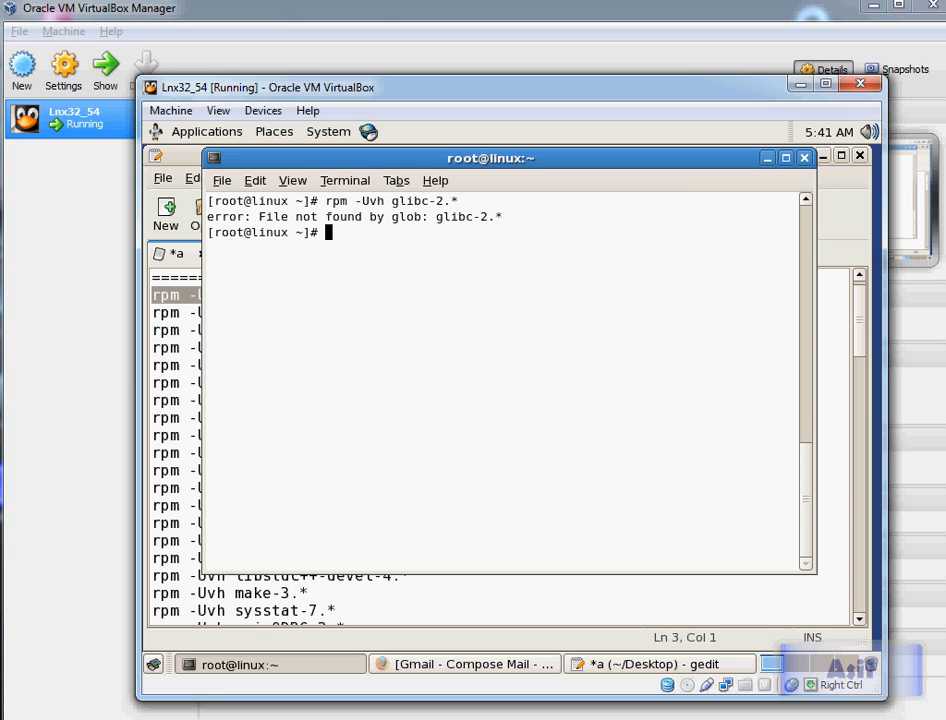
{"action": "type", "text": "cd /med"}
{"action": "key", "text": "Tab"}
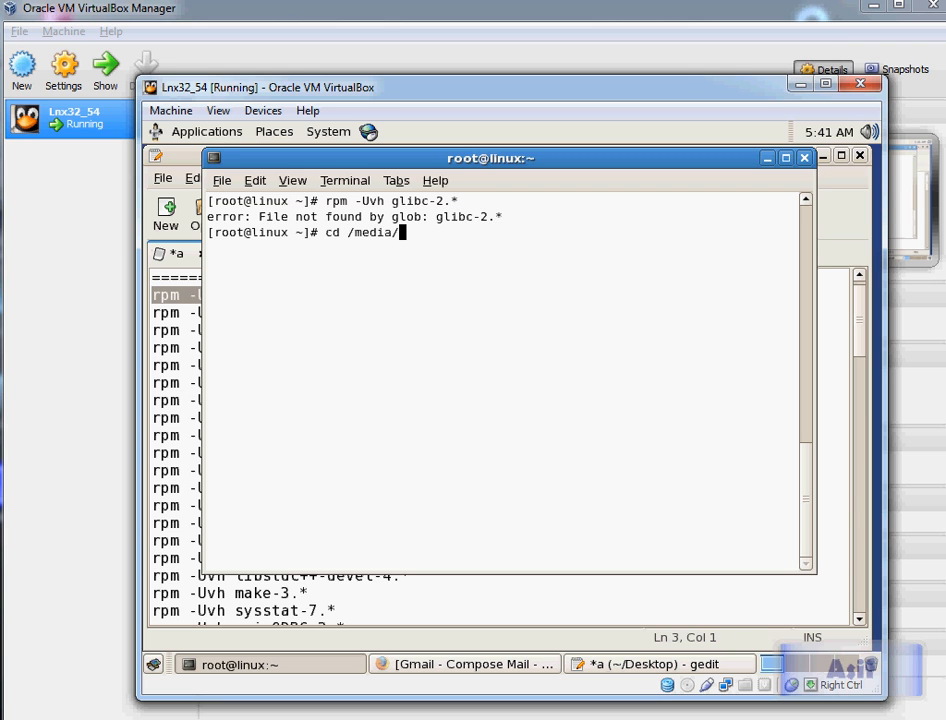
{"action": "key", "text": "BackSpace"}
{"action": "key", "text": "BackSpace"}
{"action": "key", "text": "BackSpace"}
{"action": "key", "text": "BackSpace"}
{"action": "key", "text": "BackSpace"}
{"action": "key", "text": "BackSpace"}
{"action": "key", "text": "BackSpace"}
{"action": "key", "text": "BackSpace"}
{"action": "key", "text": "BackSpace"}
{"action": "key", "text": "BackSpace"}
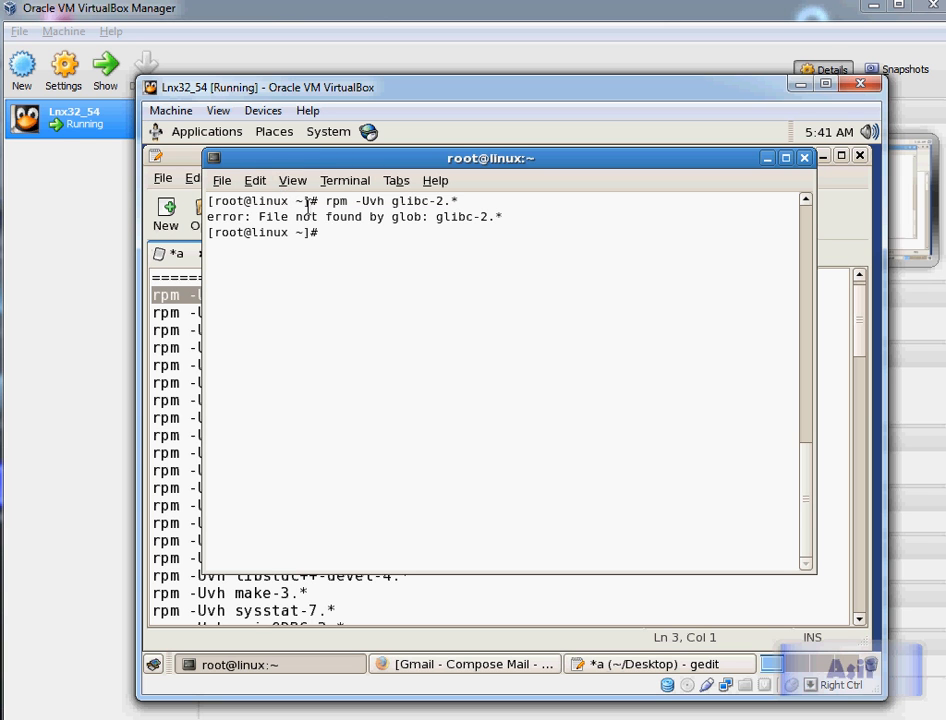
Step: Mount Enterprise-R5-U4-Server-i386-dvd.iso in the VM's IDE CD/DVD drive, then close the DVD window that opens in the guest
{"action": "left_click", "coordinate": [80, 240]}
{"action": "left_click", "coordinate": [64, 32]}
{"action": "left_click", "coordinate": [64, 32]}
{"action": "right_click", "coordinate": [72, 118]}
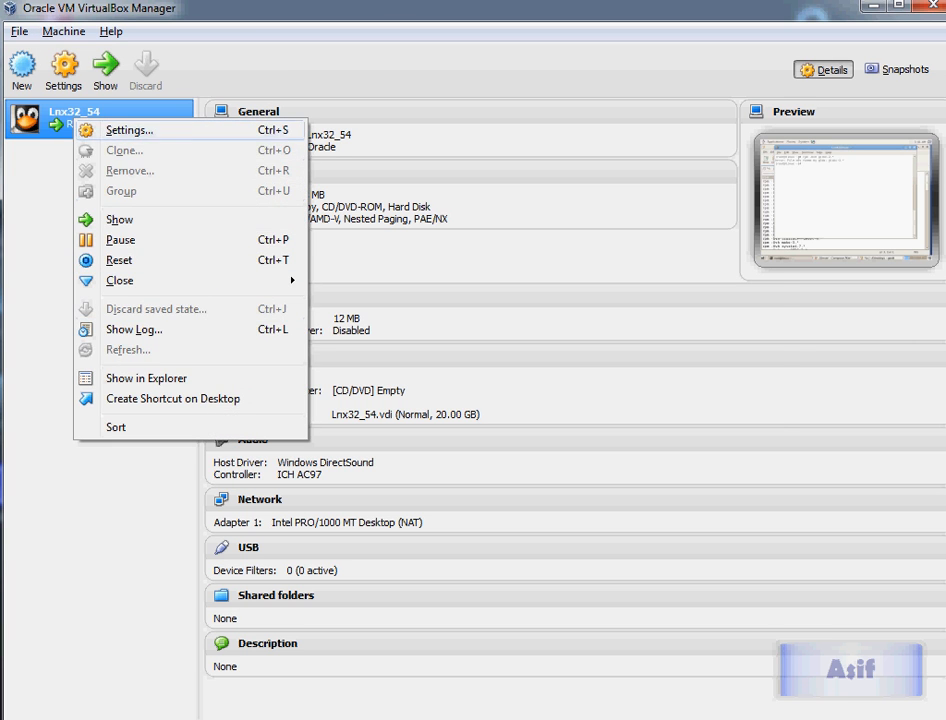
{"action": "left_click", "coordinate": [128, 130]}
{"action": "left_click", "coordinate": [237, 258]}
{"action": "left_click", "coordinate": [363, 270]}
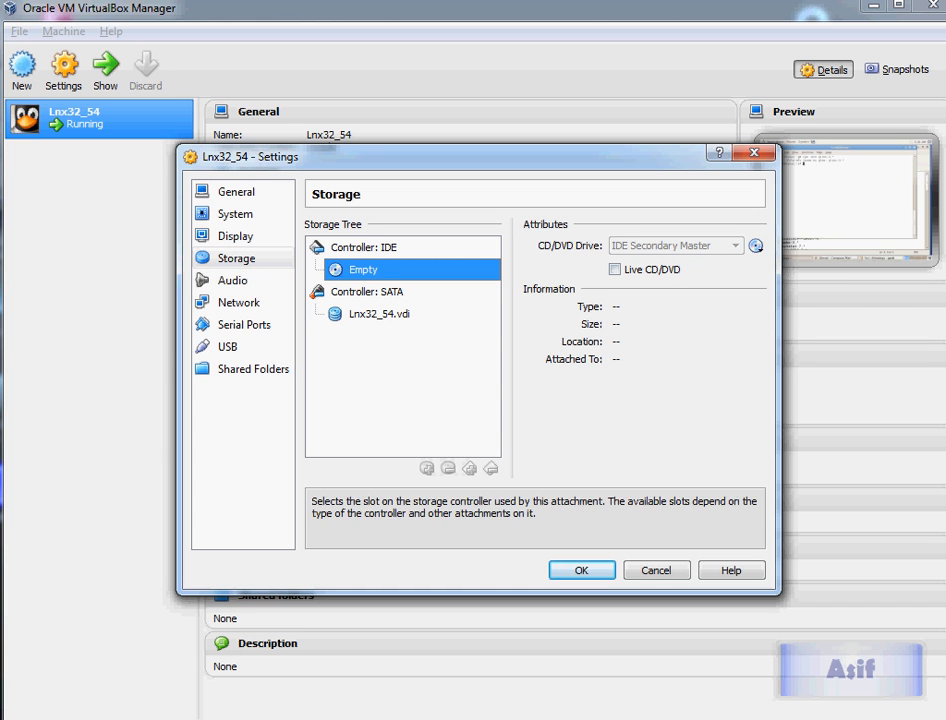
{"action": "left_click", "coordinate": [756, 246]}
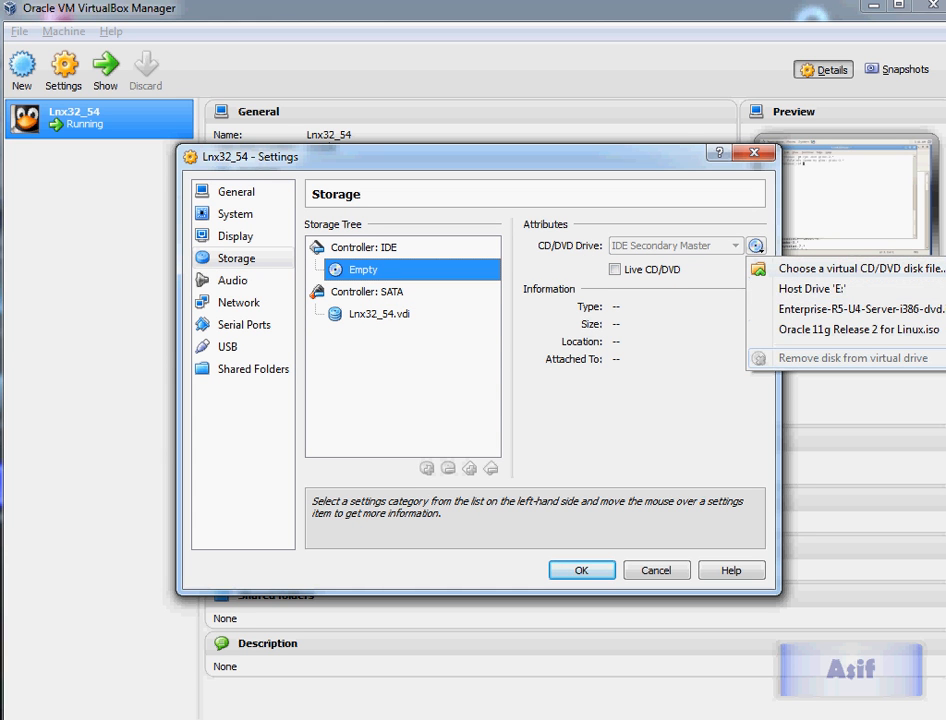
{"action": "left_click", "coordinate": [860, 268]}
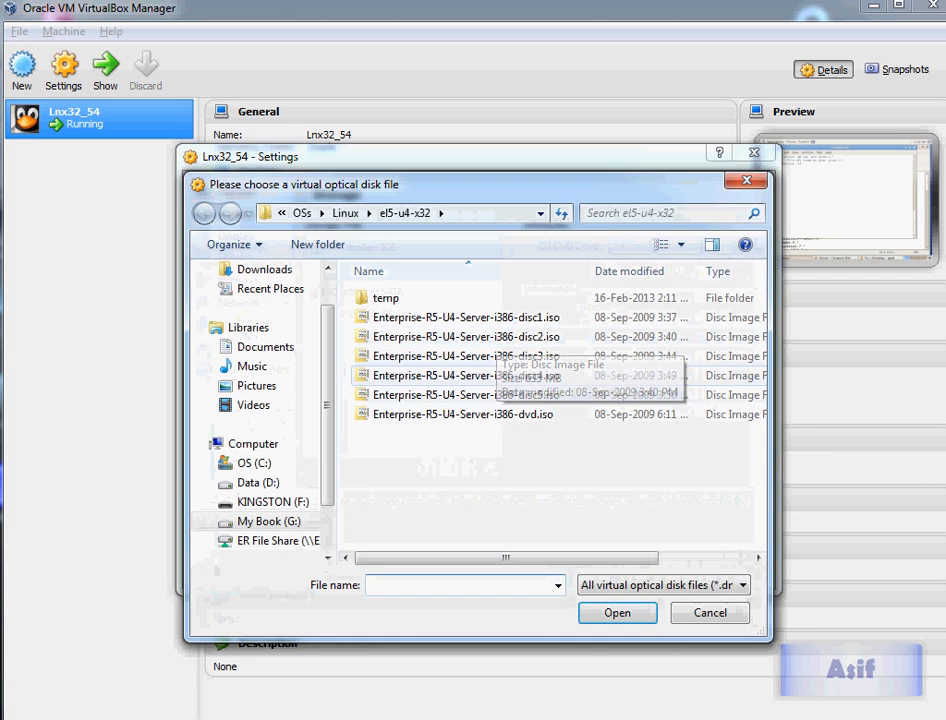
{"action": "left_click", "coordinate": [463, 414]}
{"action": "left_click", "coordinate": [617, 613]}
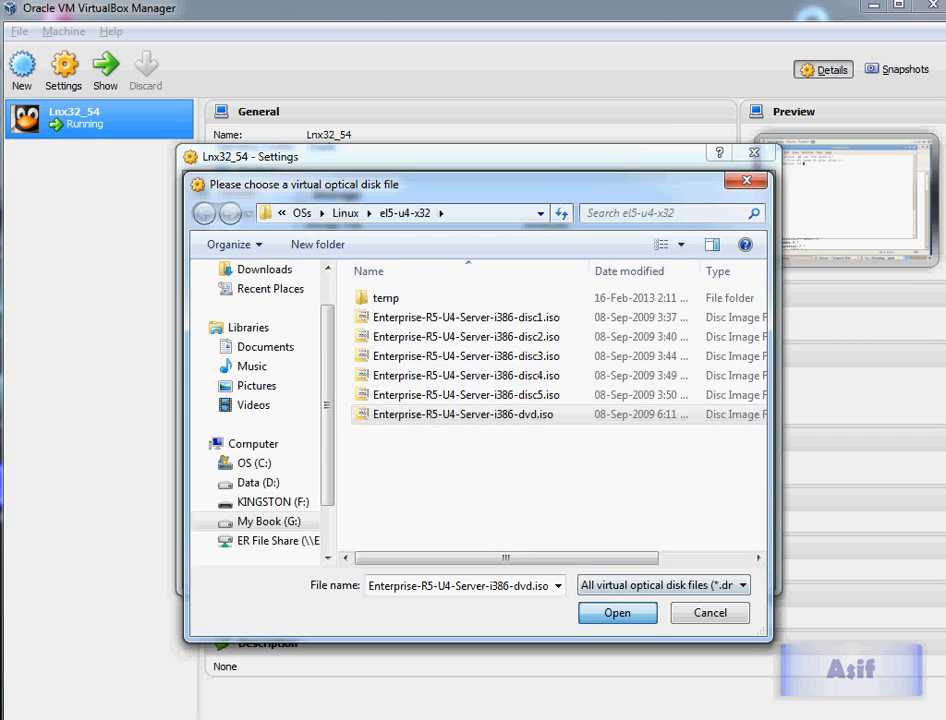
{"action": "left_click", "coordinate": [581, 570]}
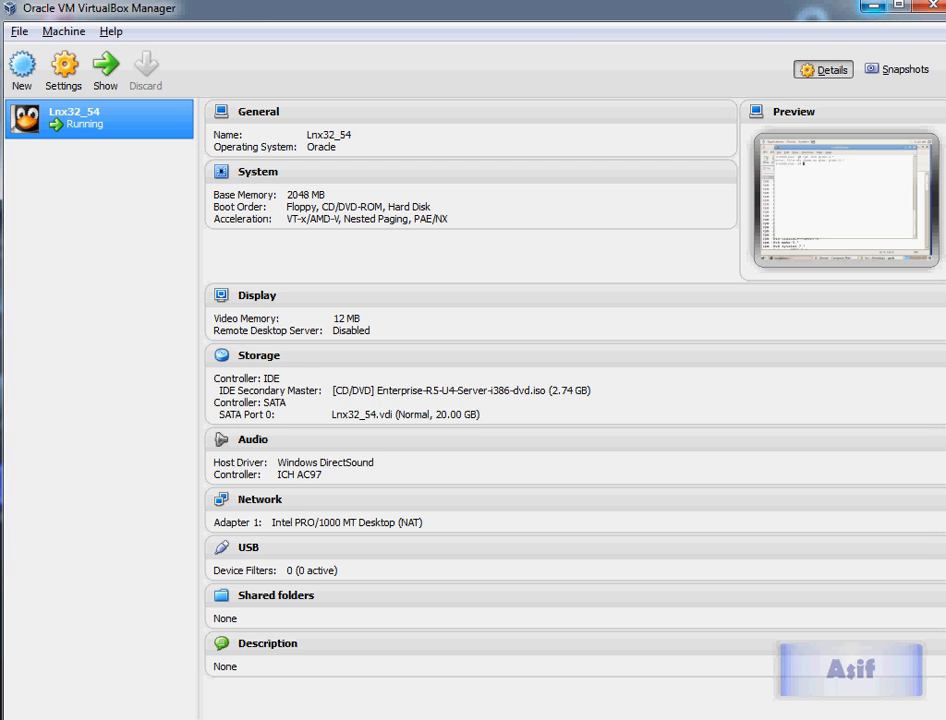
{"action": "key", "text": "alt+Tab"}
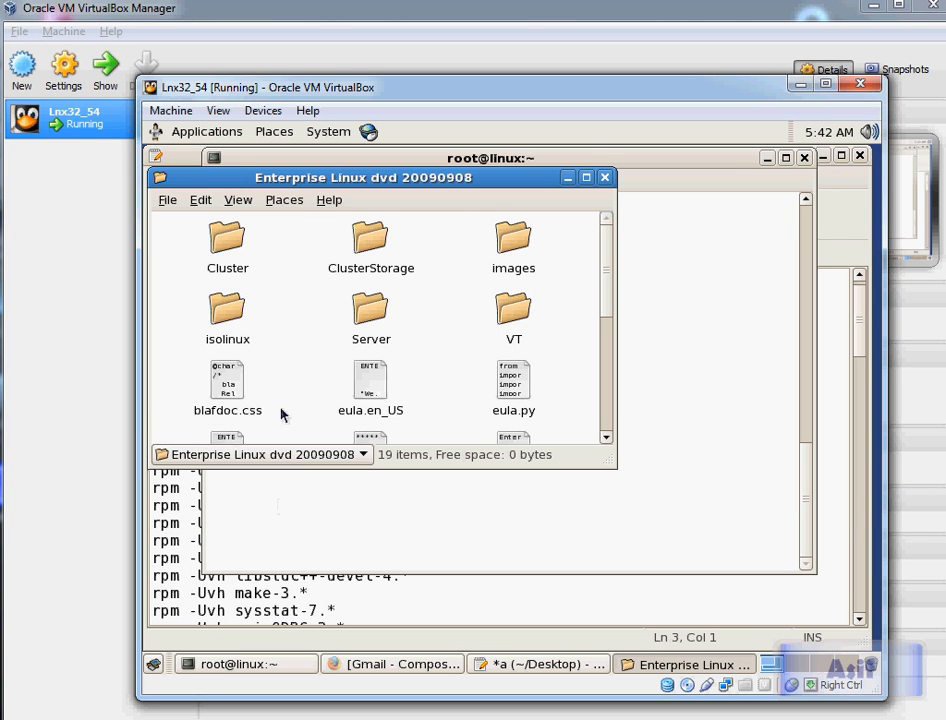
{"action": "left_click", "coordinate": [604, 177]}
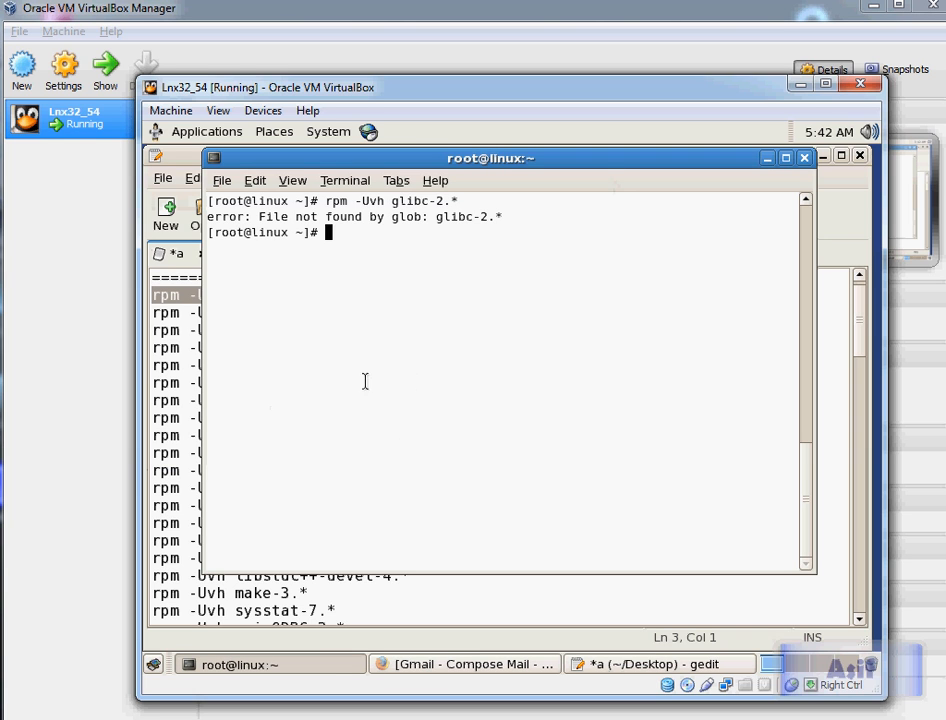
Step: Change the root terminal's directory to the mounted DVD's Server folder under /media, then clear the screen
{"action": "type", "text": "cd p"}
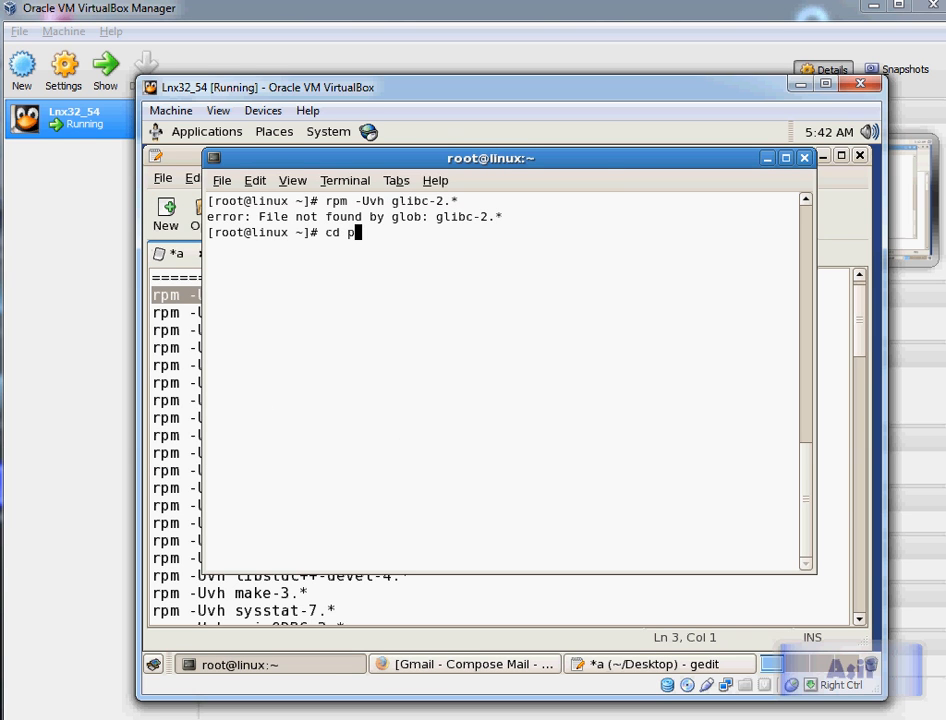
{"action": "key", "text": "BackSpace"}
{"action": "type", "text": "/media/"}
{"action": "key", "text": "Tab"}
{"action": "key", "text": "Tab"}
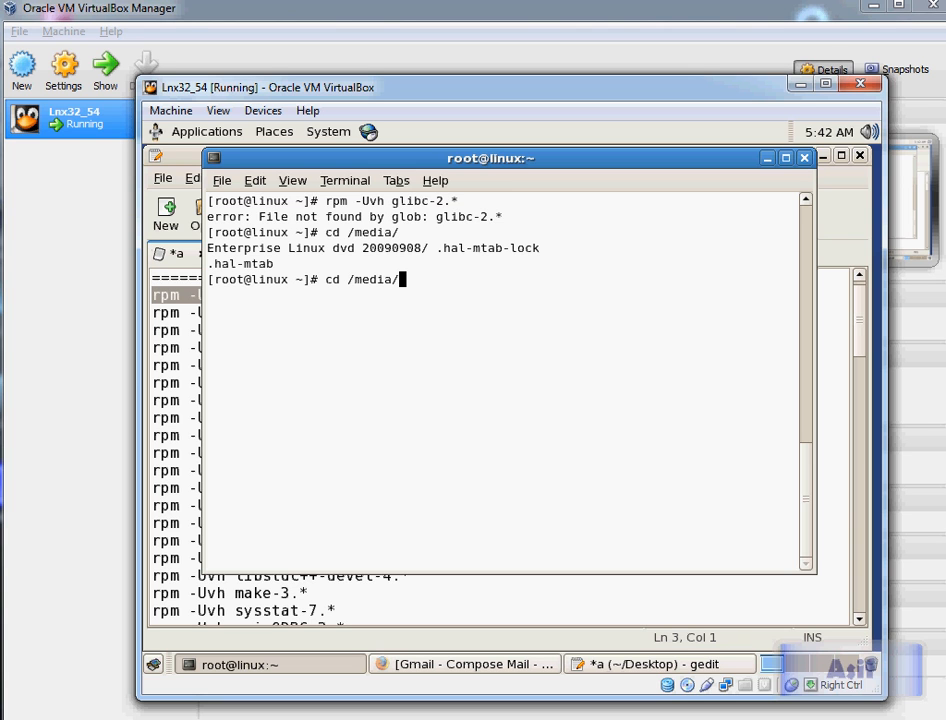
{"action": "type", "text": "E"}
{"action": "key", "text": "Tab"}
{"action": "type", "text": "Ser"}
{"action": "key", "text": "Tab"}
{"action": "key", "text": "Return"}
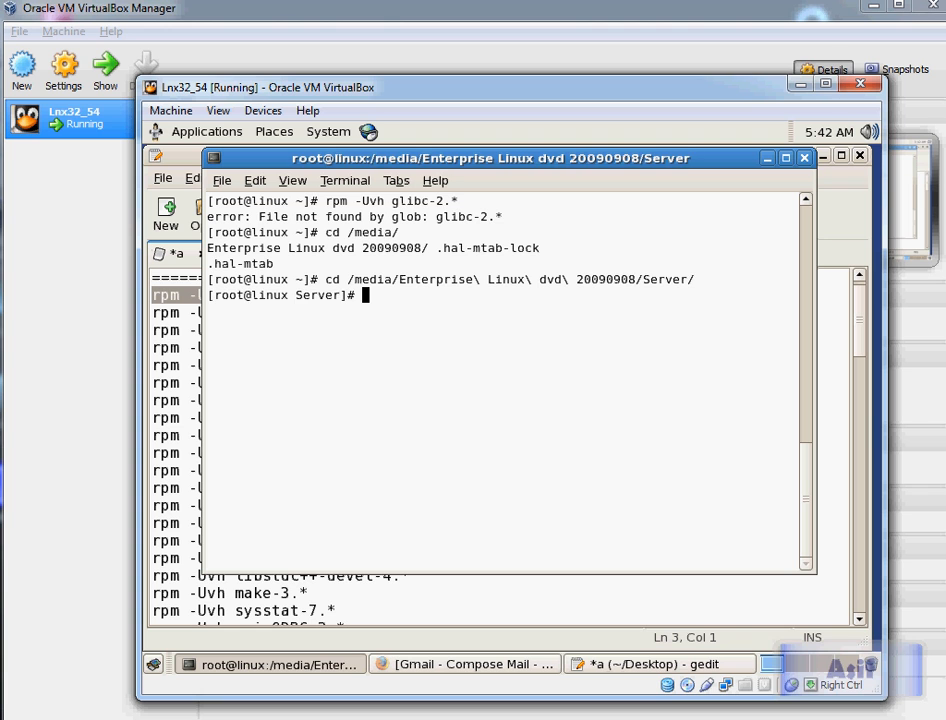
{"action": "type", "text": "clear"}
{"action": "key", "text": "Return"}
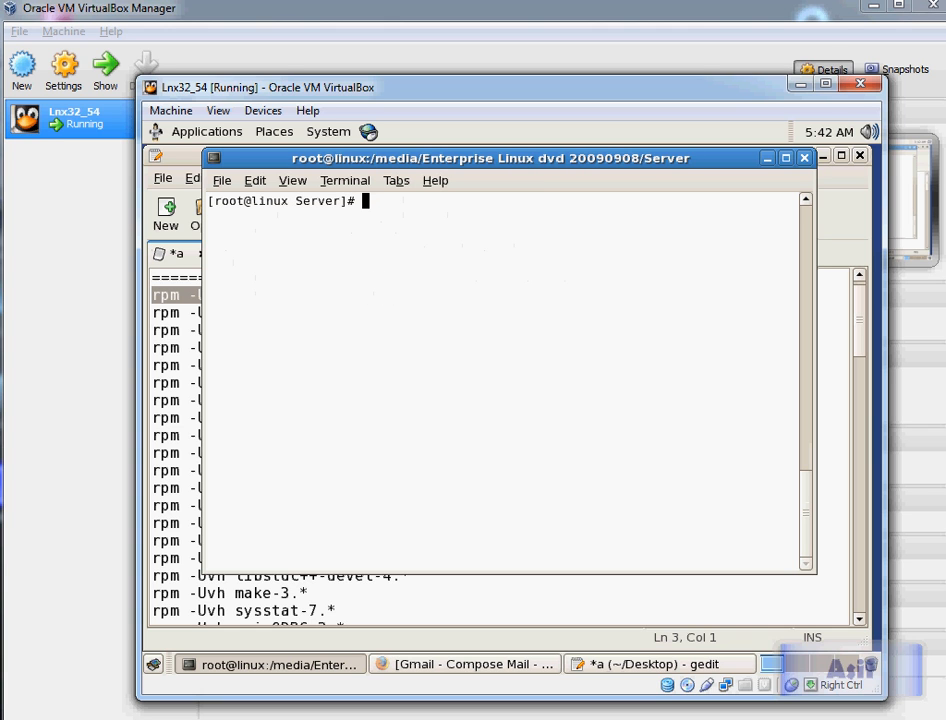
Step: List the Server folder's packages and clear the terminal
{"action": "type", "text": "ls"}
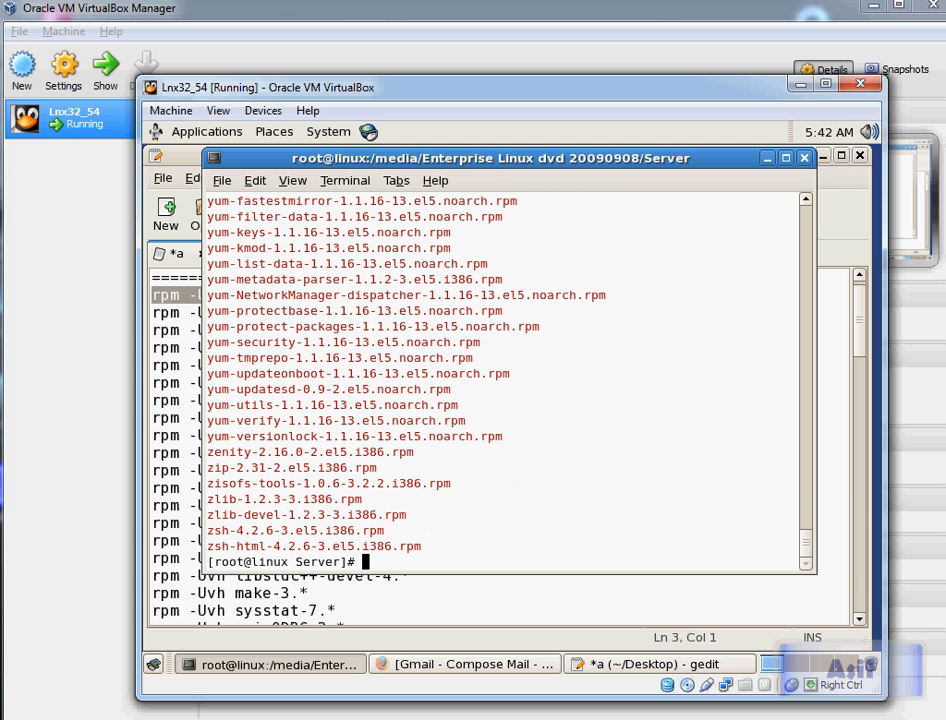
{"action": "type", "text": "clear"}
{"action": "key", "text": "Return"}
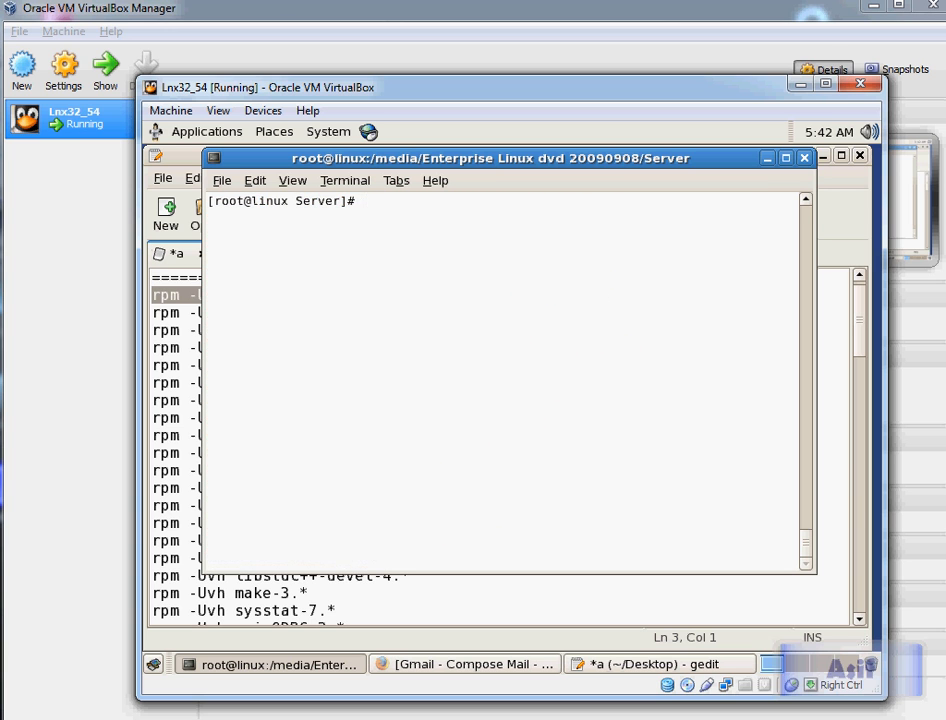
Step: Try to run the glibc-2.* command copied from the notes in the terminal
{"action": "left_click", "coordinate": [187, 310]}
{"action": "key", "text": "Left"}
{"action": "key", "text": "Left"}
{"action": "key", "text": "Left"}
{"action": "key", "text": "Left"}
{"action": "key", "text": "Left"}
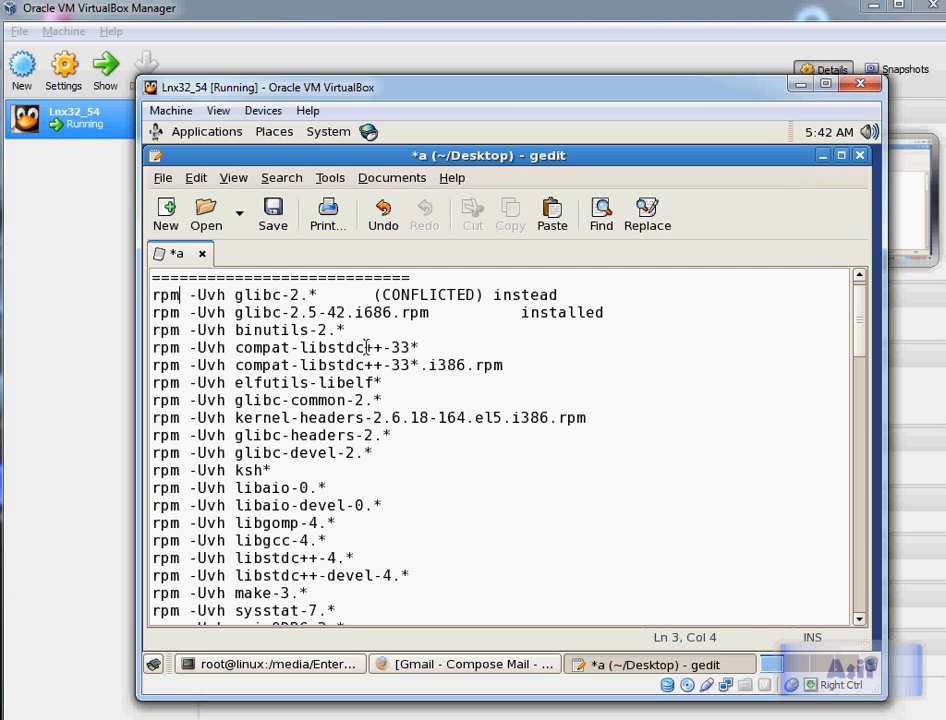
{"action": "key", "text": "shift+Right"}
{"action": "key", "text": "shift+Right"}
{"action": "key", "text": "shift+Right"}
{"action": "key", "text": "shift+Right"}
{"action": "key", "text": "shift+Right"}
{"action": "key", "text": "shift+Right"}
{"action": "key", "text": "shift+Right"}
{"action": "key", "text": "shift+Right"}
{"action": "key", "text": "shift+Right"}
{"action": "key", "text": "shift+Right"}
{"action": "key", "text": "shift+Right"}
{"action": "key", "text": "shift+Right"}
{"action": "key", "text": "shift+Right"}
{"action": "key", "text": "shift+Right"}
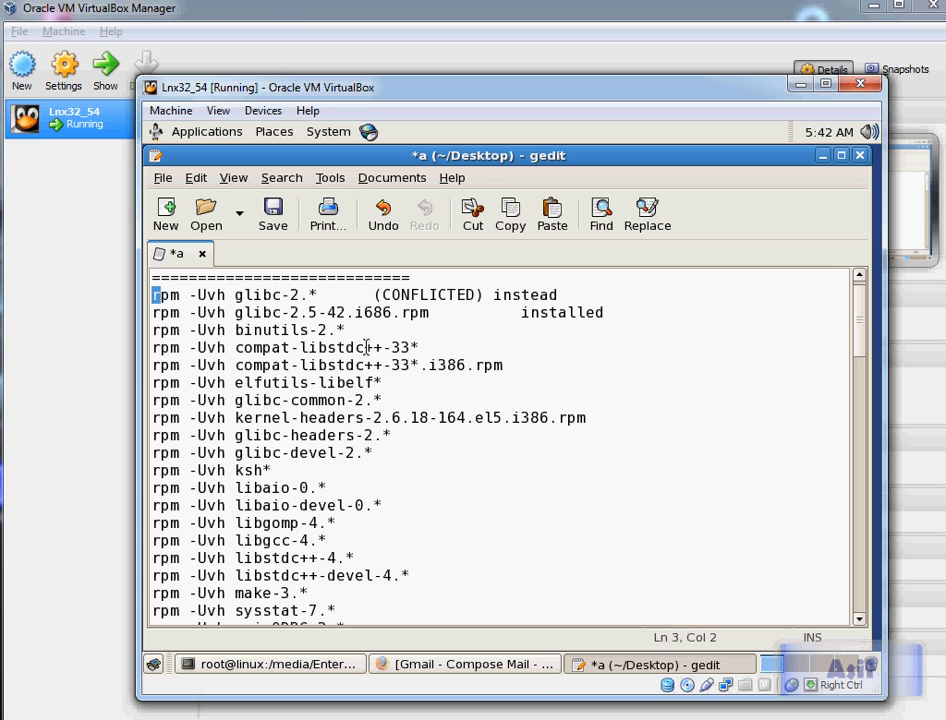
{"action": "key", "text": "shift+Right"}
{"action": "key", "text": "shift+Right"}
{"action": "key", "text": "shift+Right"}
{"action": "key", "text": "shift+Right"}
{"action": "key", "text": "ctrl+c"}
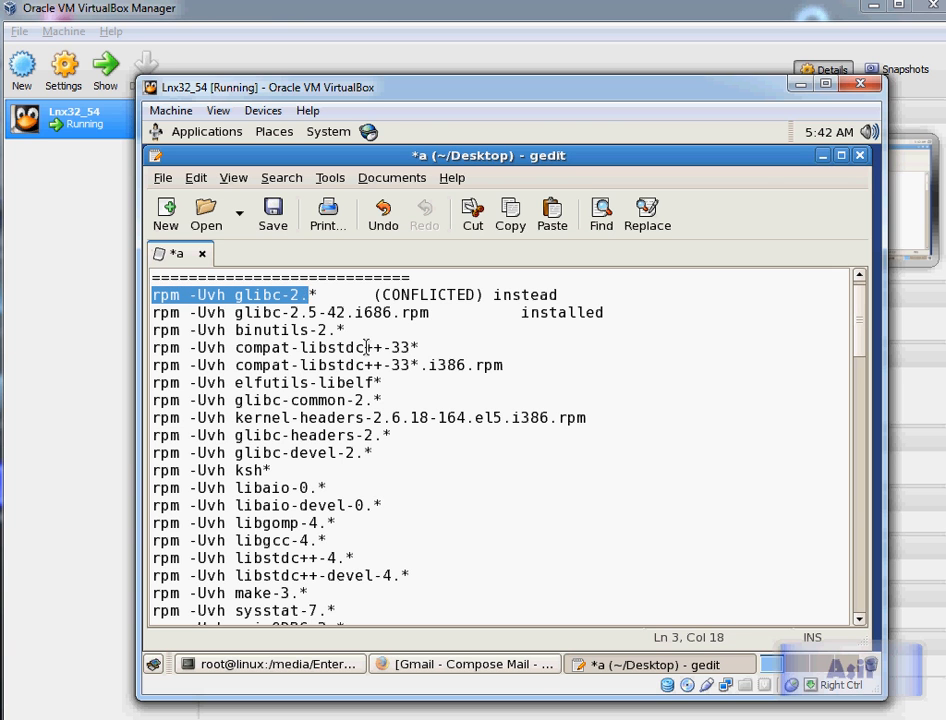
{"action": "key", "text": "alt+Tab"}
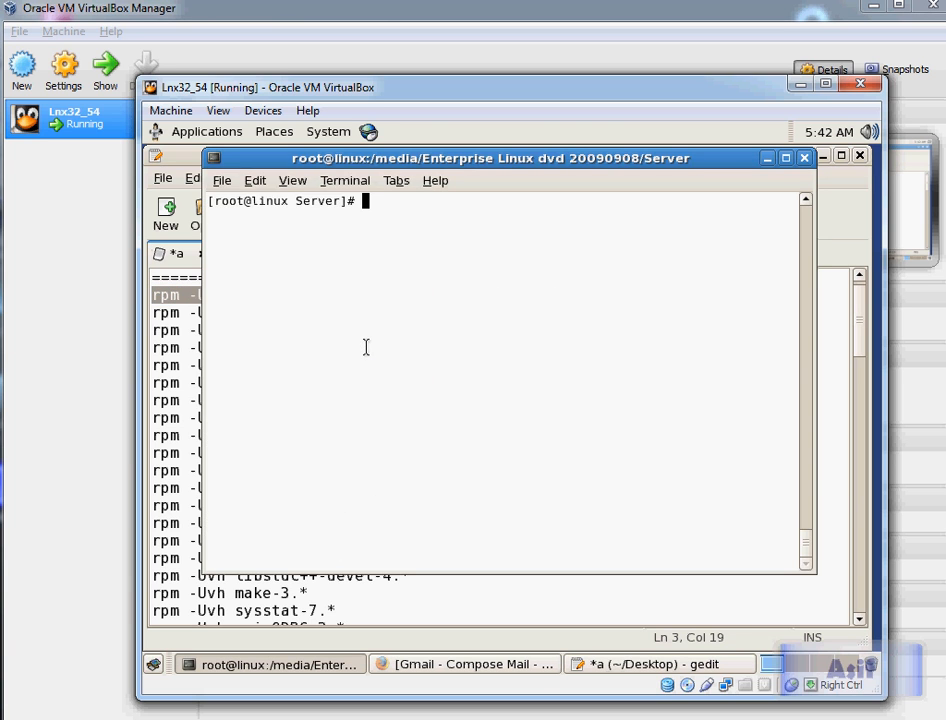
{"action": "key", "text": "alt+space"}
{"action": "key", "text": "Escape"}
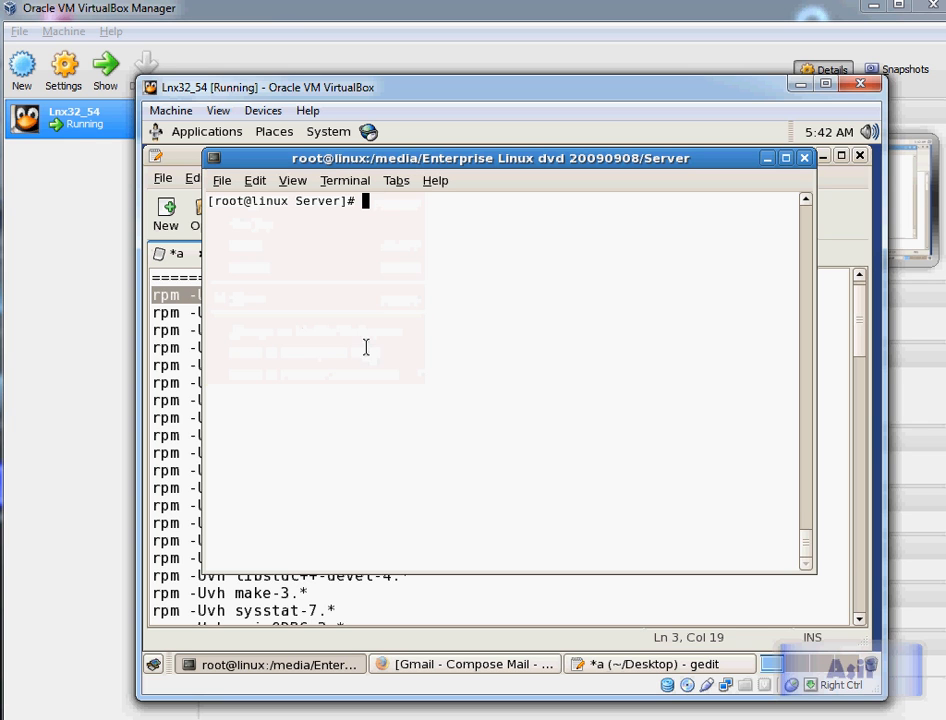
{"action": "key", "text": "ctrl+shift+v"}
{"action": "key", "text": "Return"}
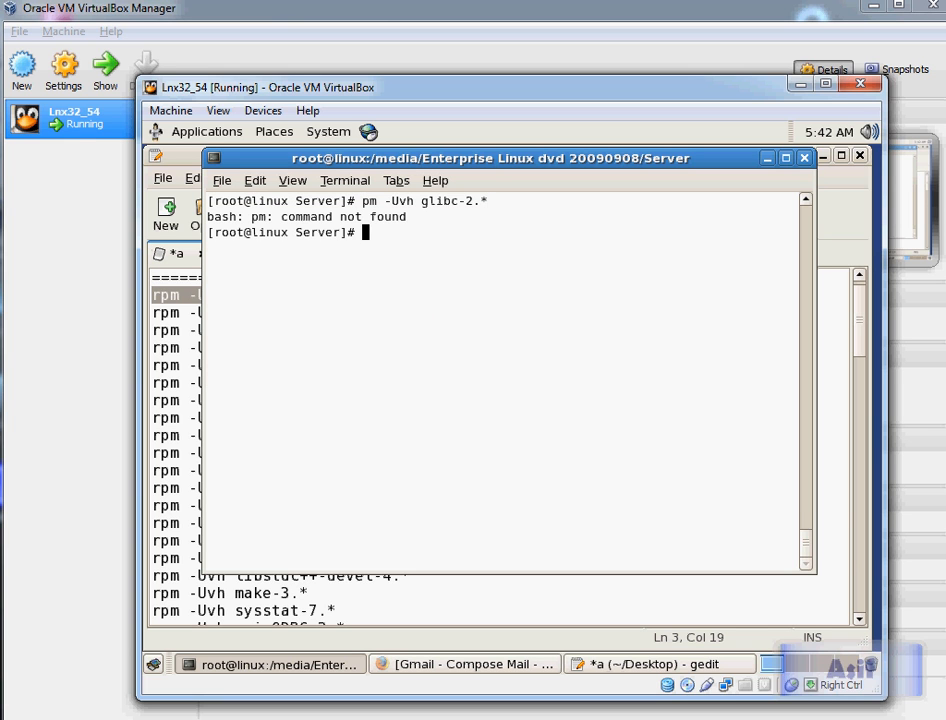
Step: Run rpm -Uvh glibc-2.* from the Server folder
{"action": "type", "text": "rpm -Uvh glibc-2.*"}
{"action": "key", "text": "Return"}
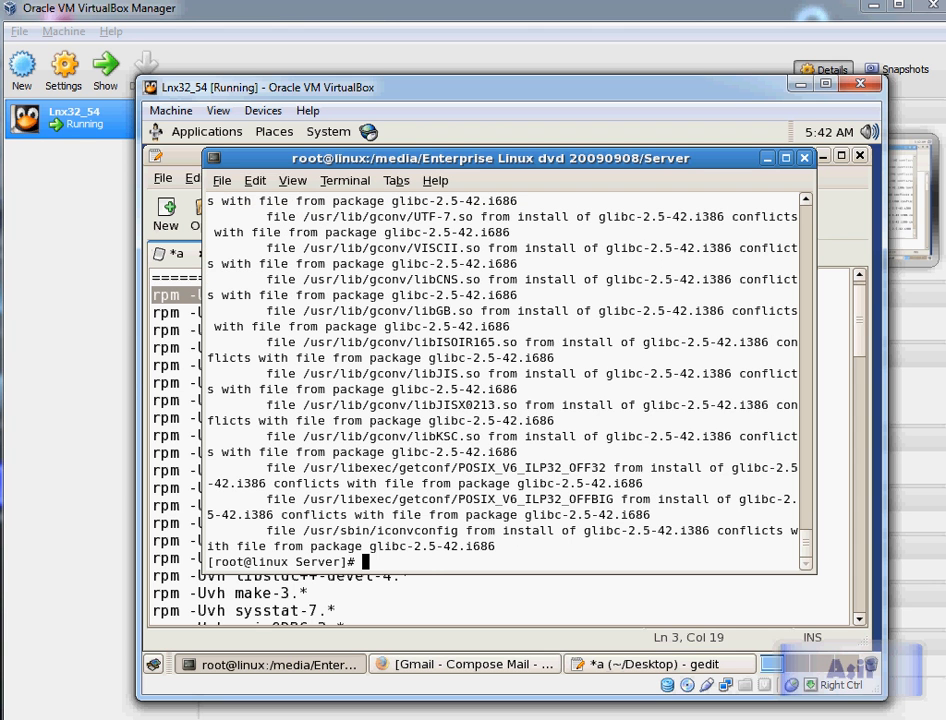
Step: Insert a blank line above the binutils-2.* command in the notes
{"action": "key", "text": "alt+Tab"}
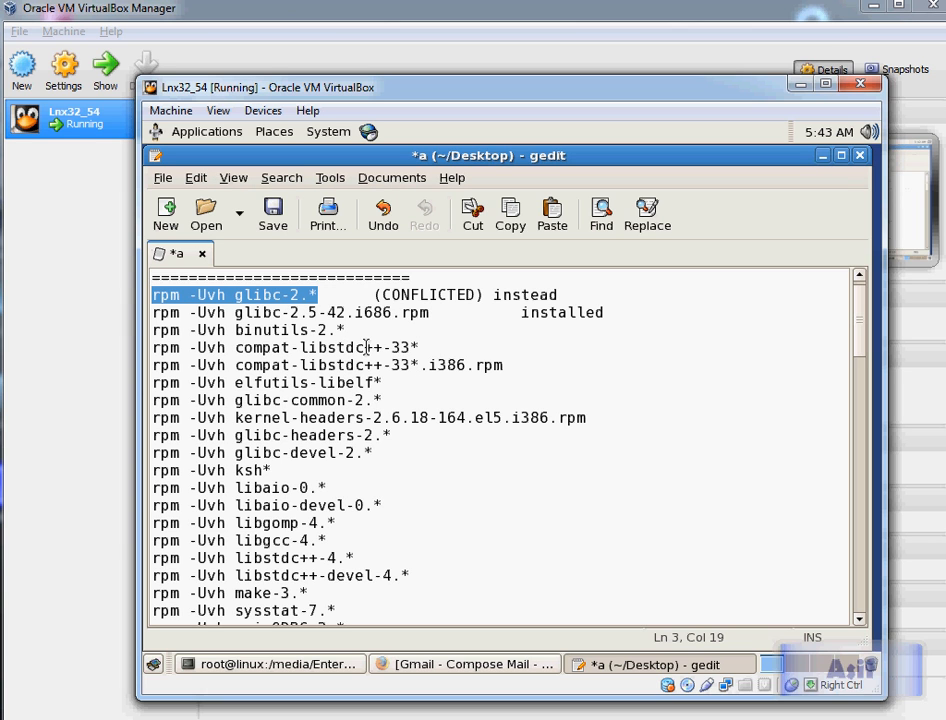
{"action": "key", "text": "Down"}
{"action": "key", "text": "Home"}
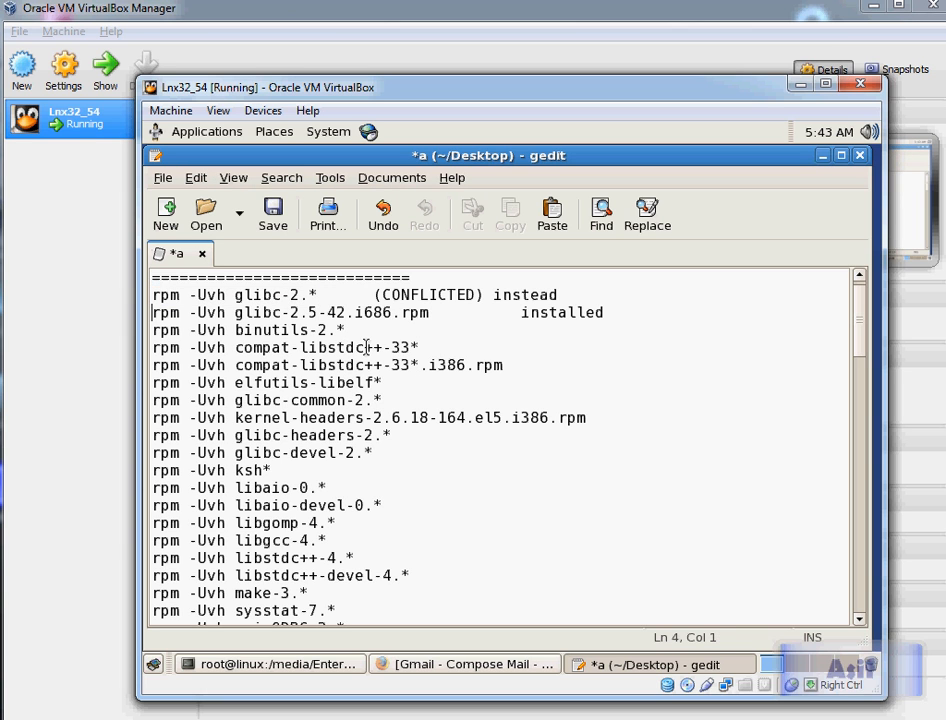
{"action": "key", "text": "shift+End"}
{"action": "key", "text": "Down"}
{"action": "key", "text": "Down"}
{"action": "key", "text": "Home"}
{"action": "key", "text": "Return"}
{"action": "key", "text": "shift+End"}
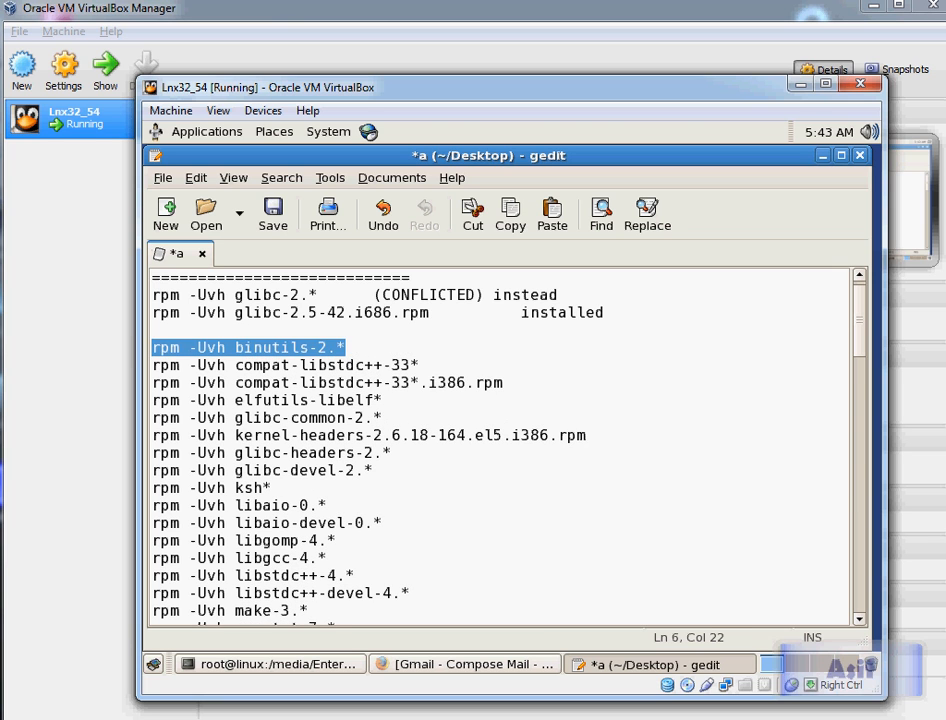
Step: Copy the glibc-2.5-42.i686.rpm command from the notes and run it in the cleared terminal
{"action": "key", "text": "Up"}
{"action": "key", "text": "Up"}
{"action": "key", "text": "Up"}
{"action": "key", "text": "Down"}
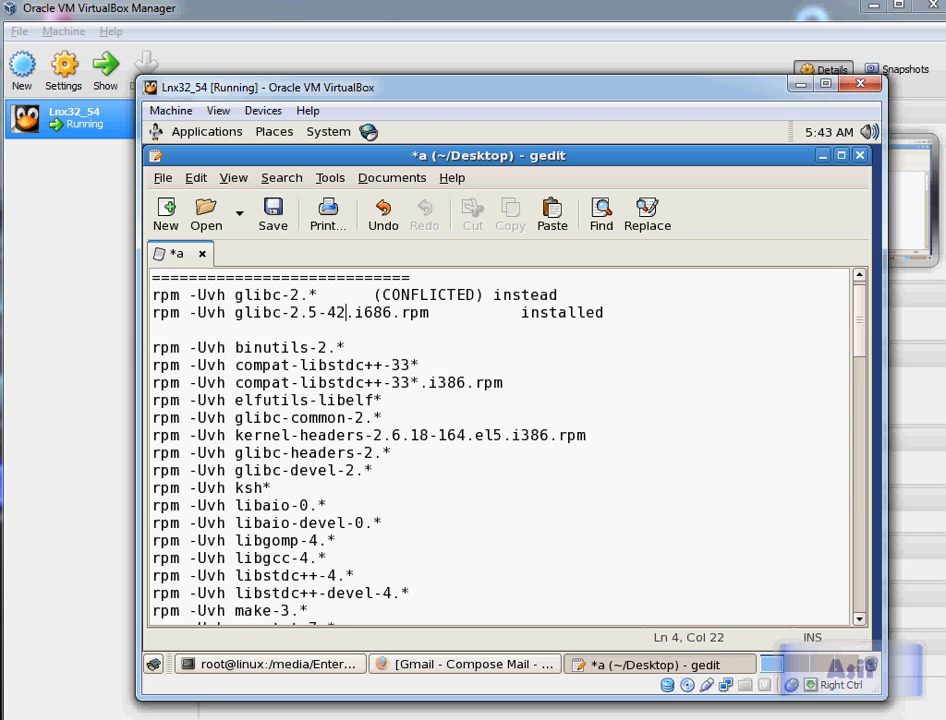
{"action": "key", "text": "Home"}
{"action": "key", "text": "shift+Right"}
{"action": "key", "text": "shift+Right"}
{"action": "key", "text": "shift+Right"}
{"action": "key", "text": "shift+Right"}
{"action": "key", "text": "shift+Right"}
{"action": "key", "text": "shift+Right"}
{"action": "key", "text": "shift+Right"}
{"action": "key", "text": "shift+Right"}
{"action": "key", "text": "shift+Right"}
{"action": "key", "text": "shift+Right"}
{"action": "key", "text": "shift+Right"}
{"action": "key", "text": "shift+Right"}
{"action": "key", "text": "shift+Right"}
{"action": "key", "text": "shift+Right"}
{"action": "key", "text": "shift+Right"}
{"action": "key", "text": "shift+Right"}
{"action": "key", "text": "shift+Right"}
{"action": "key", "text": "shift+Right"}
{"action": "key", "text": "shift+Right"}
{"action": "key", "text": "shift+Right"}
{"action": "key", "text": "shift+Right"}
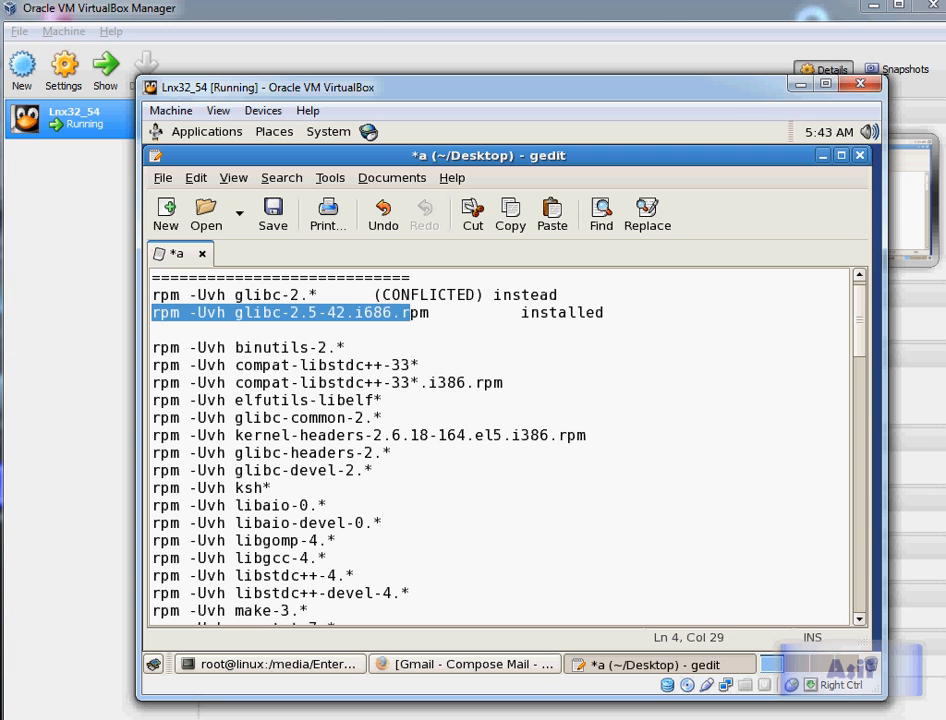
{"action": "key", "text": "shift+Right"}
{"action": "key", "text": "ctrl+c"}
{"action": "key", "text": "alt+Tab"}
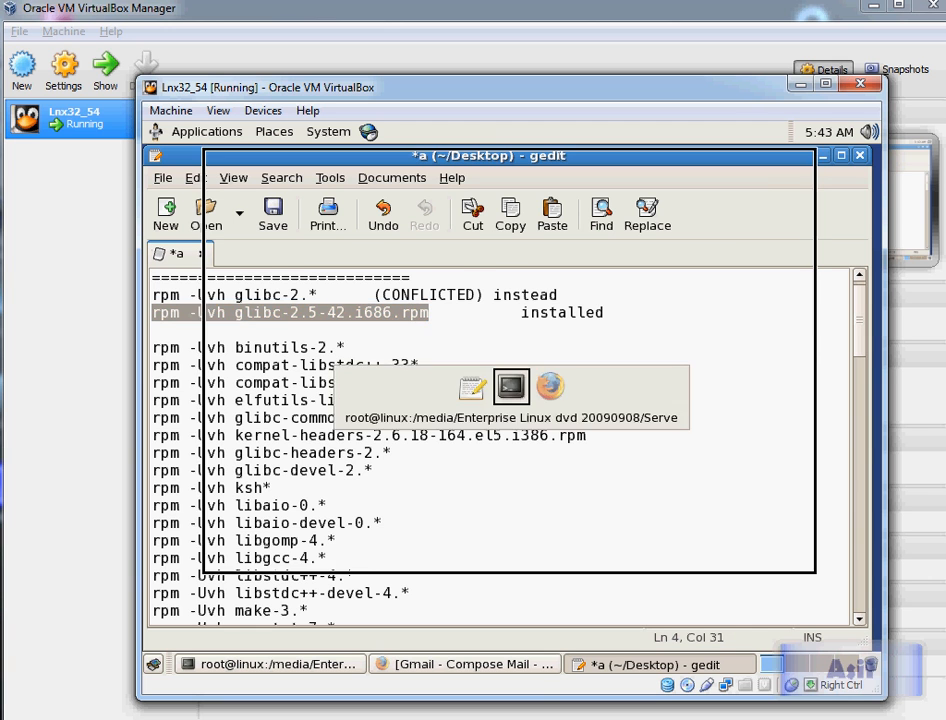
{"action": "type", "text": "clear"}
{"action": "key", "text": "Return"}
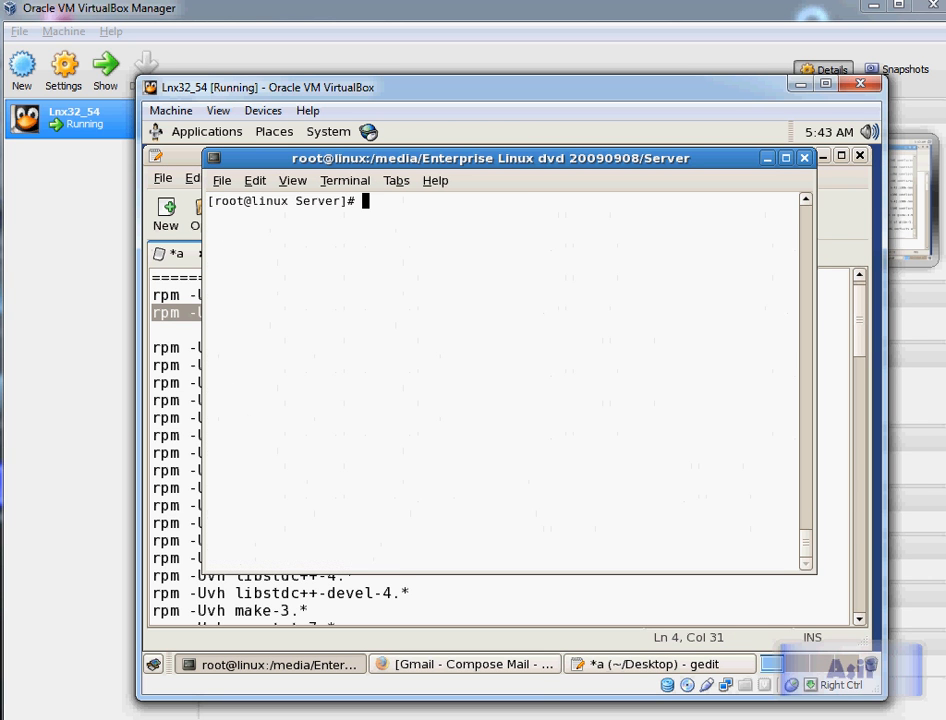
{"action": "key", "text": "ctrl+shift+v"}
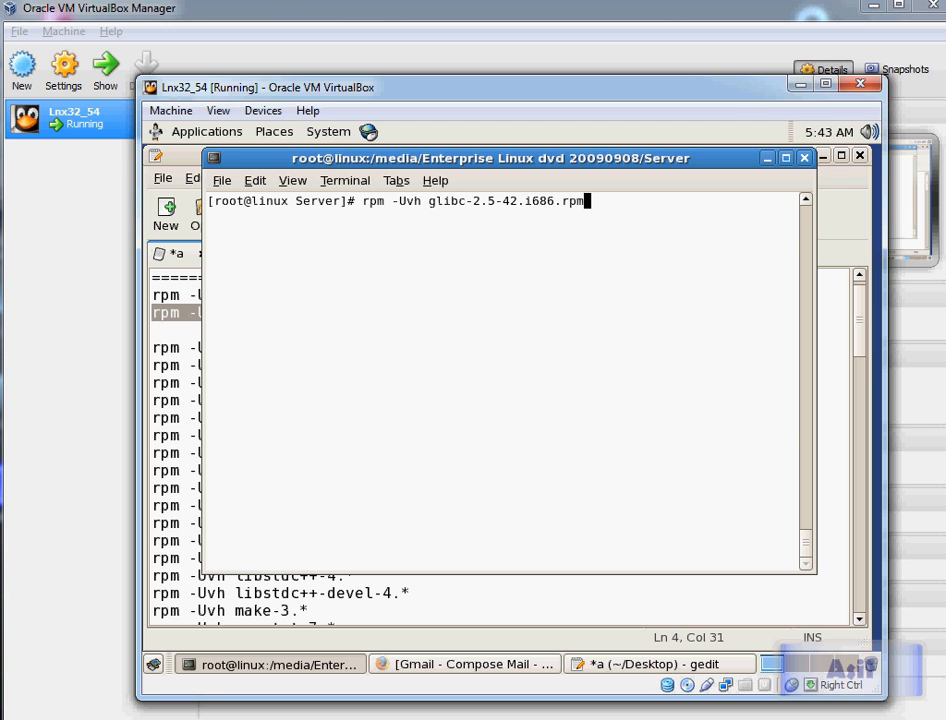
{"action": "key", "text": "Return"}
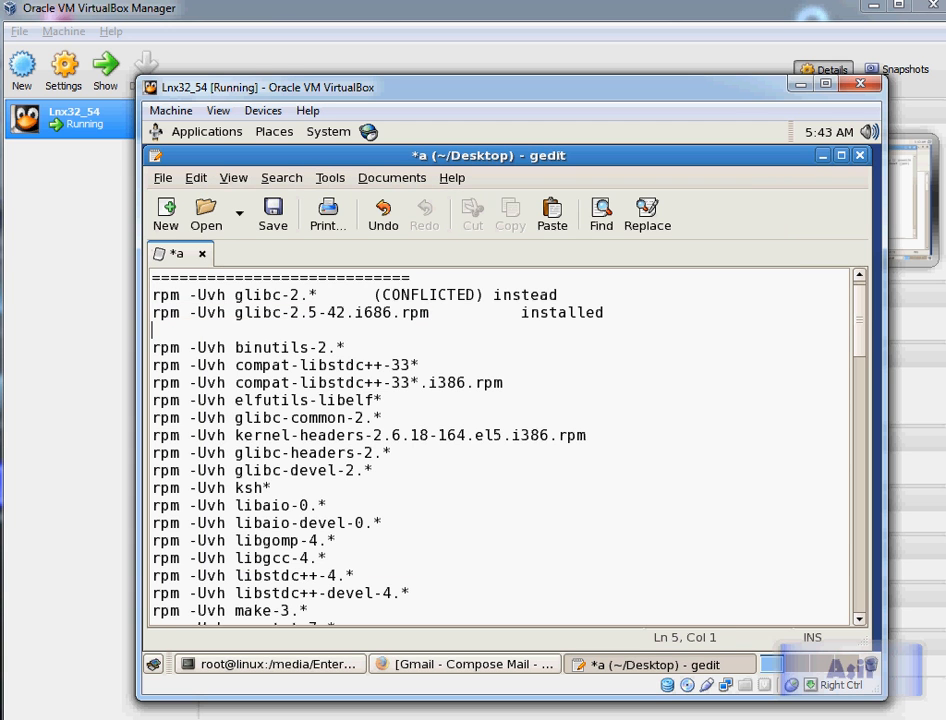
Step: Copy the binutils-2.* command from the notes and run it in the terminal
{"action": "left_click", "coordinate": [346, 347]}
{"action": "key", "text": "Home"}
{"action": "key", "text": "shift+End"}
{"action": "key", "text": "ctrl+c"}
{"action": "key", "text": "alt+Tab"}
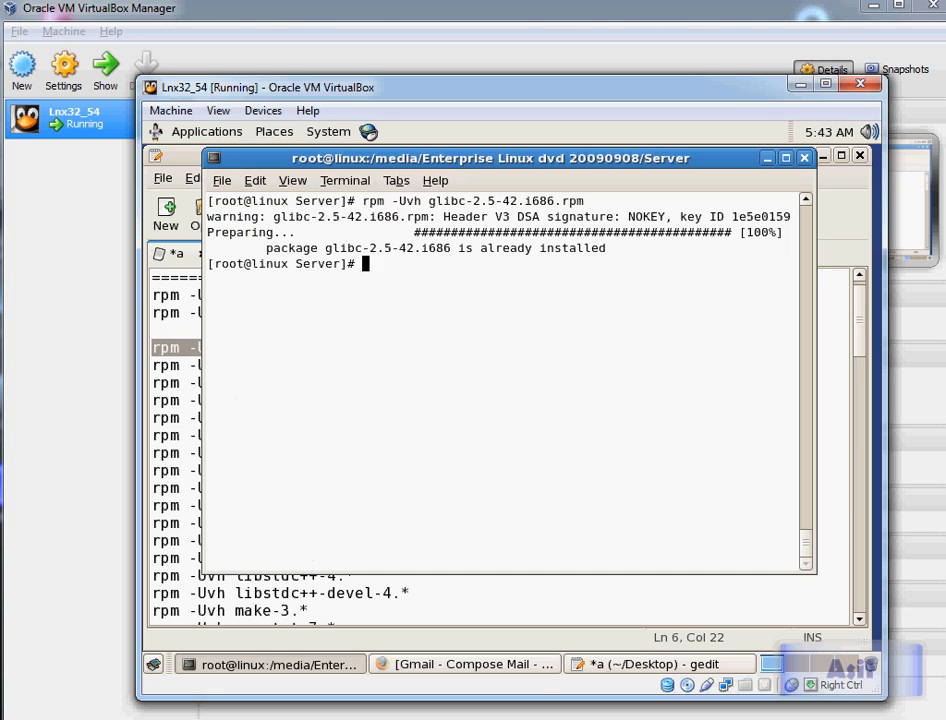
{"action": "key", "text": "alt+space"}
{"action": "key", "text": "Escape"}
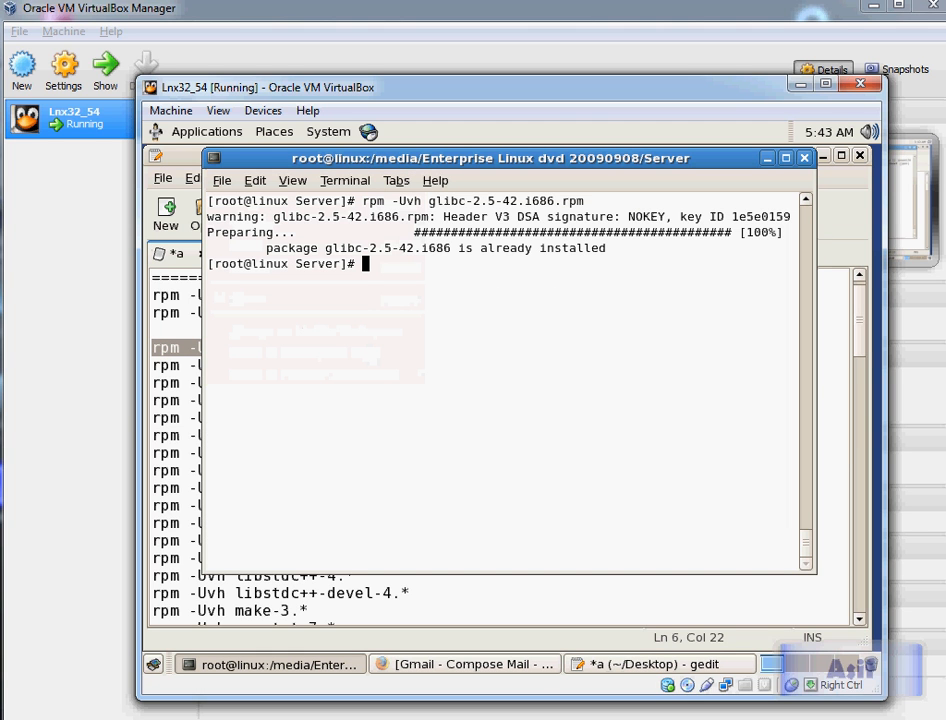
{"action": "key", "text": "ctrl+shift+v"}
{"action": "key", "text": "Return"}
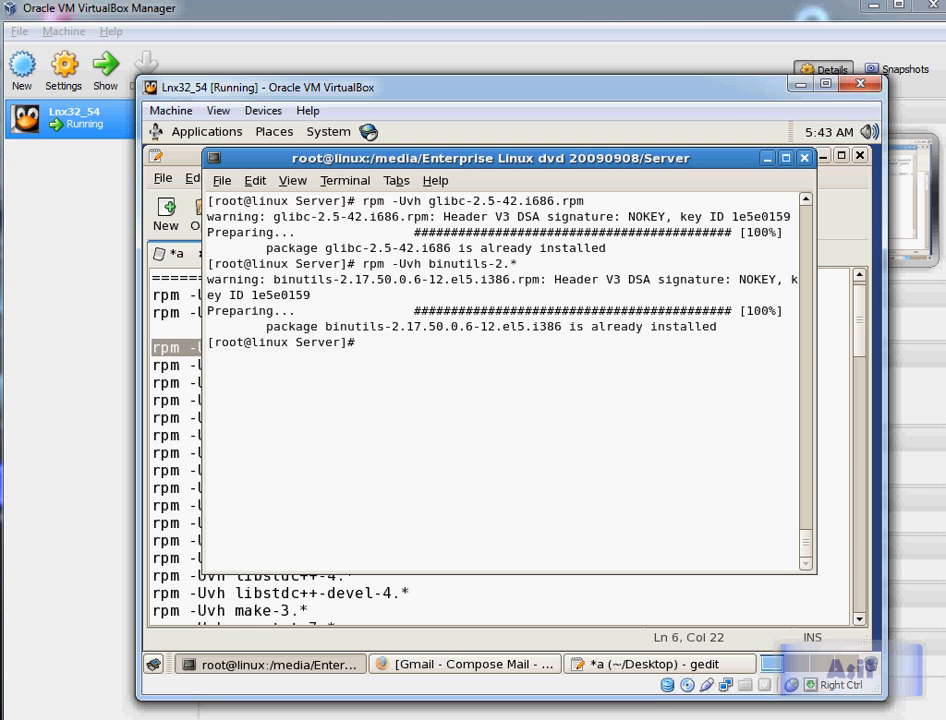
Step: Copy the commands from compat-libstdc++-33* through gcc-c++-4.* and run them together in the cleared terminal
{"action": "key", "text": "alt+Tab"}
{"action": "key", "text": "Down"}
{"action": "key", "text": "Home"}
{"action": "key", "text": "shift+Down"}
{"action": "key", "text": "shift+Down"}
{"action": "key", "text": "shift+Down"}
{"action": "key", "text": "shift+Down"}
{"action": "key", "text": "ctrl+c"}
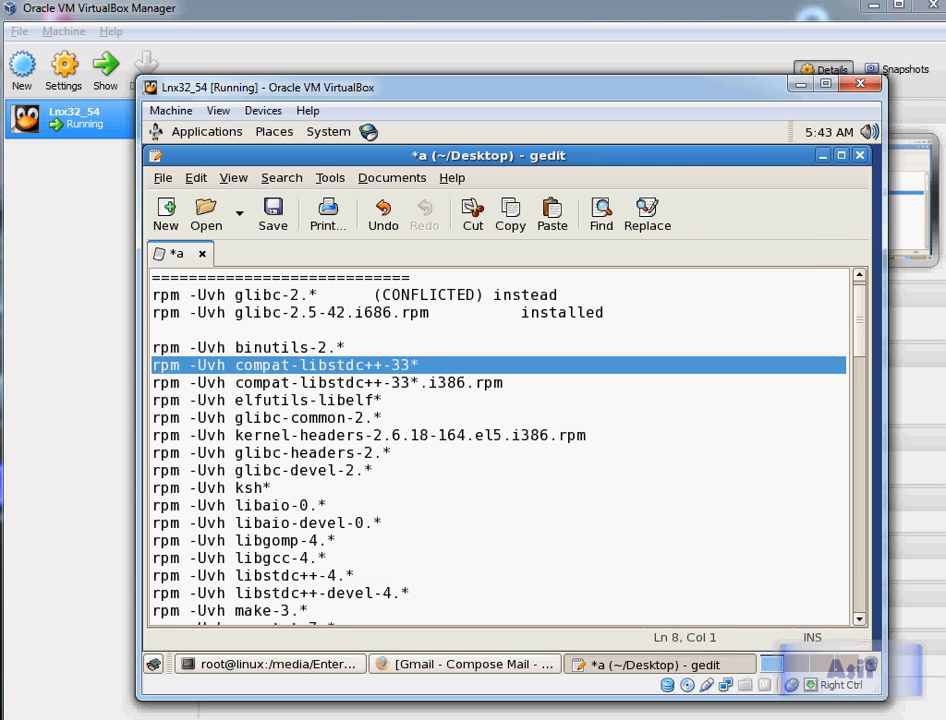
{"action": "key", "text": "shift+Down"}
{"action": "key", "text": "shift+Down"}
{"action": "key", "text": "shift+Down"}
{"action": "key", "text": "shift+Down"}
{"action": "key", "text": "shift+Down"}
{"action": "key", "text": "shift+Down"}
{"action": "key", "text": "shift+Down"}
{"action": "key", "text": "shift+Down"}
{"action": "key", "text": "shift+Down"}
{"action": "key", "text": "shift+Down"}
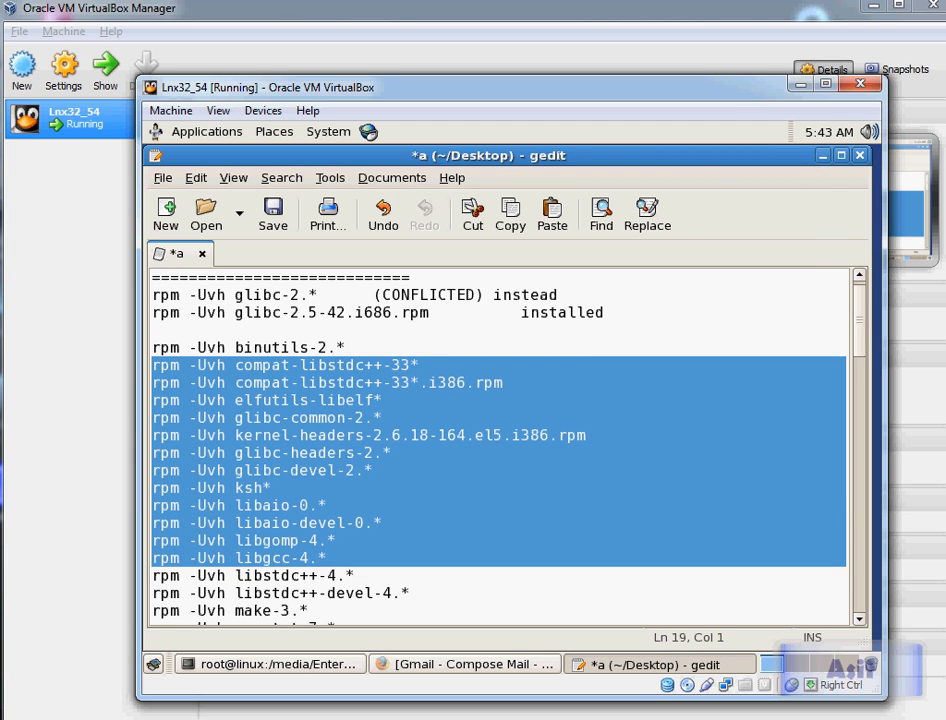
{"action": "key", "text": "shift+Down"}
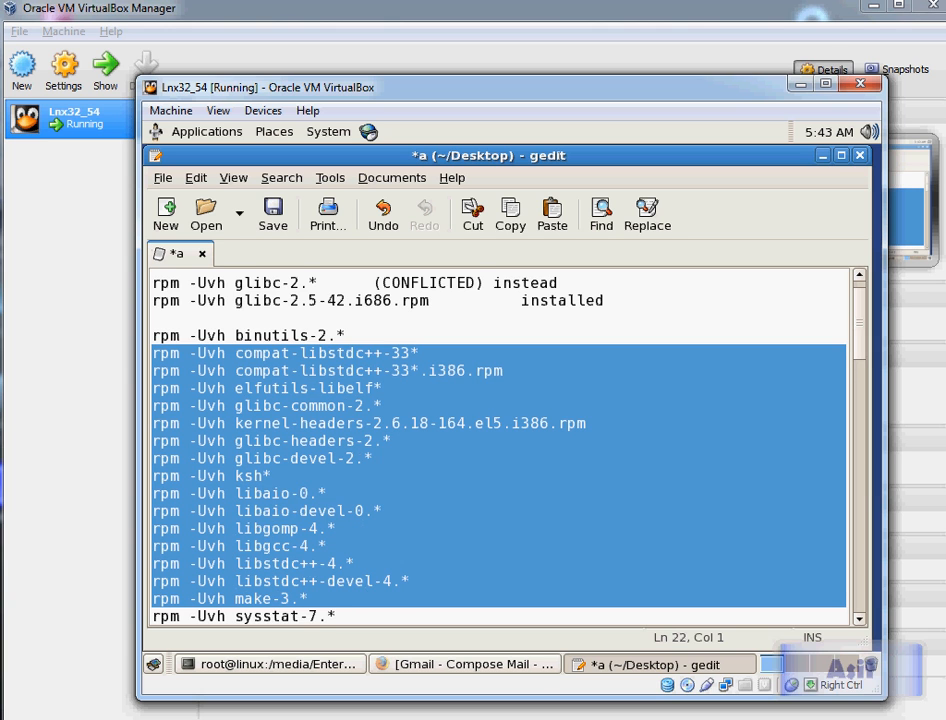
{"action": "key", "text": "shift+Down"}
{"action": "key", "text": "shift+Down"}
{"action": "key", "text": "shift+Down"}
{"action": "key", "text": "shift+Down"}
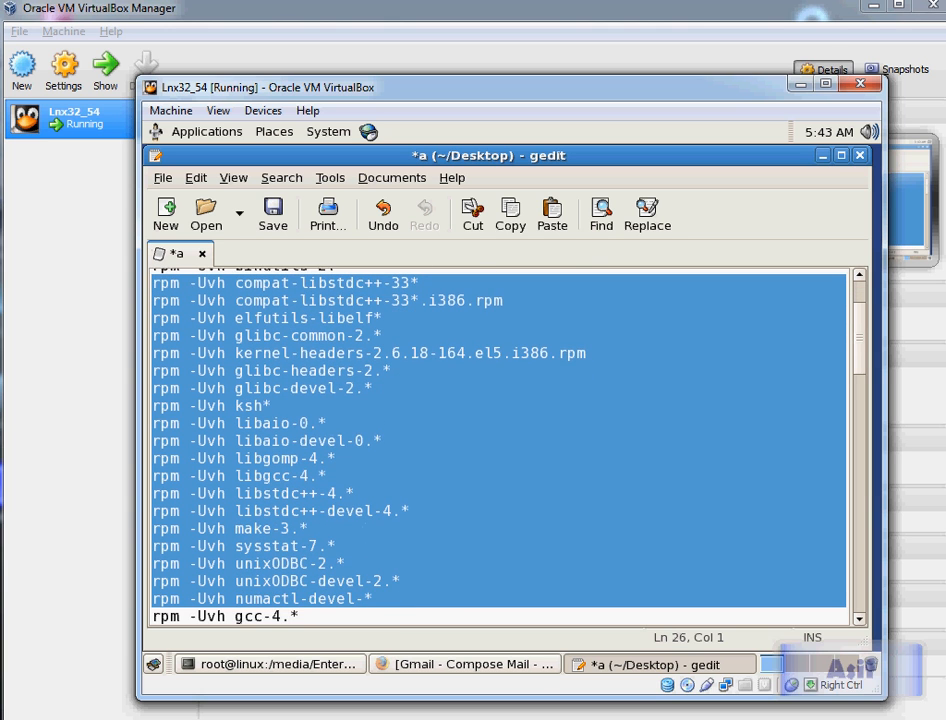
{"action": "key", "text": "shift+Down"}
{"action": "key", "text": "shift+Down"}
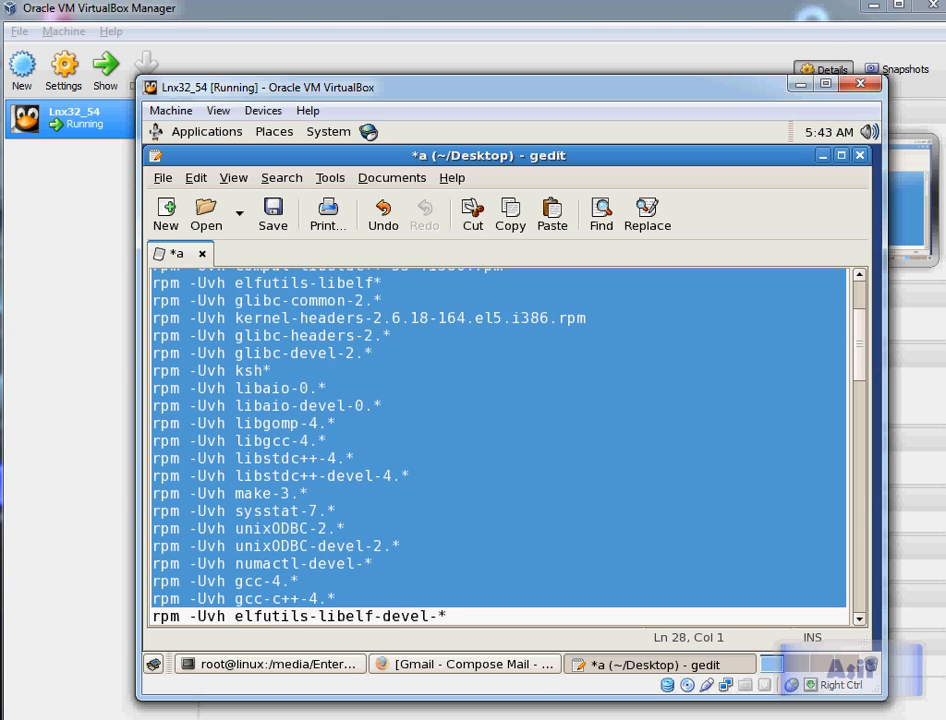
{"action": "key", "text": "alt+Tab"}
{"action": "type", "text": "clear"}
{"action": "key", "text": "Return"}
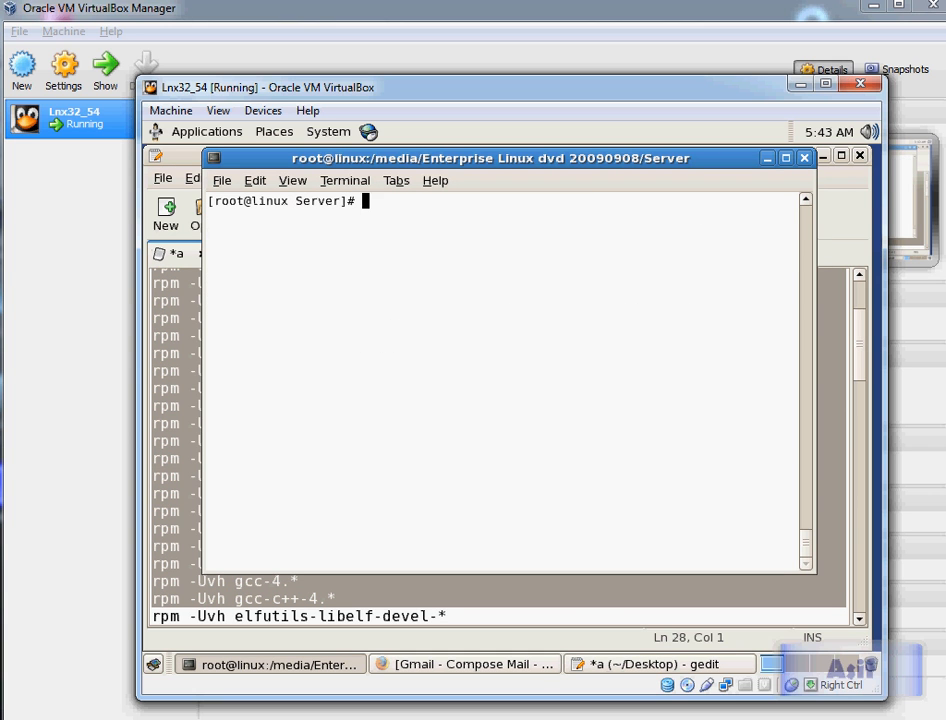
{"action": "key", "text": "ctrl+shift+v"}
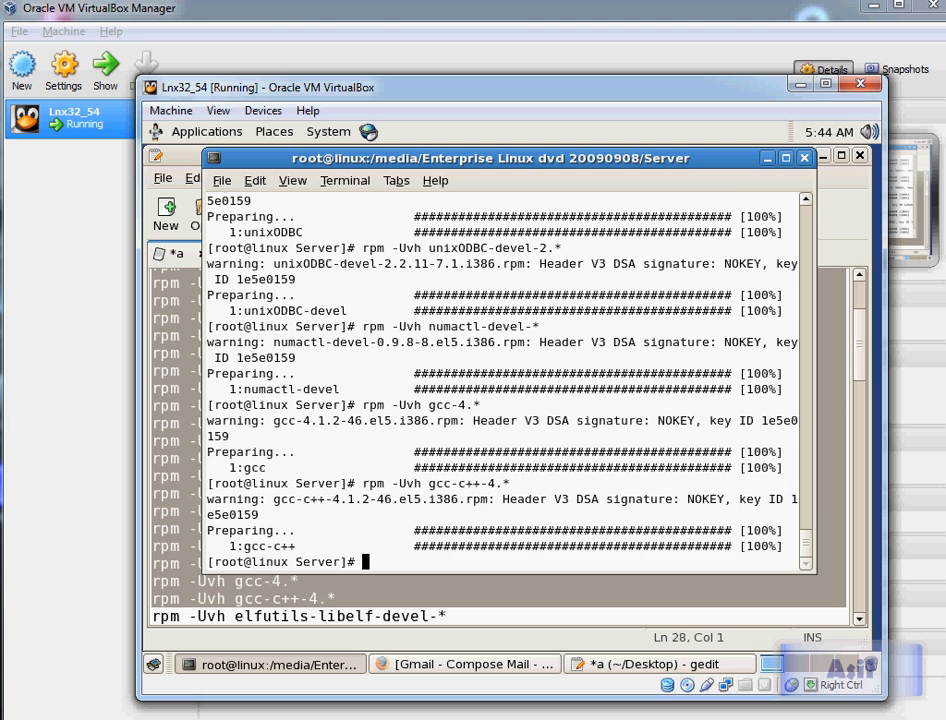
Step: Copy the elfutils-libelf-devel-* command from the notes and run it in the terminal
{"action": "key", "text": "alt+Tab"}
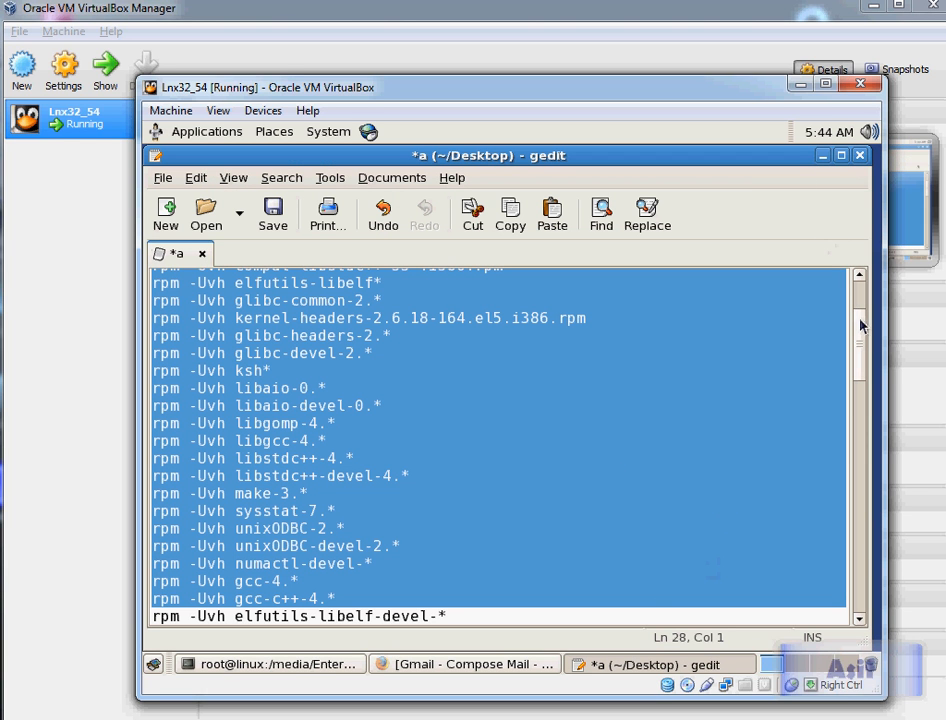
{"action": "scroll", "coordinate": [859, 321], "scroll_direction": "down", "scroll_amount": 3}
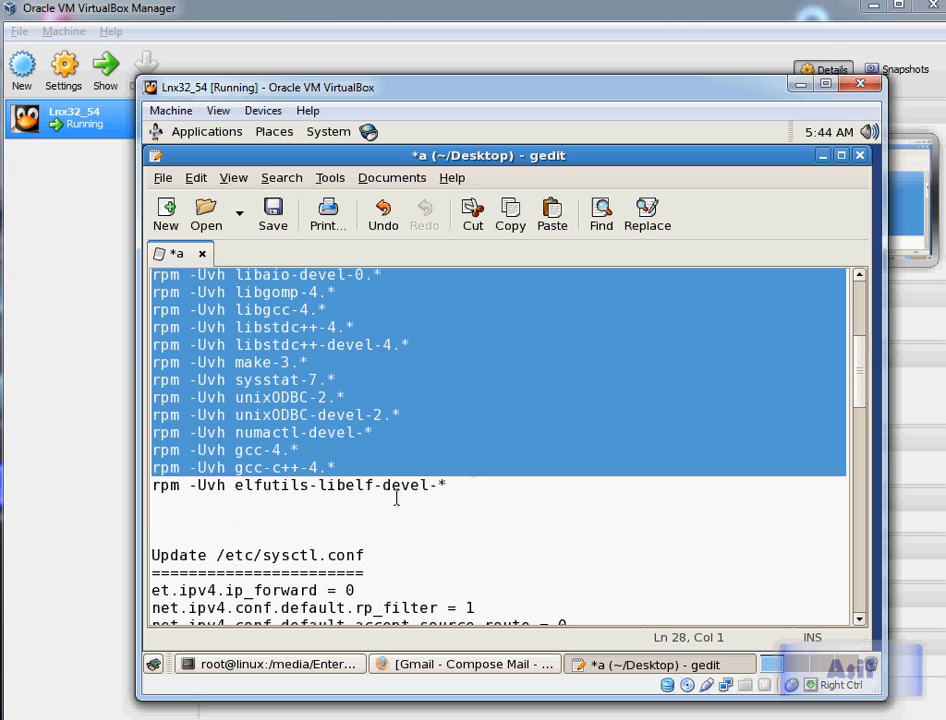
{"action": "left_click", "coordinate": [452, 487]}
{"action": "key", "text": "shift+Home"}
{"action": "key", "text": "ctrl+c"}
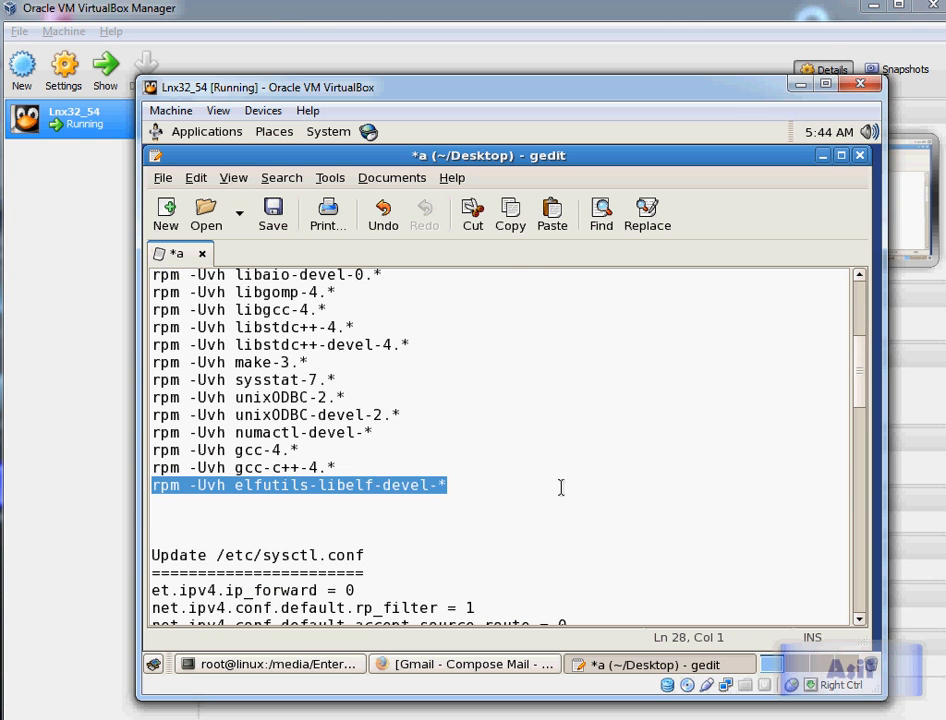
{"action": "key", "text": "alt+Tab"}
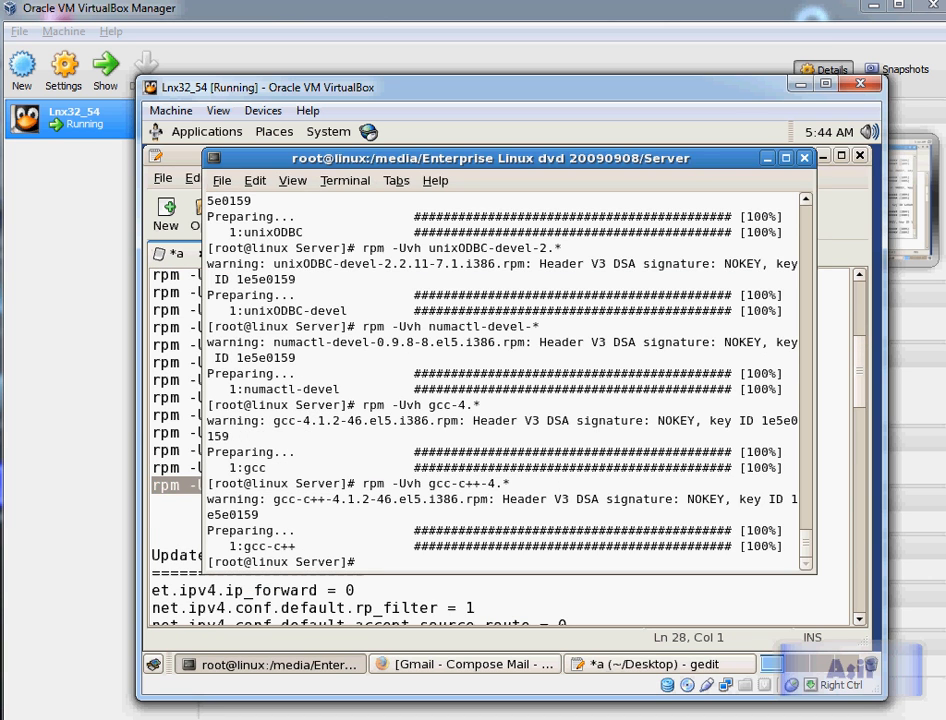
{"action": "key", "text": "alt+space"}
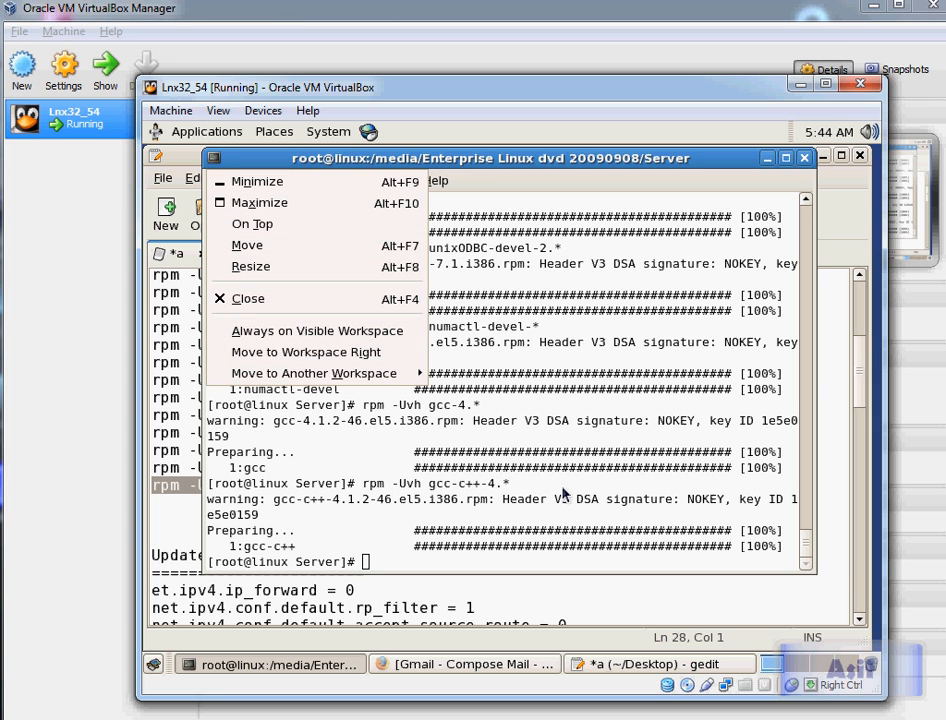
{"action": "key", "text": "Escape"}
{"action": "key", "text": "ctrl+shift+v"}
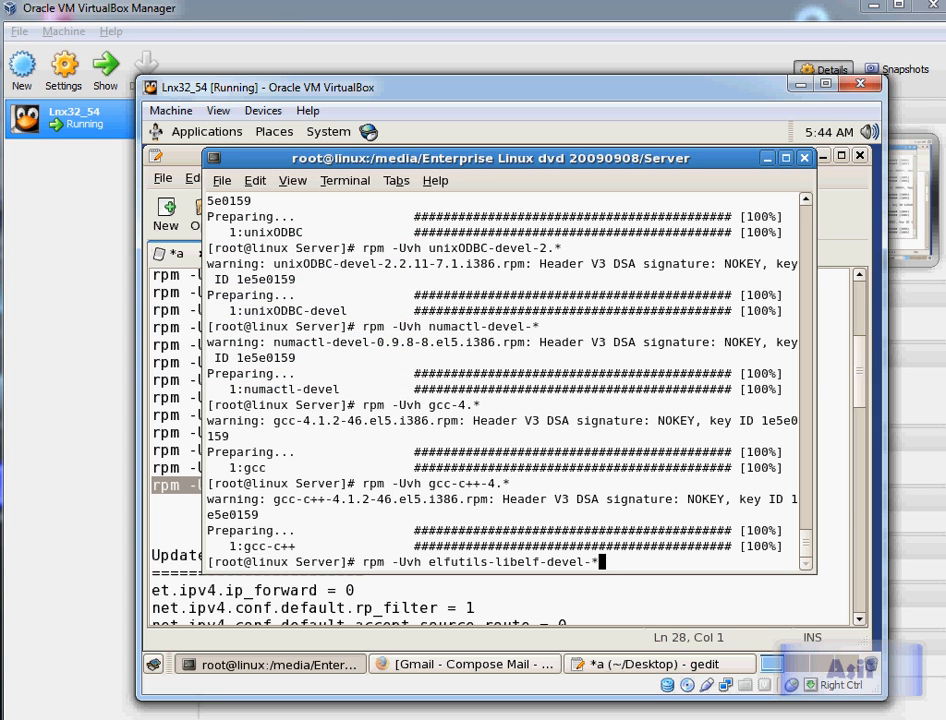
{"action": "key", "text": "Return"}
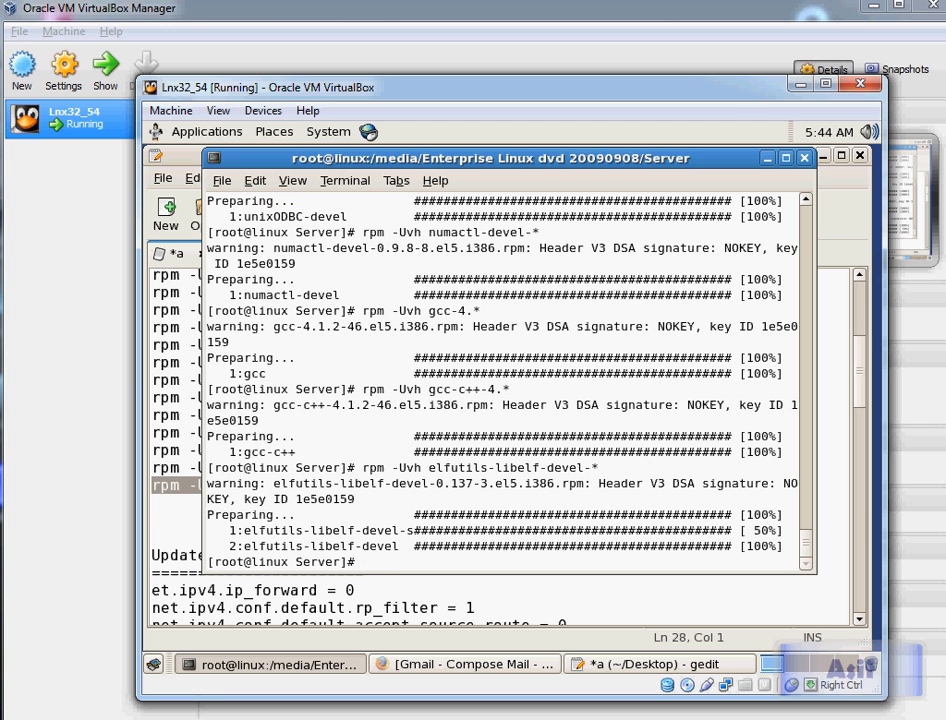
Step: Copy the four groupadd commands for oinstall, dba, oper and asmadmin from the notes and run them in the cleared terminal
{"action": "left_click", "coordinate": [180, 362]}
{"action": "scroll", "coordinate": [343, 430], "scroll_direction": "up", "scroll_amount": 4}
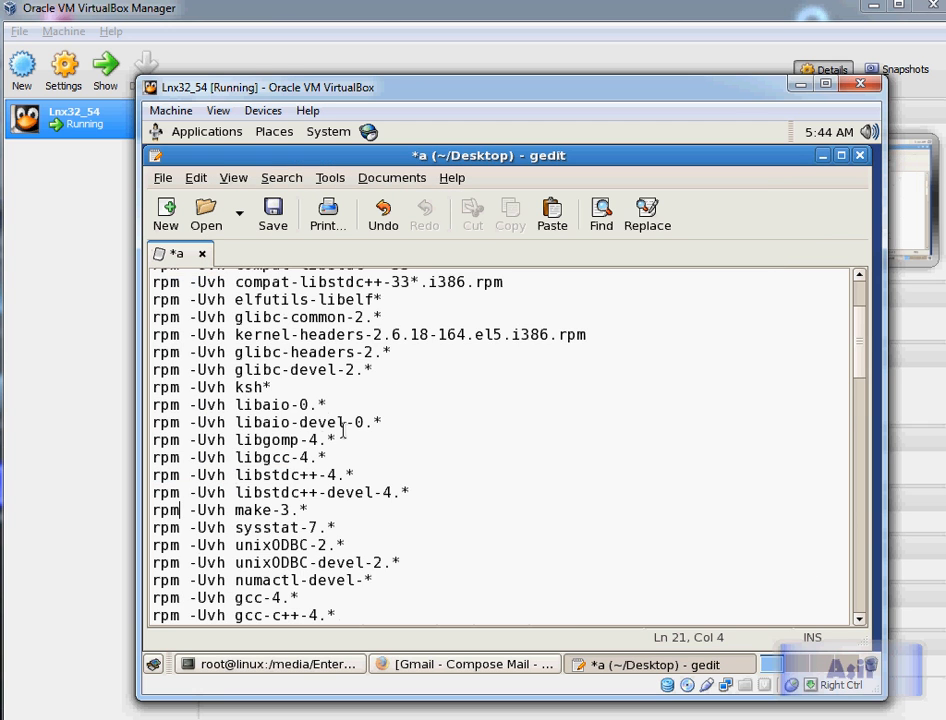
{"action": "scroll", "coordinate": [343, 430], "scroll_direction": "up", "scroll_amount": 3}
{"action": "scroll", "coordinate": [343, 430], "scroll_direction": "down", "scroll_amount": 6}
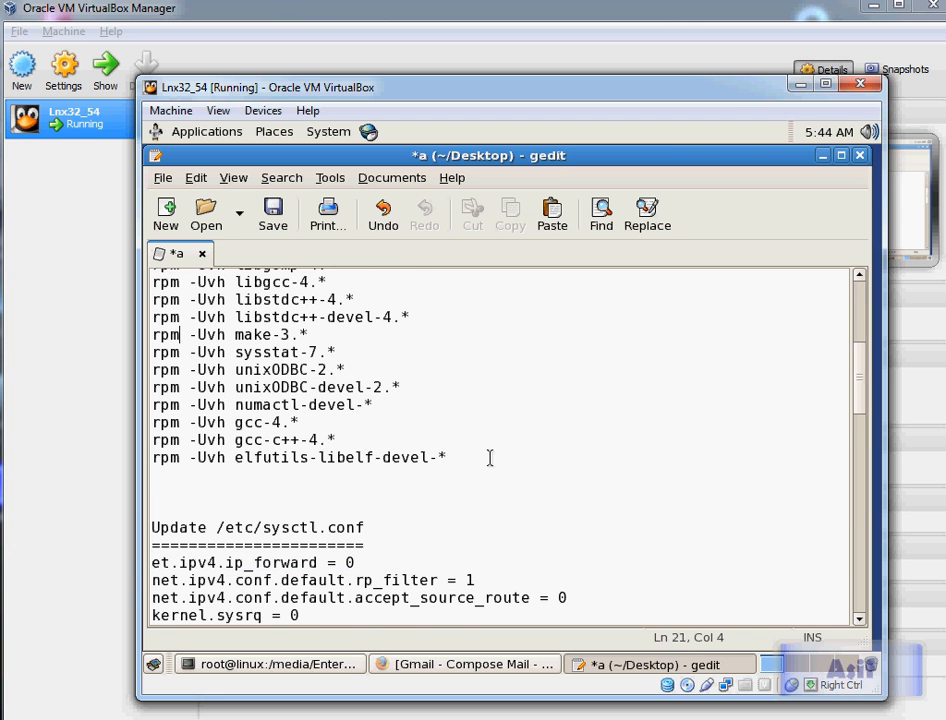
{"action": "scroll", "coordinate": [490, 457], "scroll_direction": "down", "scroll_amount": 2}
{"action": "scroll", "coordinate": [490, 458], "scroll_direction": "down", "scroll_amount": 1}
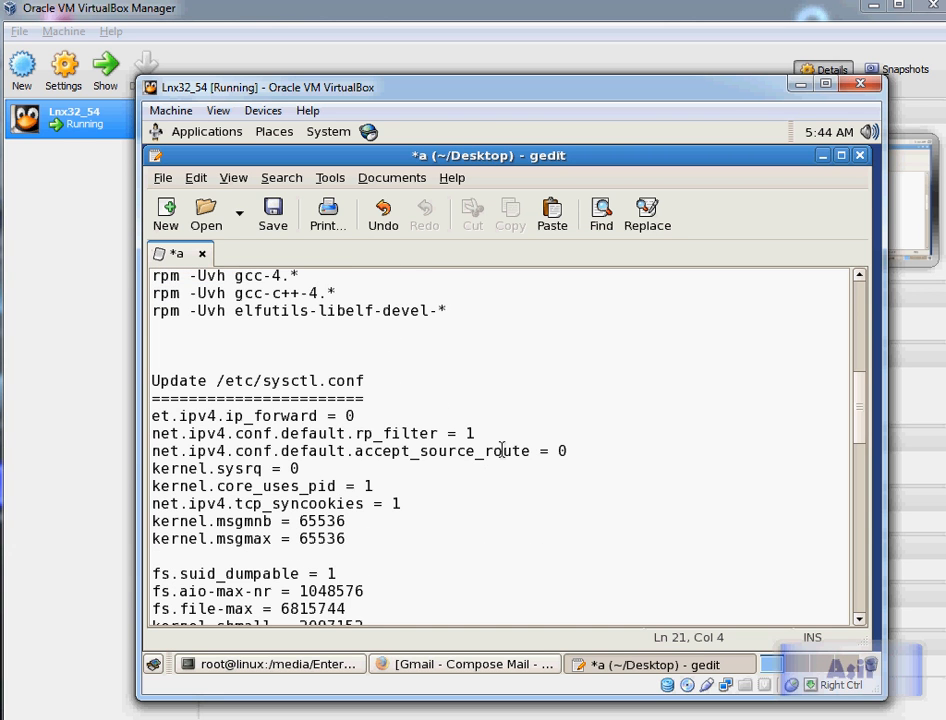
{"action": "scroll", "coordinate": [500, 450], "scroll_direction": "down", "scroll_amount": 3}
{"action": "scroll", "coordinate": [502, 450], "scroll_direction": "down", "scroll_amount": 6}
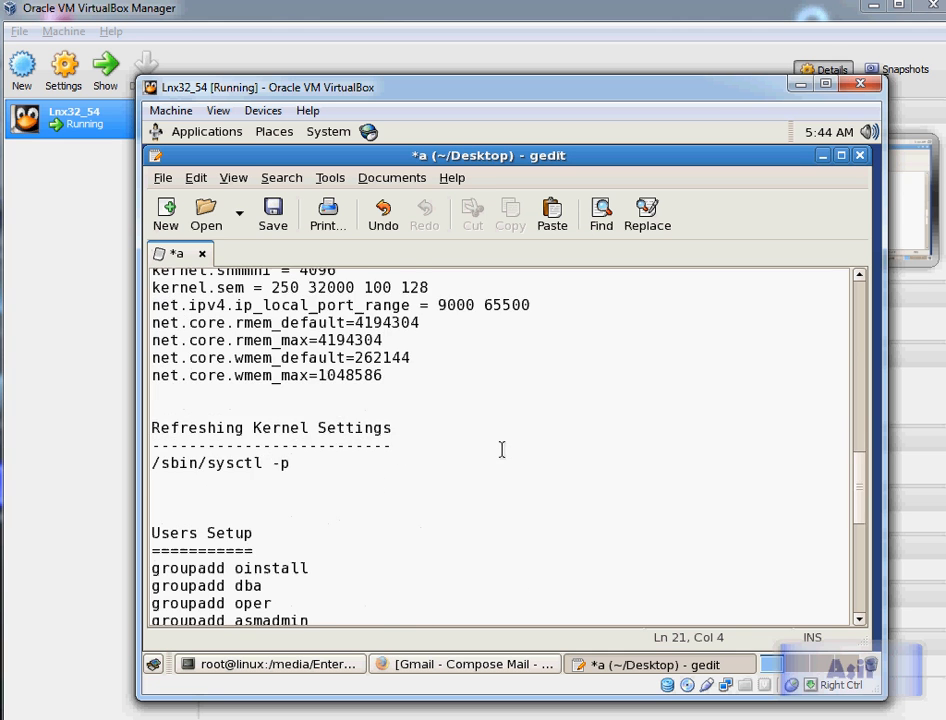
{"action": "scroll", "coordinate": [540, 447], "scroll_direction": "up", "scroll_amount": 7}
{"action": "scroll", "coordinate": [537, 442], "scroll_direction": "up", "scroll_amount": 8}
{"action": "scroll", "coordinate": [533, 438], "scroll_direction": "down", "scroll_amount": 18}
{"action": "scroll", "coordinate": [575, 436], "scroll_direction": "down", "scroll_amount": 3}
{"action": "left_click_drag", "start_coordinate": [228, 421], "coordinate": [275, 440]}
{"action": "left_click_drag", "start_coordinate": [318, 476], "coordinate": [264, 459]}
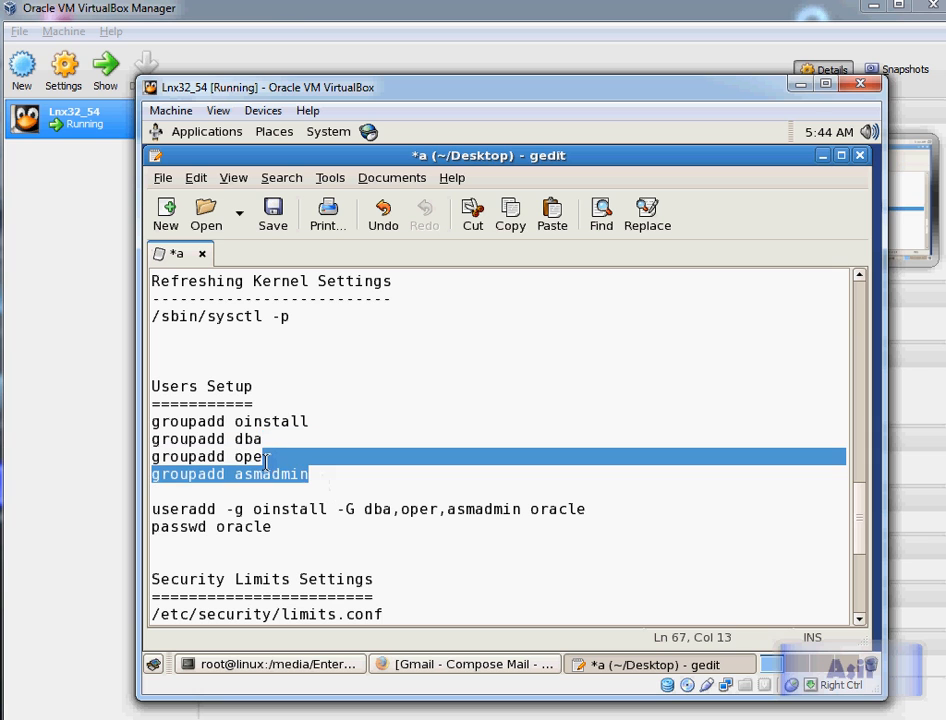
{"action": "left_click", "coordinate": [237, 420]}
{"action": "left_click", "coordinate": [298, 420]}
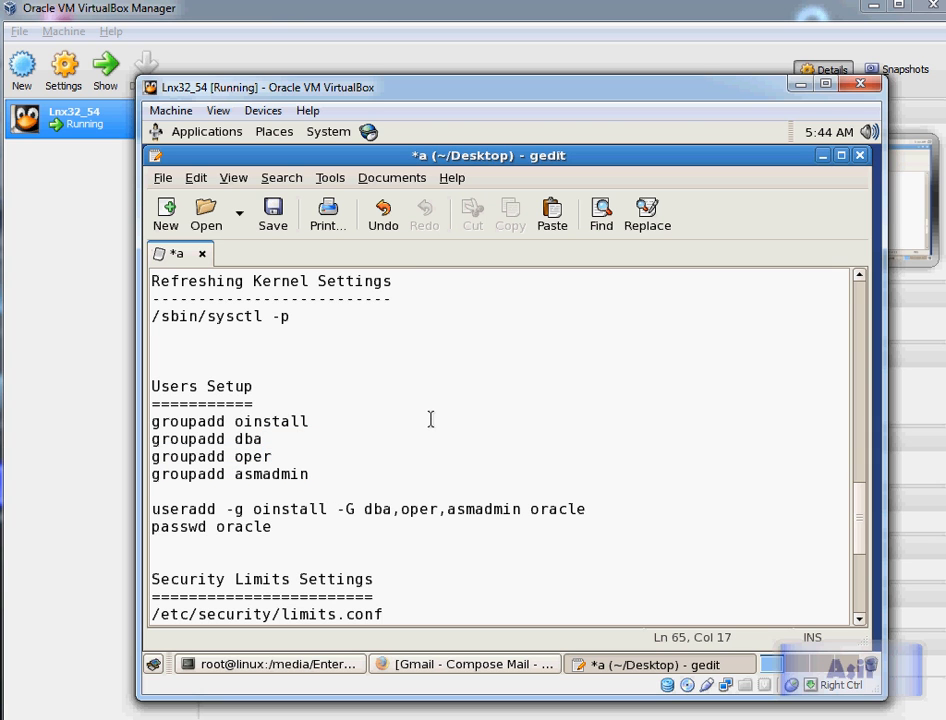
{"action": "key", "text": "shift+Down"}
{"action": "key", "text": "shift+Down"}
{"action": "key", "text": "shift+Down"}
{"action": "key", "text": "shift+Down"}
{"action": "key", "text": "ctrl+c"}
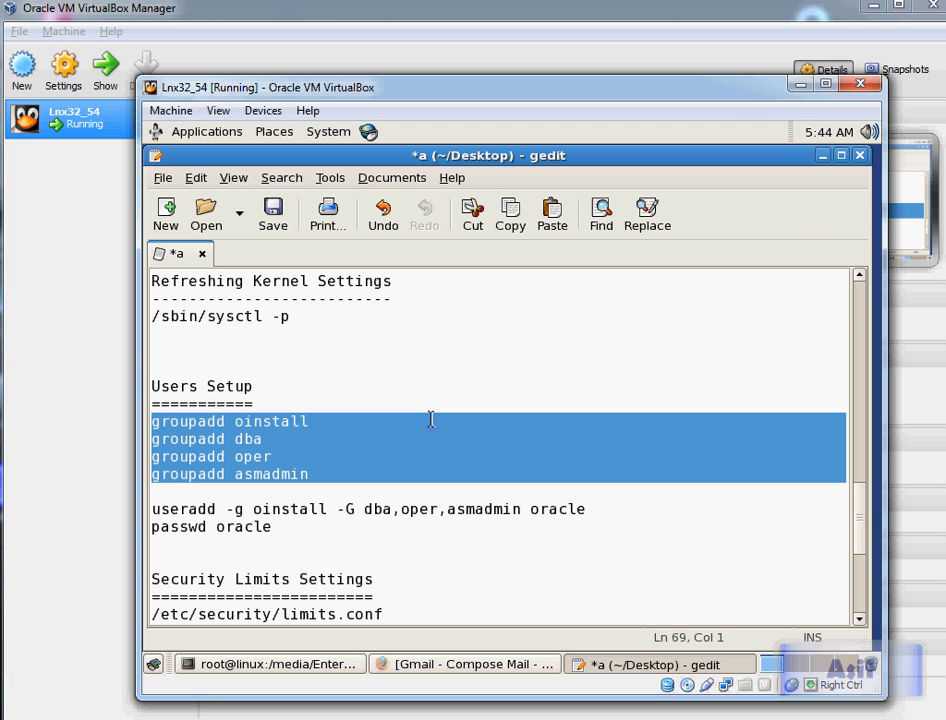
{"action": "key", "text": "alt+Tab"}
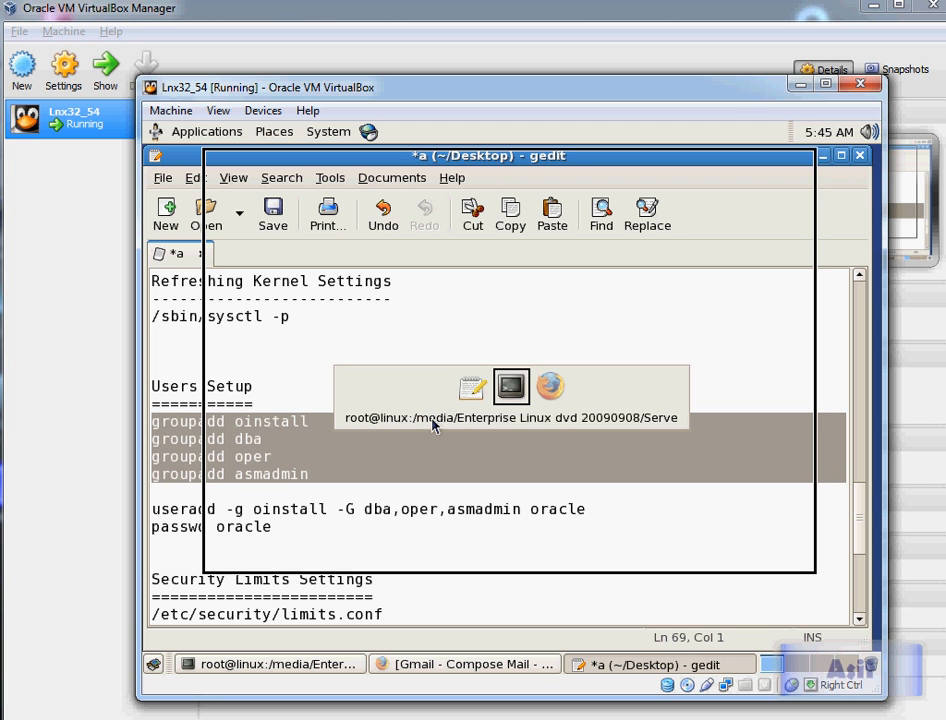
{"action": "type", "text": "clear"}
{"action": "key", "text": "Return"}
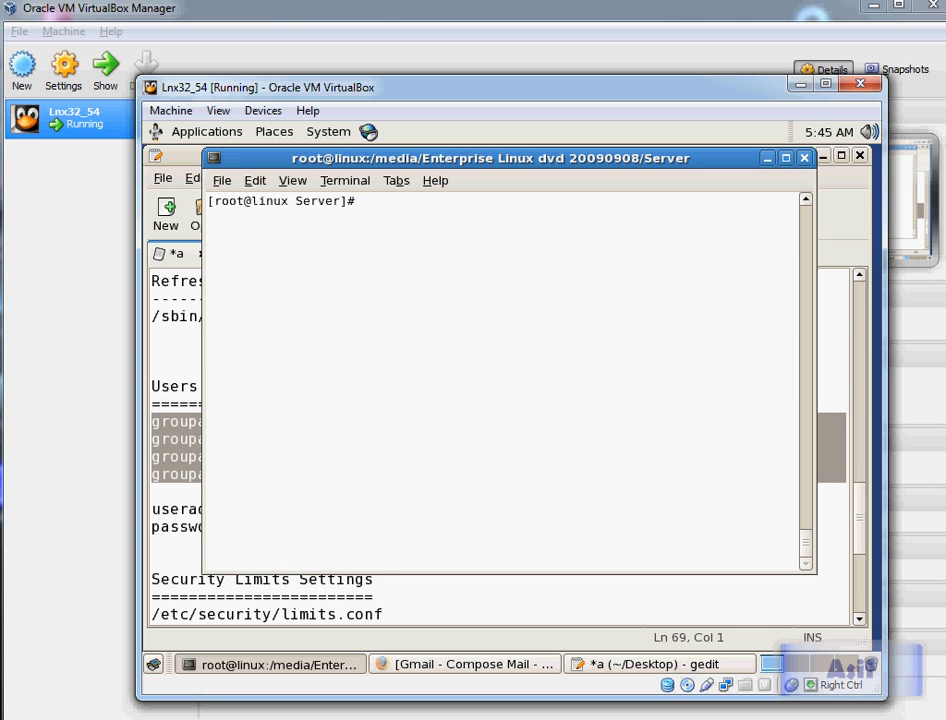
{"action": "key", "text": "ctrl+shift+v"}
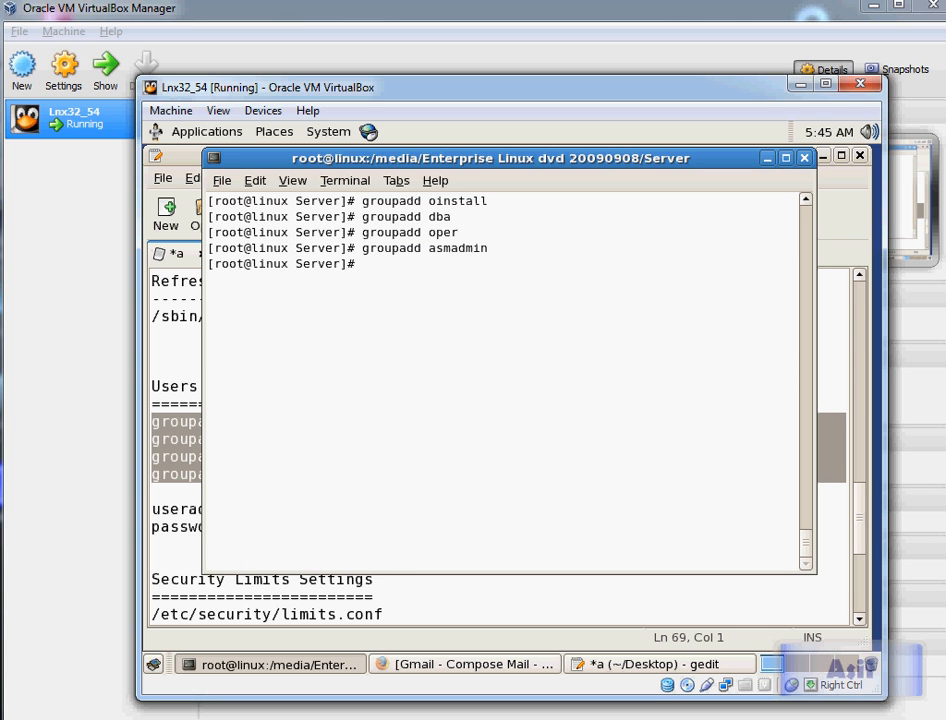
Step: In the notes, join the passwd line onto the useradd line, replace oracle in passwd with another user name, and select the line
{"action": "key", "text": "alt+Tab"}
{"action": "key", "text": "Down"}
{"action": "key", "text": "Down"}
{"action": "key", "text": "Down"}
{"action": "key", "text": "End"}
{"action": "key", "text": "Delete"}
{"action": "key", "text": "End"}
{"action": "key", "text": "BackSpace"}
{"action": "key", "text": "BackSpace"}
{"action": "key", "text": "BackSpace"}
{"action": "key", "text": "BackSpace"}
{"action": "key", "text": "BackSpace"}
{"action": "key", "text": "BackSpace"}
{"action": "type", "text": "safdar"}
{"action": "key", "text": "Home"}
{"action": "key", "text": "shift+End"}
{"action": "key", "text": "ctrl+c"}
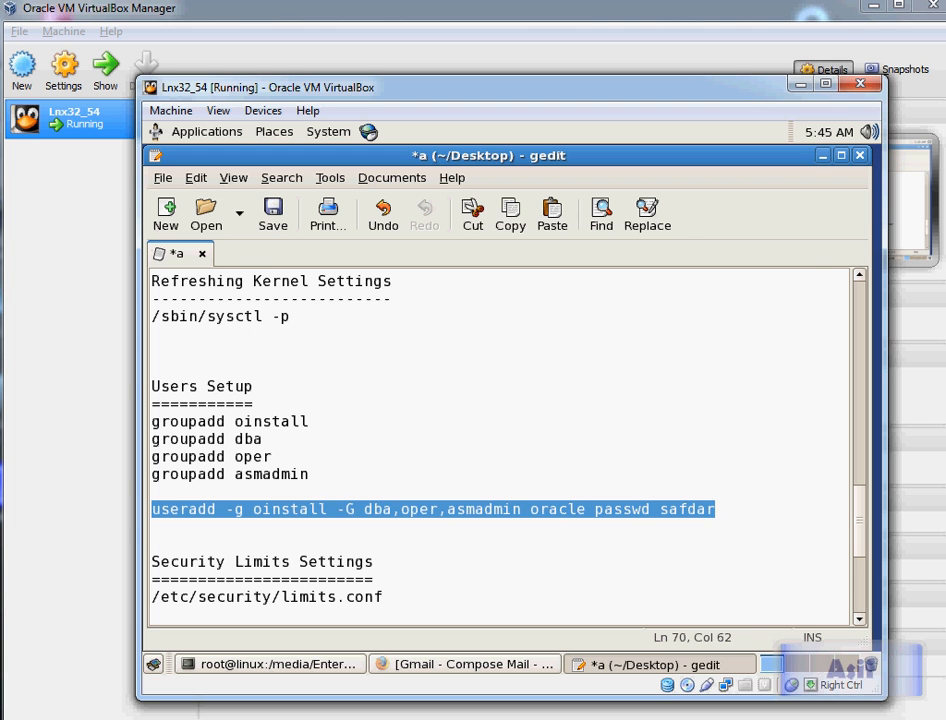
Step: Try running the combined useradd and passwd line in the terminal
{"action": "key", "text": "alt+Tab"}
{"action": "key", "text": "alt+space"}
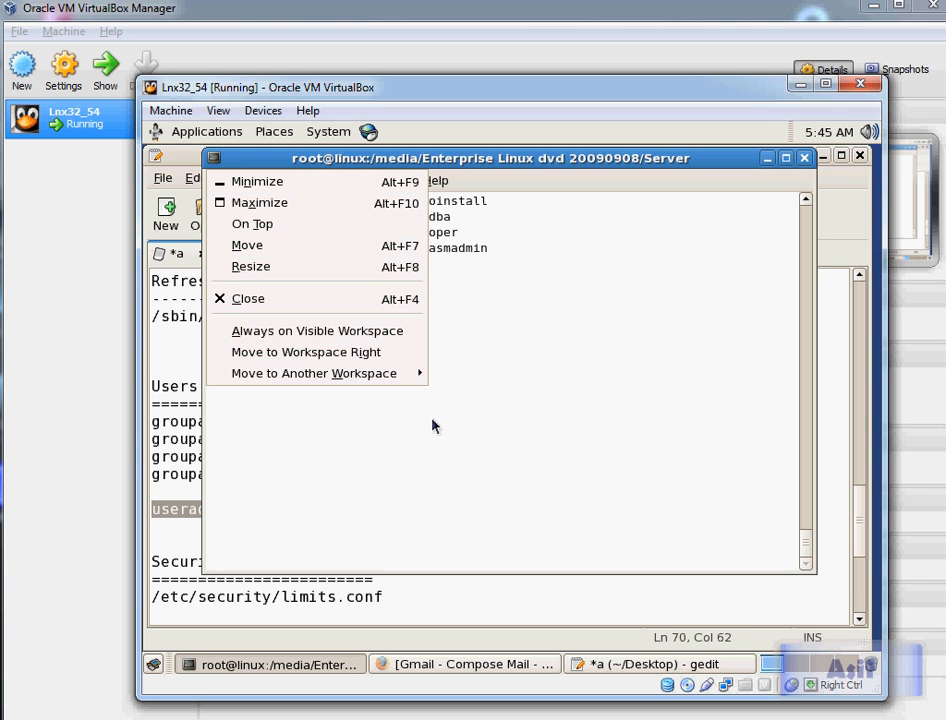
{"action": "key", "text": "Escape"}
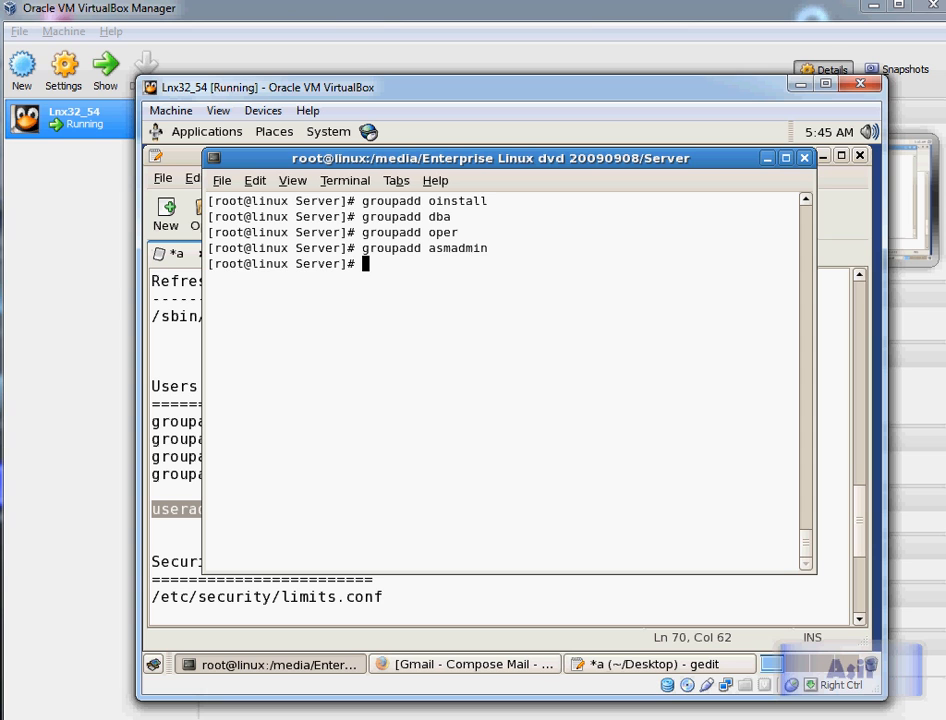
{"action": "key", "text": "ctrl+shift+v"}
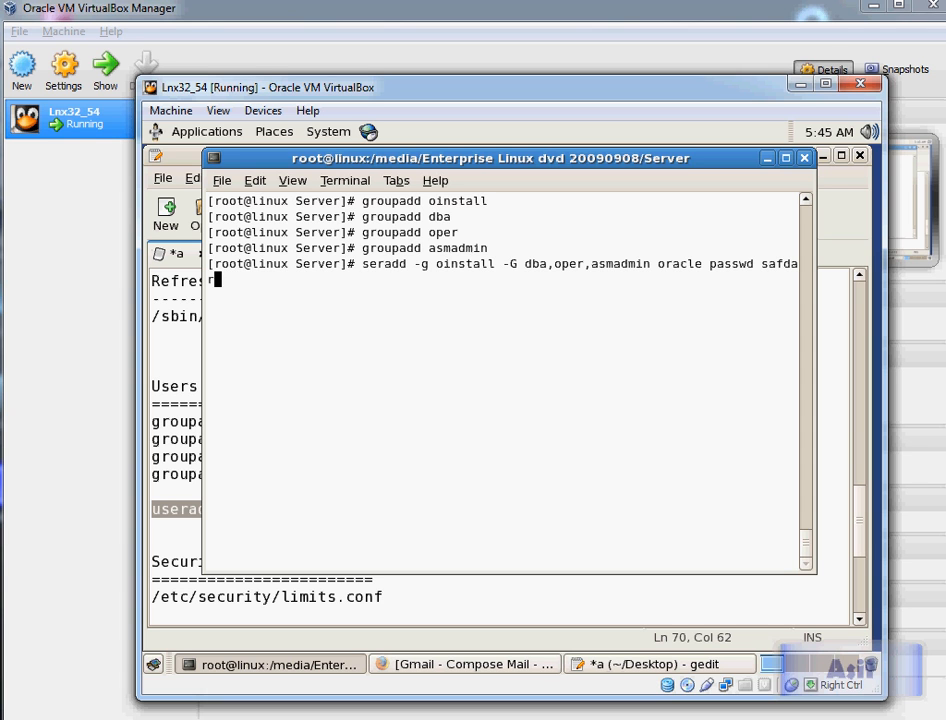
{"action": "key", "text": "Return"}
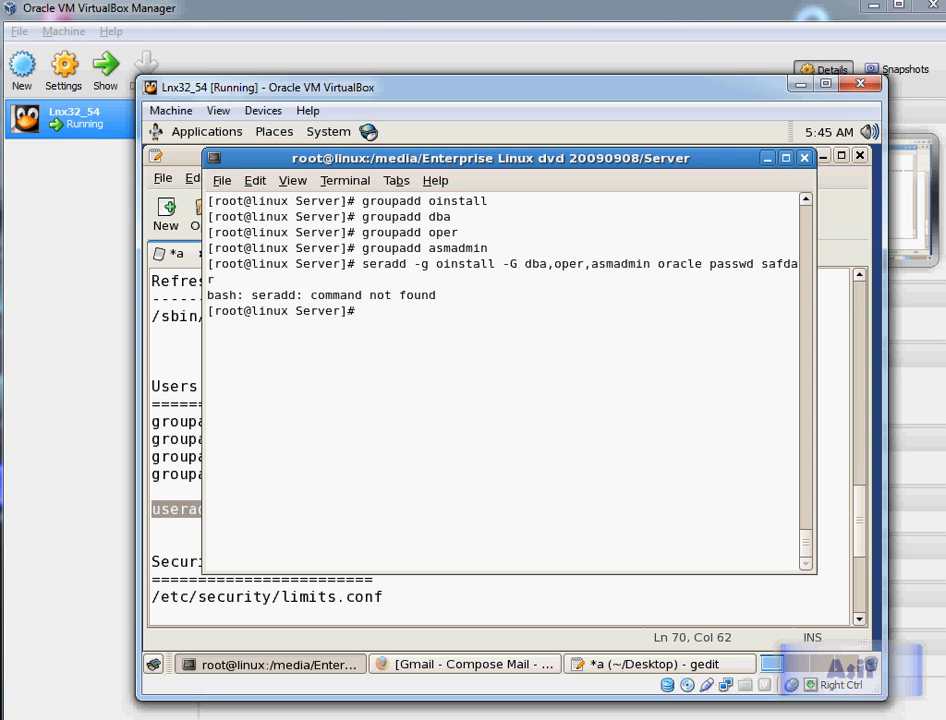
Step: Correct the command name to useradd, run the line again, and clear the terminal
{"action": "key", "text": "Up"}
{"action": "key", "text": "Left"}
{"action": "key", "text": "Left"}
{"action": "key", "text": "Left"}
{"action": "key", "text": "Left"}
{"action": "key", "text": "Left"}
{"action": "key", "text": "Left"}
{"action": "key", "text": "Left"}
{"action": "key", "text": "Left"}
{"action": "key", "text": "Left"}
{"action": "key", "text": "Left"}
{"action": "key", "text": "Left"}
{"action": "key", "text": "Left"}
{"action": "key", "text": "Left"}
{"action": "key", "text": "Left"}
{"action": "key", "text": "Left"}
{"action": "key", "text": "Left"}
{"action": "key", "text": "Left"}
{"action": "key", "text": "Left"}
{"action": "key", "text": "Left"}
{"action": "key", "text": "Left"}
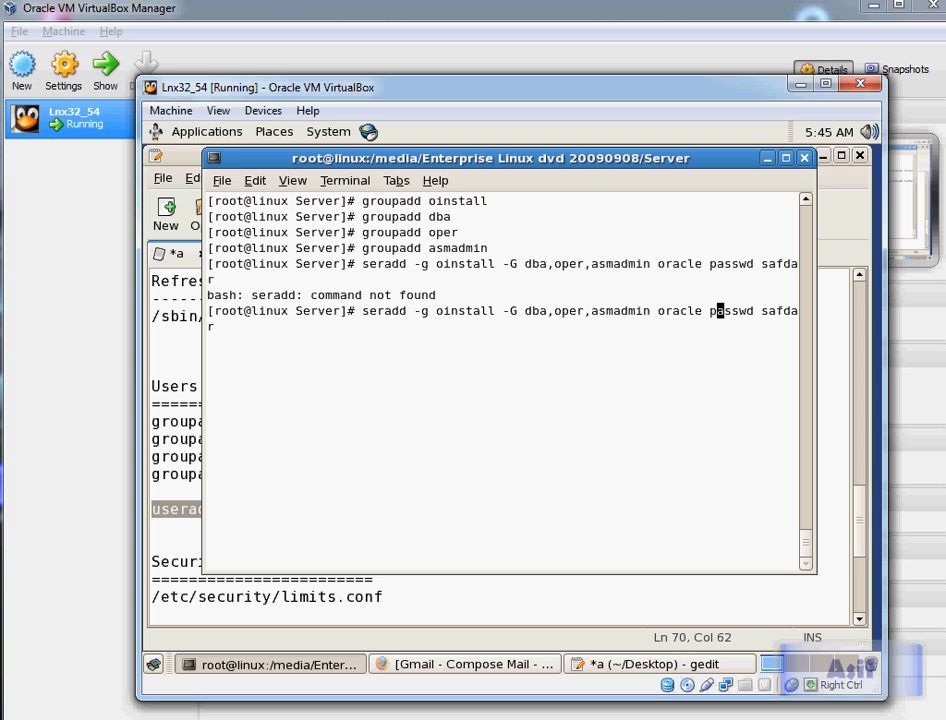
{"action": "key", "text": "Left"}
{"action": "key", "text": "Left"}
{"action": "key", "text": "Left"}
{"action": "key", "text": "Left"}
{"action": "key", "text": "Left"}
{"action": "key", "text": "Left"}
{"action": "key", "text": "Left"}
{"action": "key", "text": "Left"}
{"action": "key", "text": "Left"}
{"action": "key", "text": "Left"}
{"action": "key", "text": "Left"}
{"action": "key", "text": "Left"}
{"action": "key", "text": "Left"}
{"action": "key", "text": "Left"}
{"action": "key", "text": "Left"}
{"action": "key", "text": "Left"}
{"action": "key", "text": "Left"}
{"action": "key", "text": "Left"}
{"action": "key", "text": "Left"}
{"action": "key", "text": "Left"}
{"action": "type", "text": "u"}
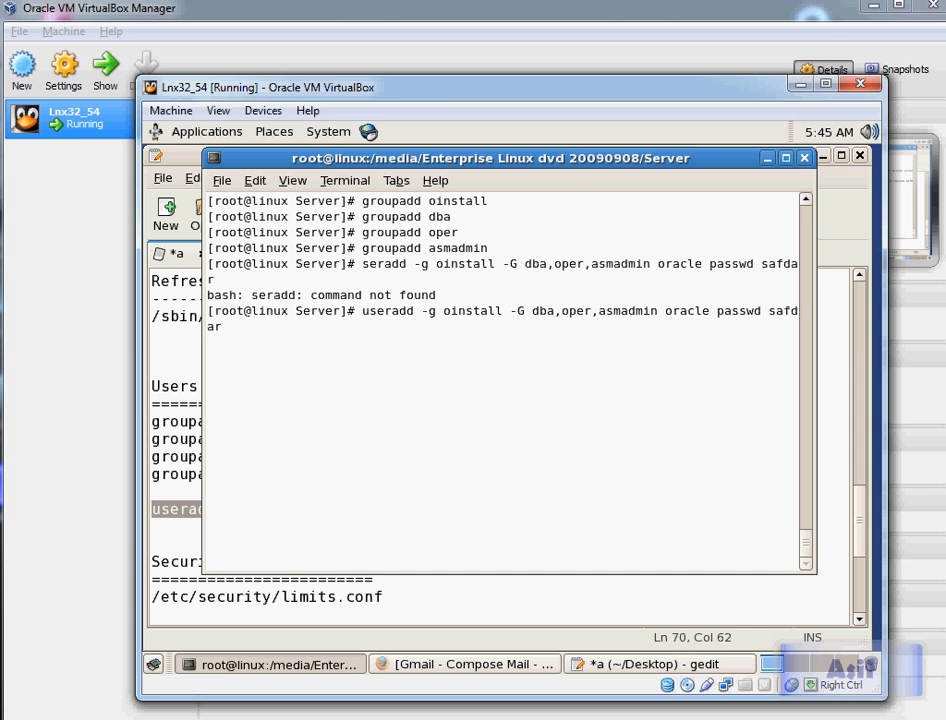
{"action": "key", "text": "Return"}
{"action": "type", "text": "cle"}
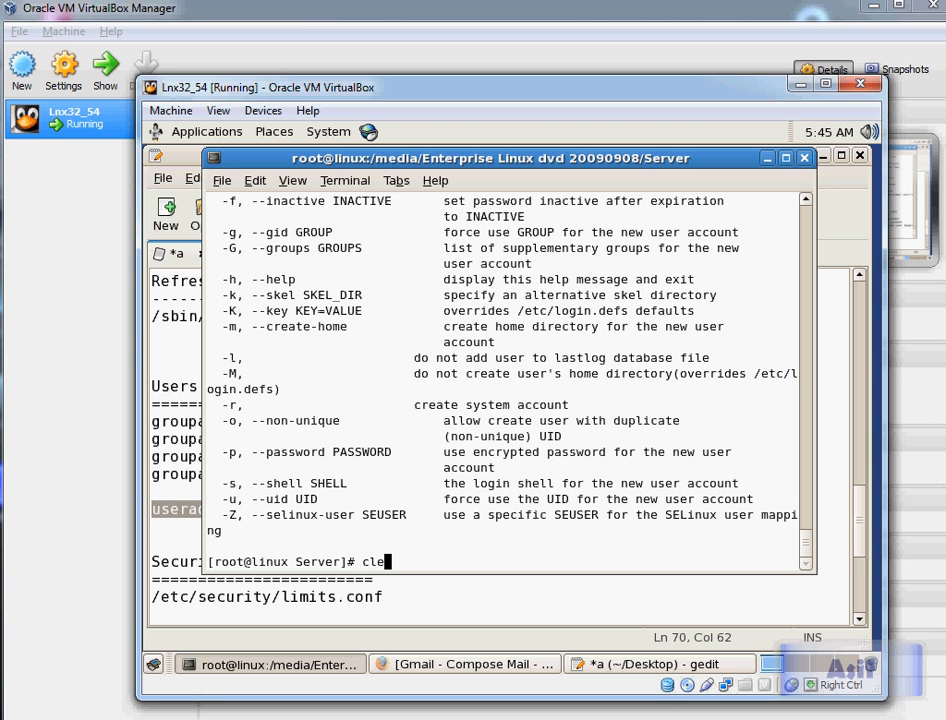
{"action": "type", "text": "ar"}
{"action": "key", "text": "Return"}
Step: Move the passwd command back onto its own line after a blank line in the notes and select the useradd command
{"action": "key", "text": "alt+Tab"}
{"action": "key", "text": "Down"}
{"action": "key", "text": "Up"}
{"action": "key", "text": "Up"}
{"action": "key", "text": "Down"}
{"action": "key", "text": "End"}
{"action": "key", "text": "Left"}
{"action": "key", "text": "Left"}
{"action": "key", "text": "Left"}
{"action": "key", "text": "Left"}
{"action": "key", "text": "Left"}
{"action": "key", "text": "Left"}
{"action": "key", "text": "Left"}
{"action": "key", "text": "Left"}
{"action": "key", "text": "Left"}
{"action": "key", "text": "Left"}
{"action": "key", "text": "Left"}
{"action": "key", "text": "Left"}
{"action": "key", "text": "Left"}
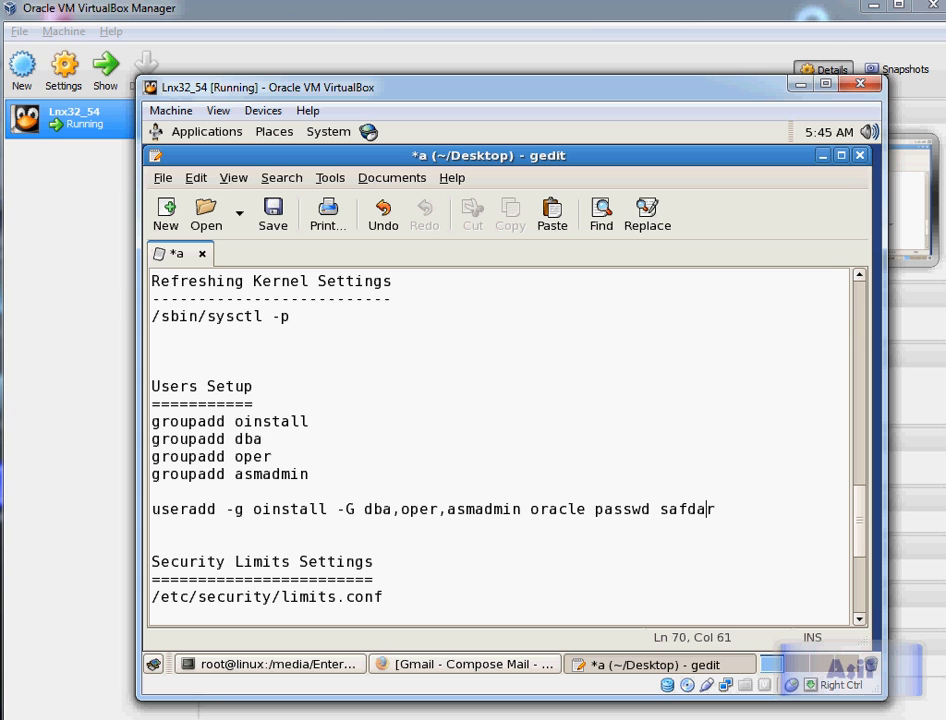
{"action": "key", "text": "Return"}
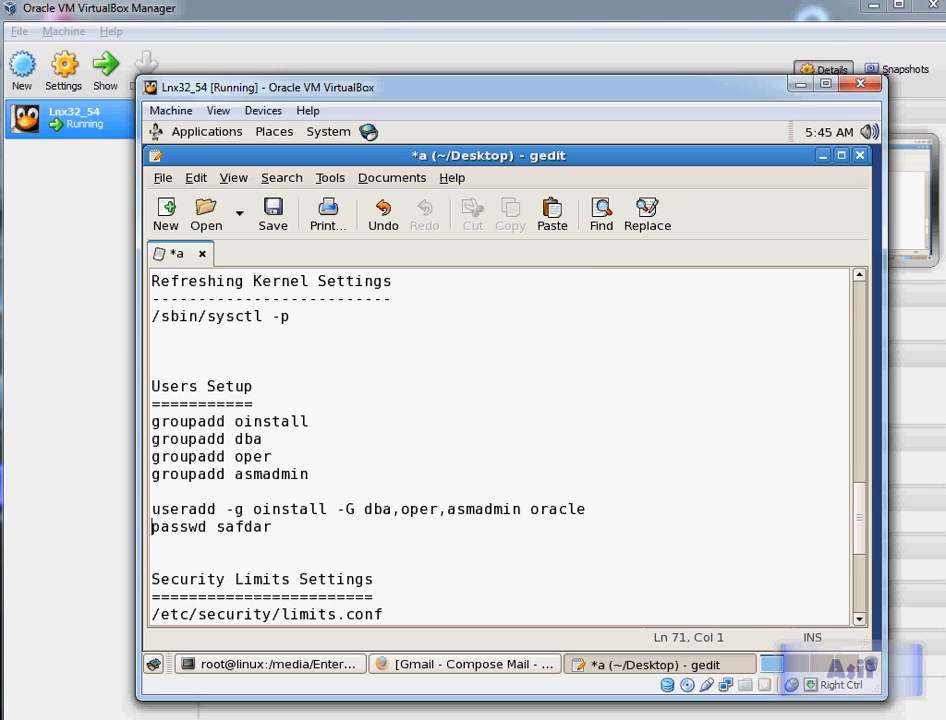
{"action": "key", "text": "Return"}
{"action": "key", "text": "Up"}
{"action": "key", "text": "Up"}
{"action": "key", "text": "Up"}
{"action": "key", "text": "Down"}
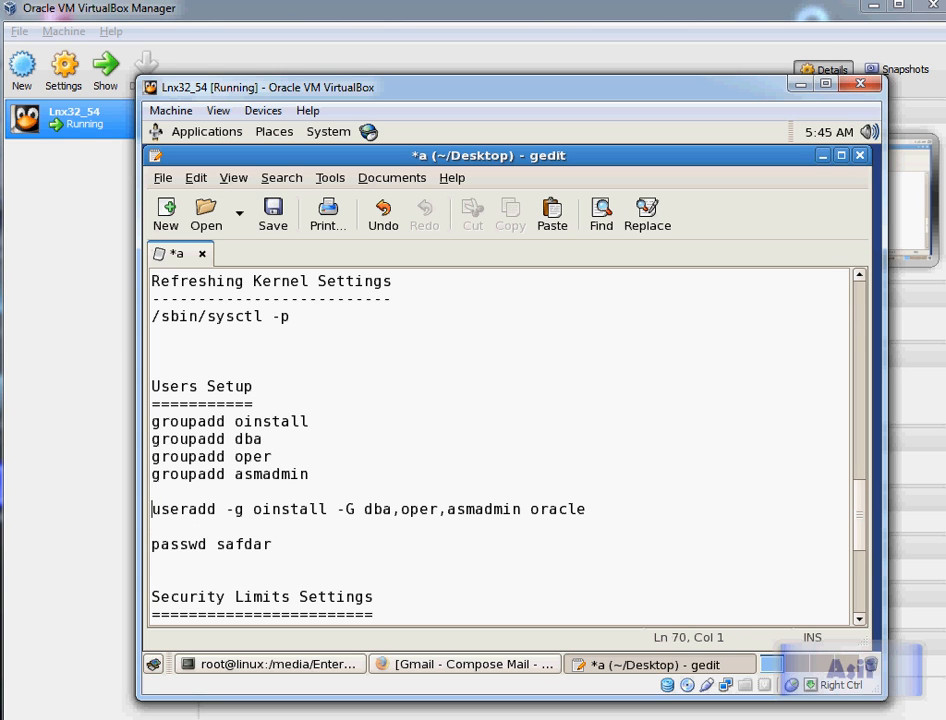
{"action": "key", "text": "shift+End"}
{"action": "key", "text": "shift+Left"}
{"action": "key", "text": "ctrl+c"}
Step: Paste the useradd command into the terminal, restore its missing u, and run it to create the oracle user in oinstall, dba, oper, asmadmin
{"action": "key", "text": "alt+Tab"}
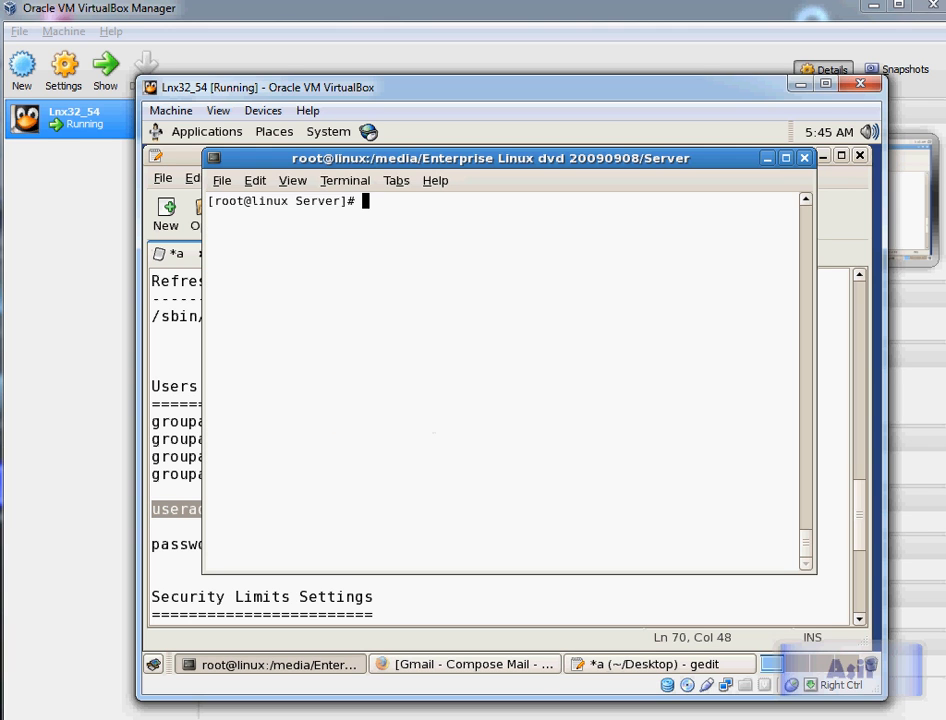
{"action": "key", "text": "alt+space"}
{"action": "key", "text": "Escape"}
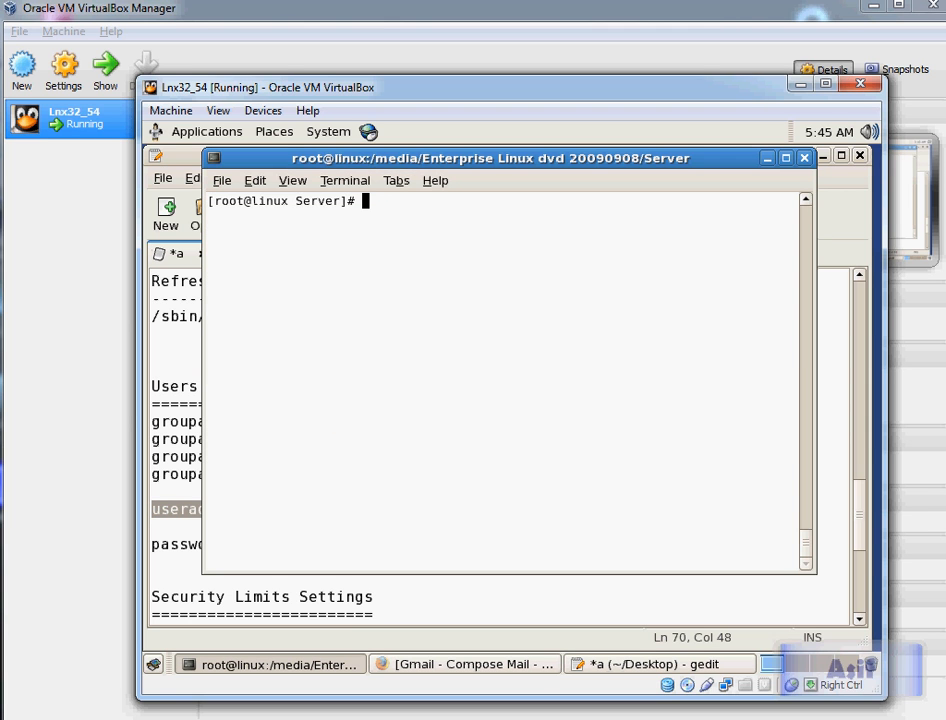
{"action": "key", "text": "ctrl+shift+v"}
{"action": "key", "text": "Left"}
{"action": "key", "text": "Left"}
{"action": "key", "text": "Left"}
{"action": "key", "text": "Left"}
{"action": "key", "text": "Left"}
{"action": "key", "text": "Left"}
{"action": "key", "text": "Left"}
{"action": "key", "text": "Left"}
{"action": "key", "text": "Left"}
{"action": "key", "text": "Left"}
{"action": "key", "text": "Left"}
{"action": "key", "text": "Left"}
{"action": "key", "text": "Left"}
{"action": "key", "text": "Left"}
{"action": "key", "text": "Left"}
{"action": "key", "text": "Left"}
{"action": "key", "text": "Left"}
{"action": "key", "text": "Left"}
{"action": "key", "text": "Left"}
{"action": "key", "text": "Left"}
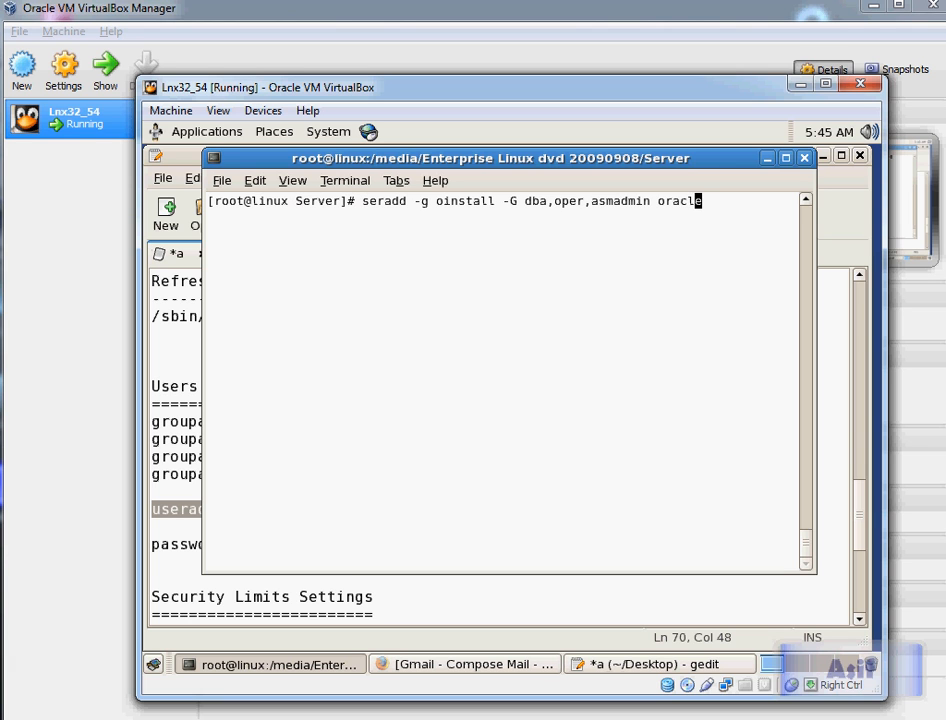
{"action": "key", "text": "Left"}
{"action": "key", "text": "Left"}
{"action": "key", "text": "Left"}
{"action": "key", "text": "Left"}
{"action": "key", "text": "Left"}
{"action": "key", "text": "Left"}
{"action": "key", "text": "Left"}
{"action": "key", "text": "Left"}
{"action": "key", "text": "Left"}
{"action": "key", "text": "Left"}
{"action": "key", "text": "Left"}
{"action": "key", "text": "Left"}
{"action": "key", "text": "Left"}
{"action": "key", "text": "Left"}
{"action": "key", "text": "Left"}
{"action": "key", "text": "Left"}
{"action": "key", "text": "Left"}
{"action": "key", "text": "Left"}
{"action": "key", "text": "Left"}
{"action": "key", "text": "Left"}
{"action": "type", "text": "u"}
{"action": "key", "text": "Right"}
{"action": "key", "text": "Right"}
{"action": "key", "text": "Right"}
{"action": "key", "text": "Right"}
{"action": "key", "text": "Right"}
{"action": "key", "text": "Right"}
{"action": "key", "text": "Right"}
{"action": "key", "text": "Right"}
{"action": "key", "text": "Right"}
{"action": "key", "text": "Right"}
{"action": "key", "text": "Right"}
{"action": "key", "text": "Right"}
{"action": "key", "text": "Right"}
{"action": "key", "text": "Right"}
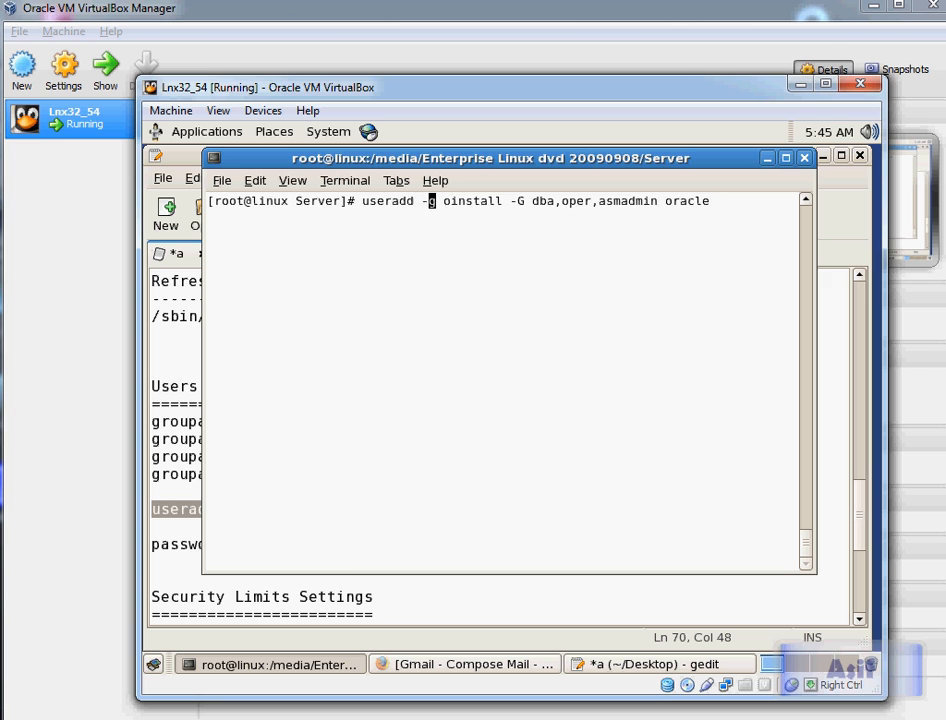
{"action": "key", "text": "Right"}
{"action": "key", "text": "Right"}
{"action": "key", "text": "Right"}
{"action": "key", "text": "Right"}
{"action": "key", "text": "Right"}
{"action": "key", "text": "Right"}
{"action": "key", "text": "Right"}
{"action": "key", "text": "Right"}
{"action": "key", "text": "Right"}
{"action": "key", "text": "Right"}
{"action": "key", "text": "Right"}
{"action": "key", "text": "Right"}
{"action": "key", "text": "Right"}
{"action": "key", "text": "Right"}
{"action": "key", "text": "Right"}
{"action": "key", "text": "Right"}
{"action": "key", "text": "Right"}
{"action": "key", "text": "Right"}
{"action": "key", "text": "Right"}
{"action": "key", "text": "Right"}
{"action": "key", "text": "Right"}
{"action": "key", "text": "Right"}
{"action": "key", "text": "Right"}
{"action": "key", "text": "Right"}
{"action": "key", "text": "Right"}
{"action": "key", "text": "Right"}
{"action": "key", "text": "Right"}
{"action": "key", "text": "Right"}
{"action": "key", "text": "Right"}
{"action": "key", "text": "Right"}
{"action": "key", "text": "Right"}
{"action": "key", "text": "Right"}
{"action": "type", "text": "\\"}
{"action": "key", "text": "Return"}
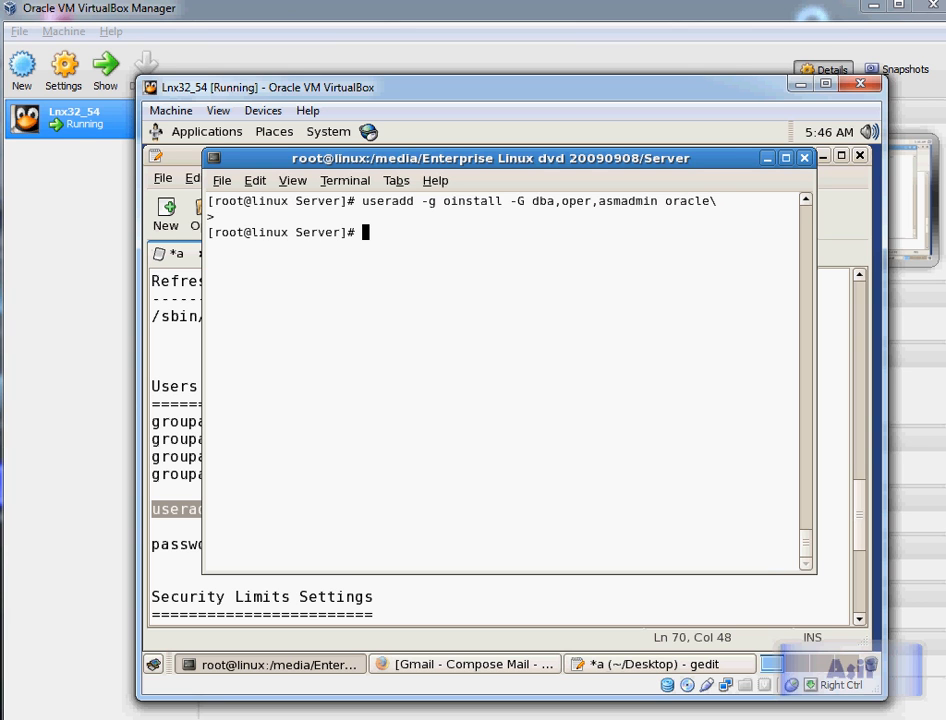
Step: Rerun the previous useradd command for oracle and clear the terminal
{"action": "key", "text": "Up"}
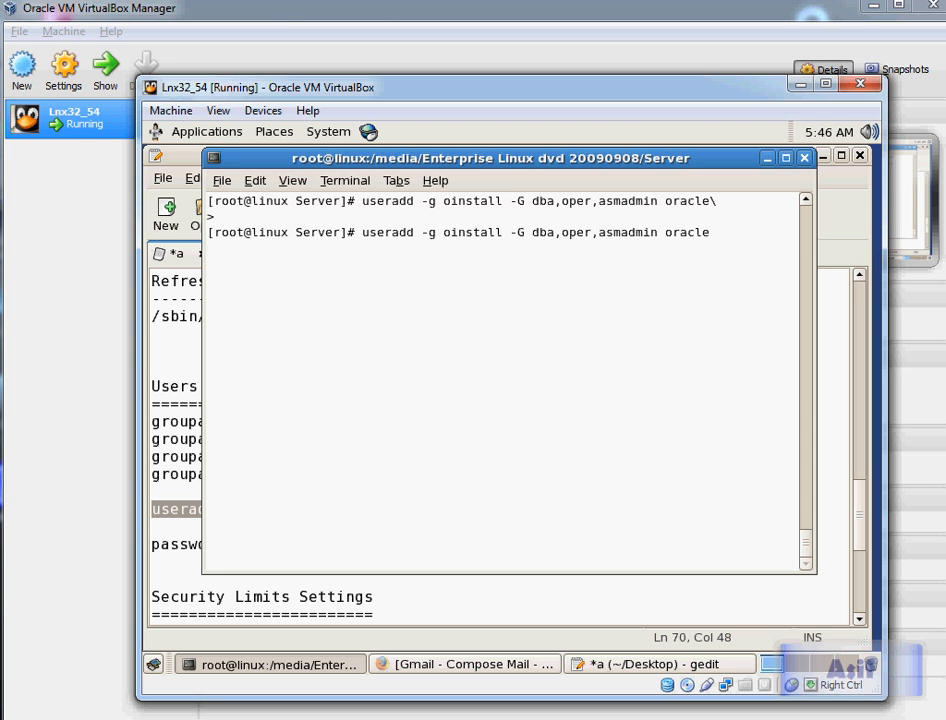
{"action": "key", "text": "Return"}
{"action": "type", "text": "clear"}
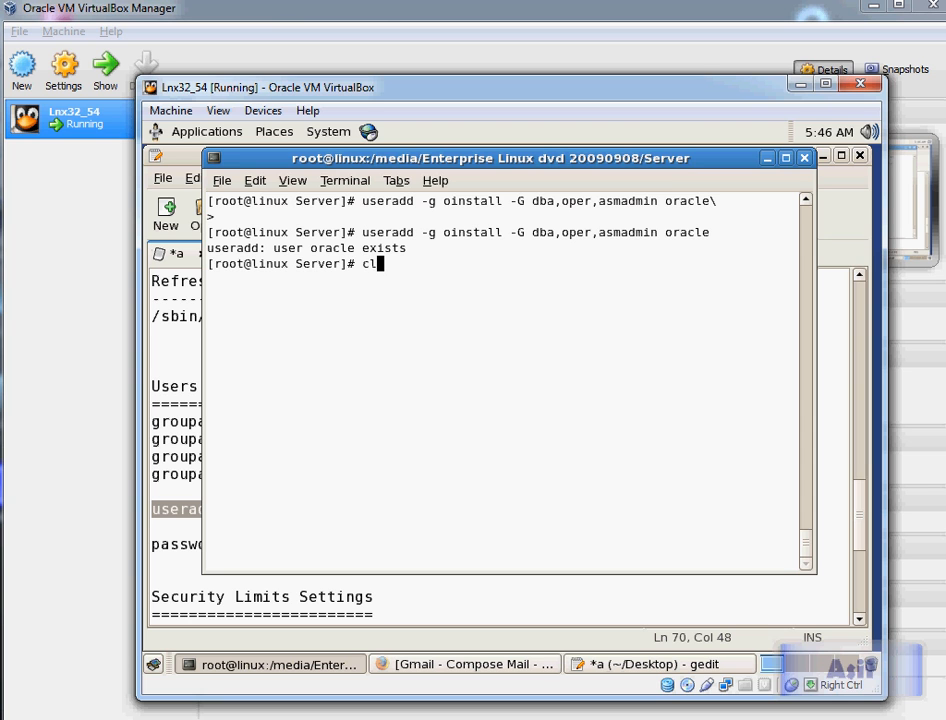
{"action": "key", "text": "Return"}
Step: Copy the passwd line from the notes and run it in the terminal
{"action": "key", "text": "alt+Tab"}
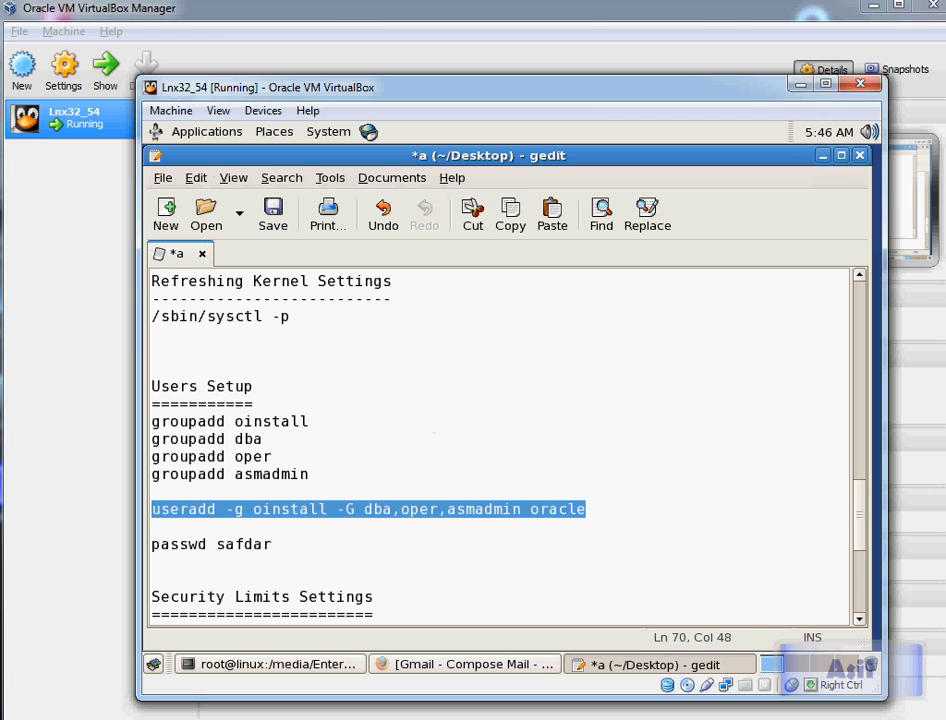
{"action": "left_click", "coordinate": [272, 544]}
{"action": "key", "text": "shift+Home"}
{"action": "key", "text": "ctrl+c"}
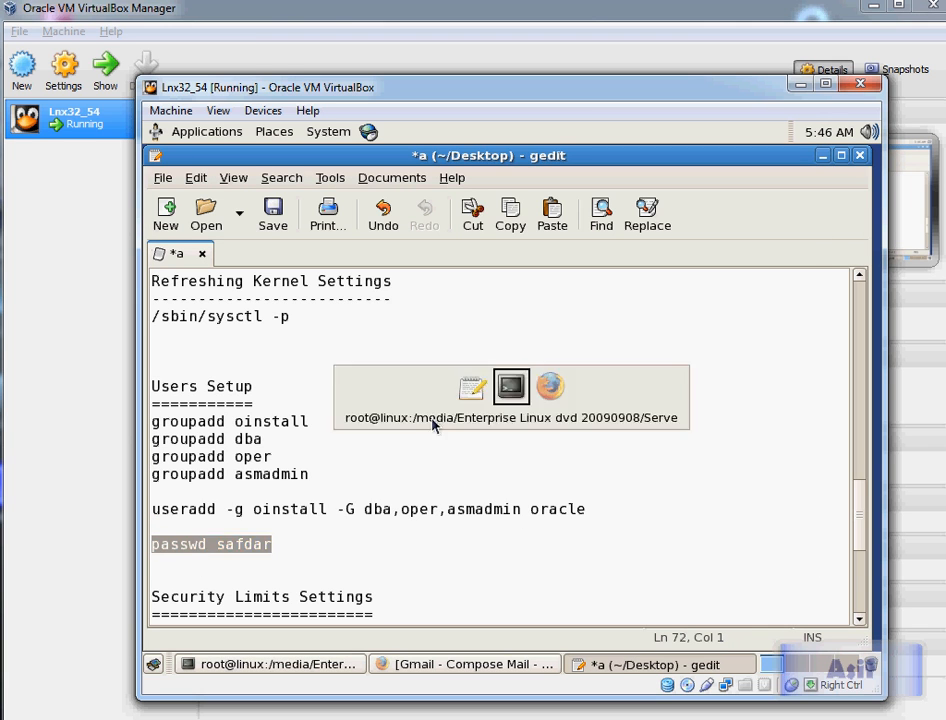
{"action": "key", "text": "alt+Tab"}
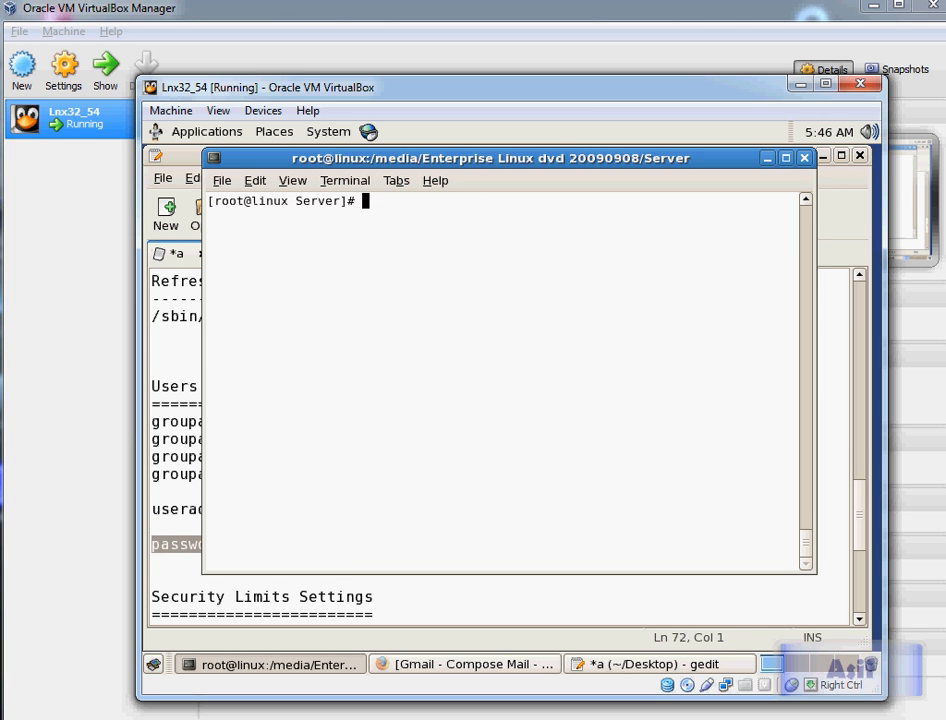
{"action": "key", "text": "ctrl+shift+v"}
{"action": "key", "text": "Return"}
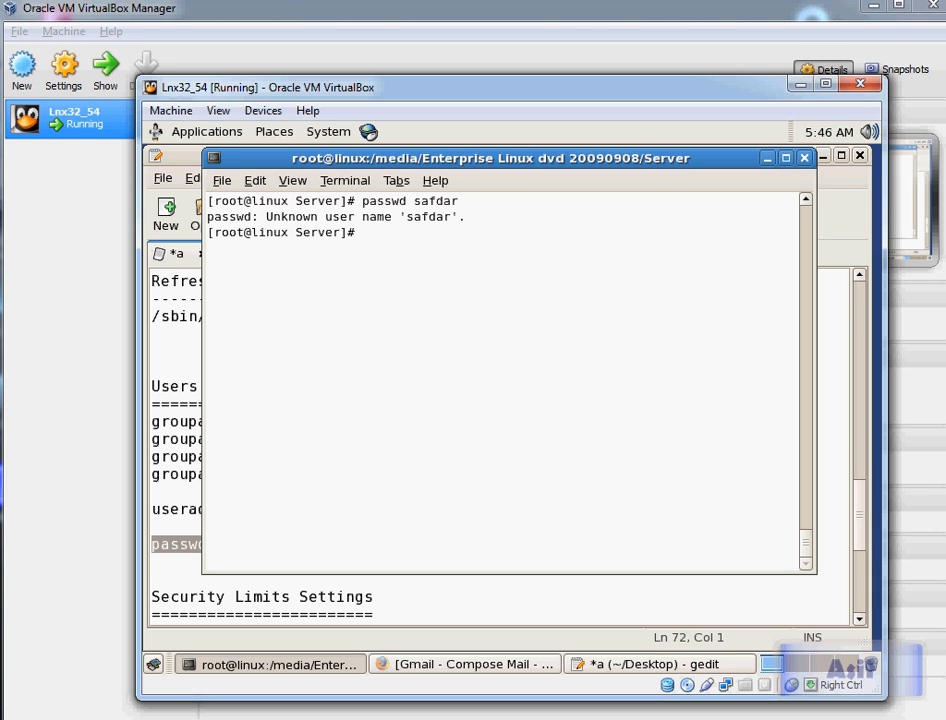
Step: Erase the recalled passwd command line and clear the terminal
{"action": "key", "text": "Up"}
{"action": "key", "text": "Left"}
{"action": "key", "text": "Left"}
{"action": "key", "text": "BackSpace"}
{"action": "key", "text": "BackSpace"}
{"action": "key", "text": "BackSpace"}
{"action": "key", "text": "BackSpace"}
{"action": "key", "text": "BackSpace"}
{"action": "key", "text": "BackSpace"}
{"action": "key", "text": "BackSpace"}
{"action": "key", "text": "BackSpace"}
{"action": "key", "text": "BackSpace"}
{"action": "key", "text": "BackSpace"}
{"action": "key", "text": "Delete"}
{"action": "key", "text": "Delete"}
{"action": "key", "text": "Delete"}
{"action": "type", "text": "clear"}
{"action": "key", "text": "Return"}
Step: Review the notes below the user setup and try typing the passwd command for the listed user in the terminal
{"action": "key", "text": "alt+Tab"}
{"action": "key", "text": "Down"}
{"action": "key", "text": "Down"}
{"action": "key", "text": "Down"}
{"action": "key", "text": "Down"}
{"action": "key", "text": "Down"}
{"action": "key", "text": "Down"}
{"action": "key", "text": "Down"}
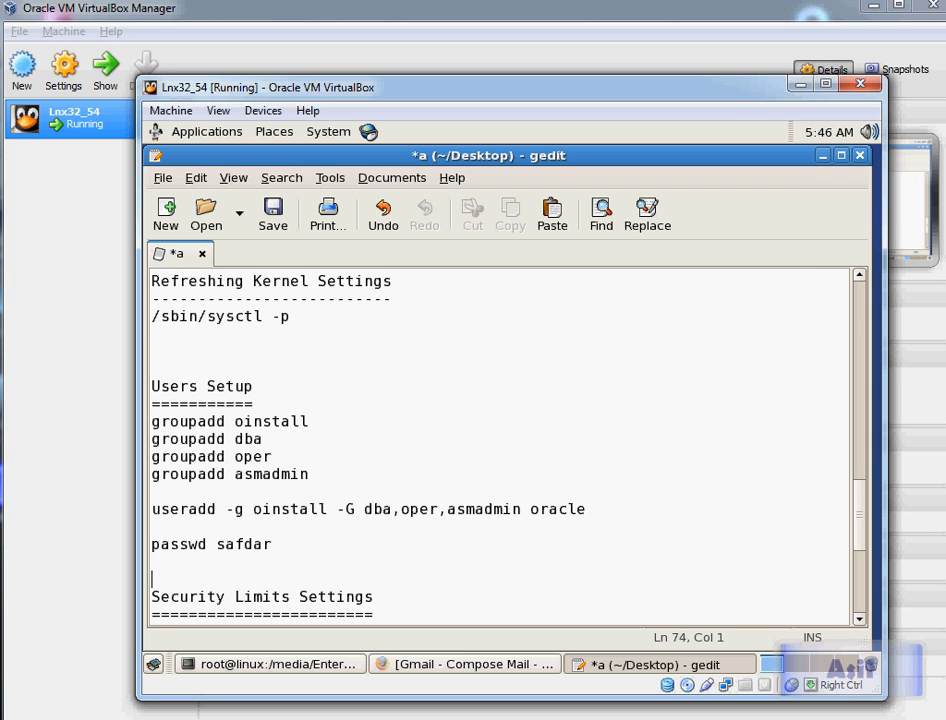
{"action": "key", "text": "Down"}
{"action": "key", "text": "Down"}
{"action": "key", "text": "Down"}
{"action": "key", "text": "Down"}
{"action": "key", "text": "Down"}
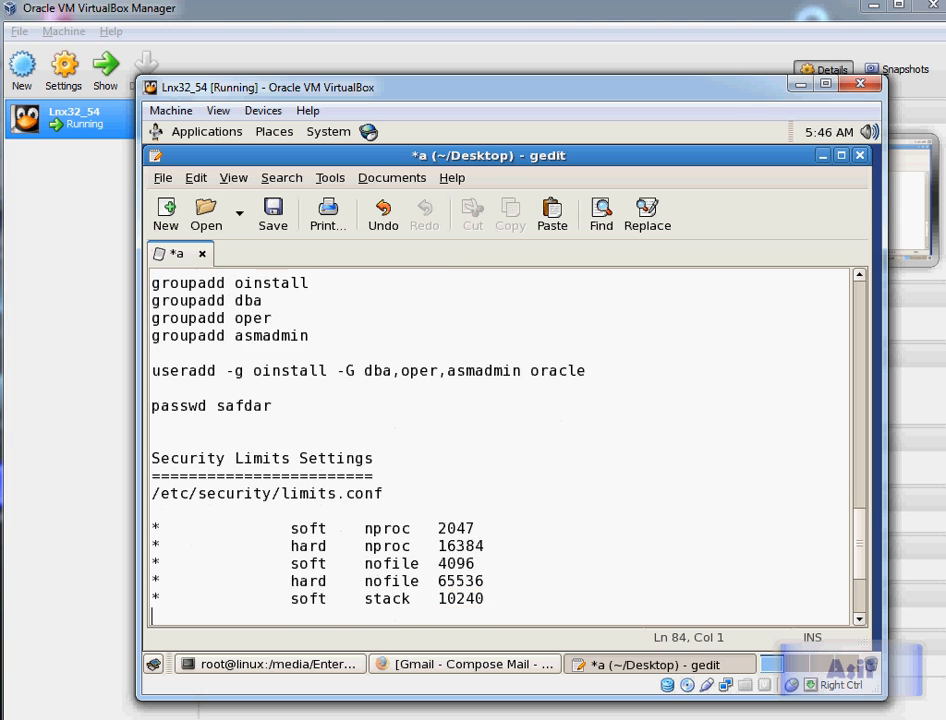
{"action": "key", "text": "Up"}
{"action": "key", "text": "Up"}
{"action": "key", "text": "Up"}
{"action": "key", "text": "Up"}
{"action": "key", "text": "Up"}
{"action": "key", "text": "Up"}
{"action": "key", "text": "Up"}
{"action": "key", "text": "Up"}
{"action": "key", "text": "Up"}
{"action": "key", "text": "Up"}
{"action": "key", "text": "Up"}
{"action": "key", "text": "Up"}
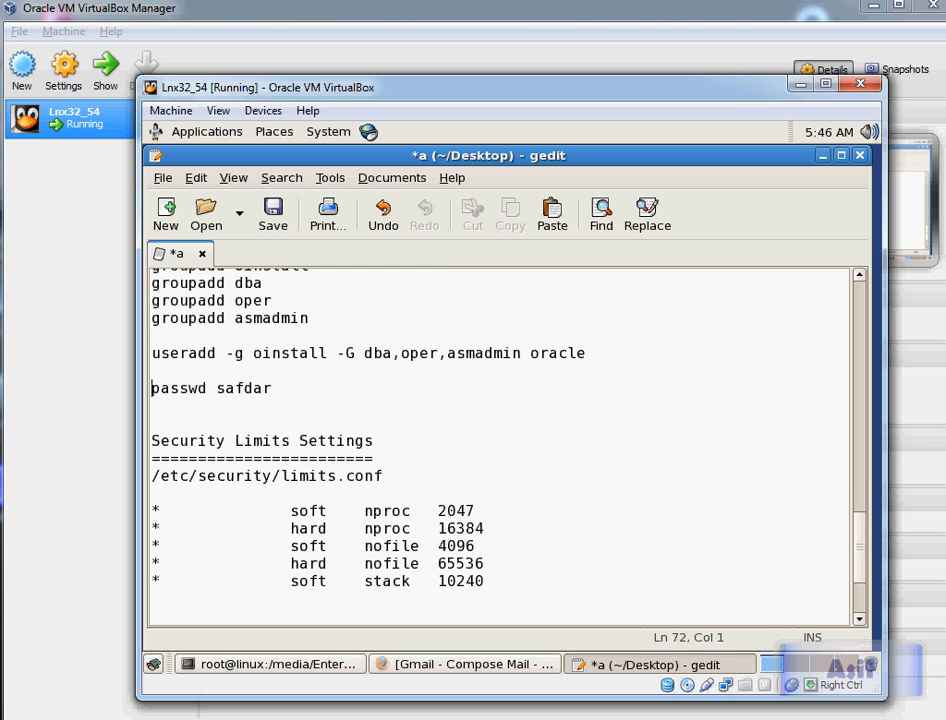
{"action": "key", "text": "shift+End"}
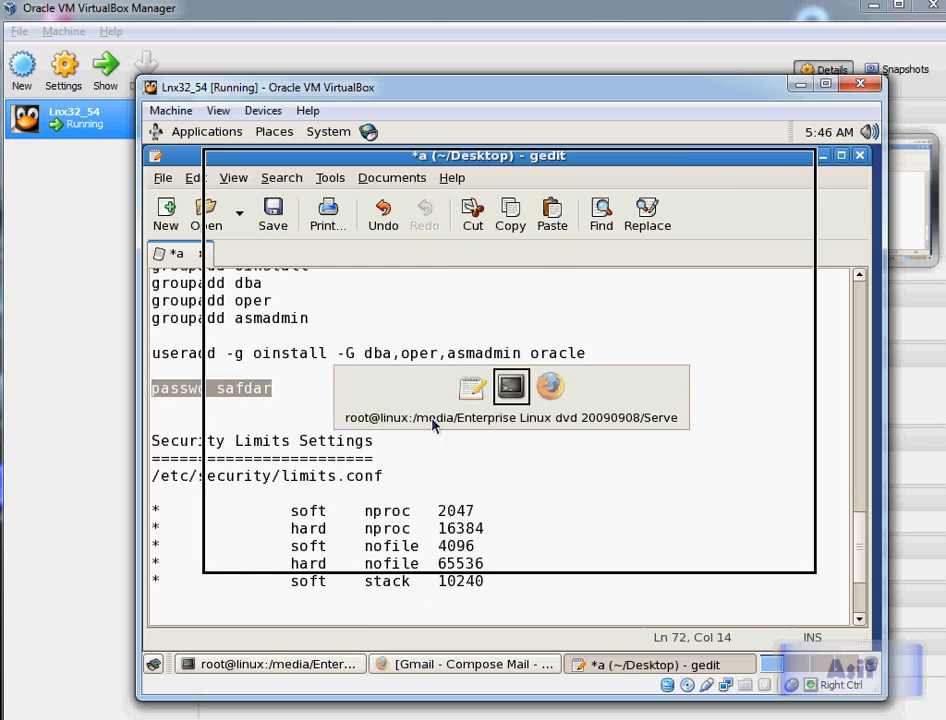
{"action": "key", "text": "alt+Tab"}
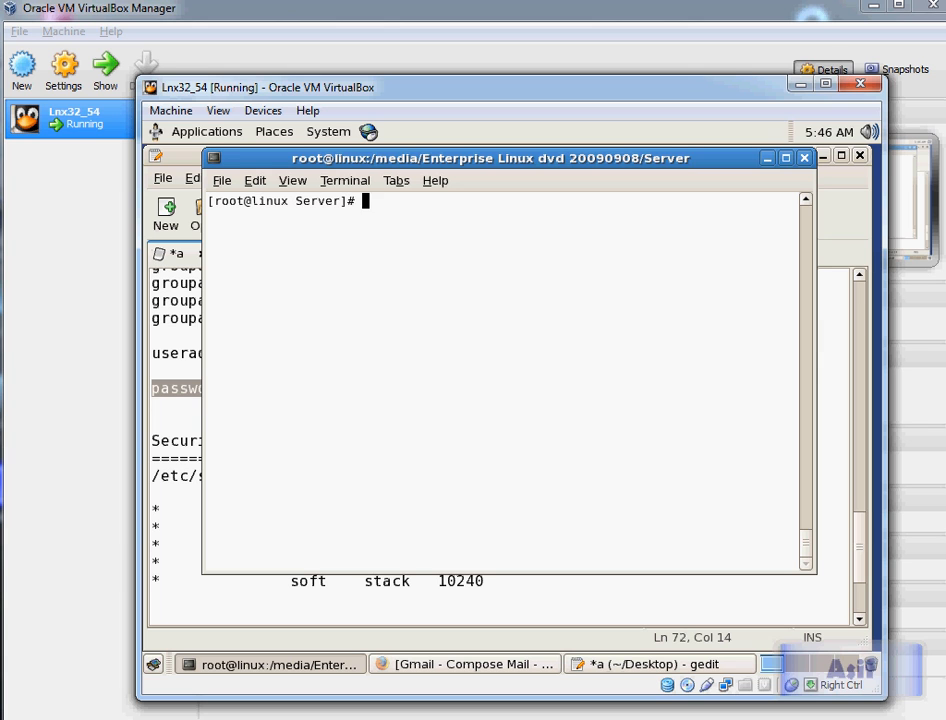
{"action": "type", "text": "passwd safda"}
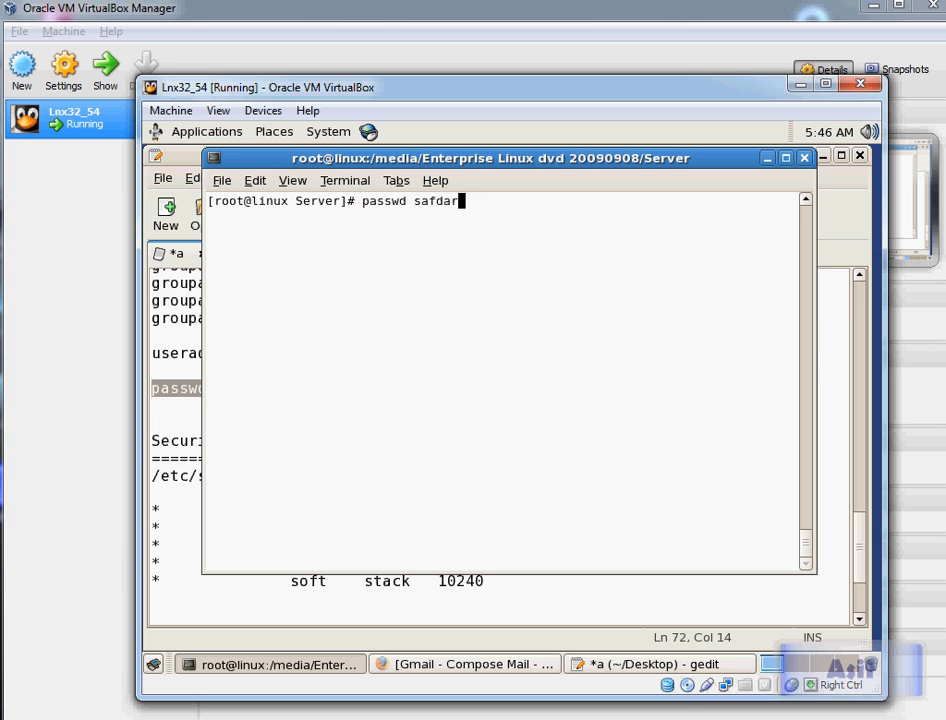
{"action": "type", "text": "r"}
{"action": "key", "text": "Return"}
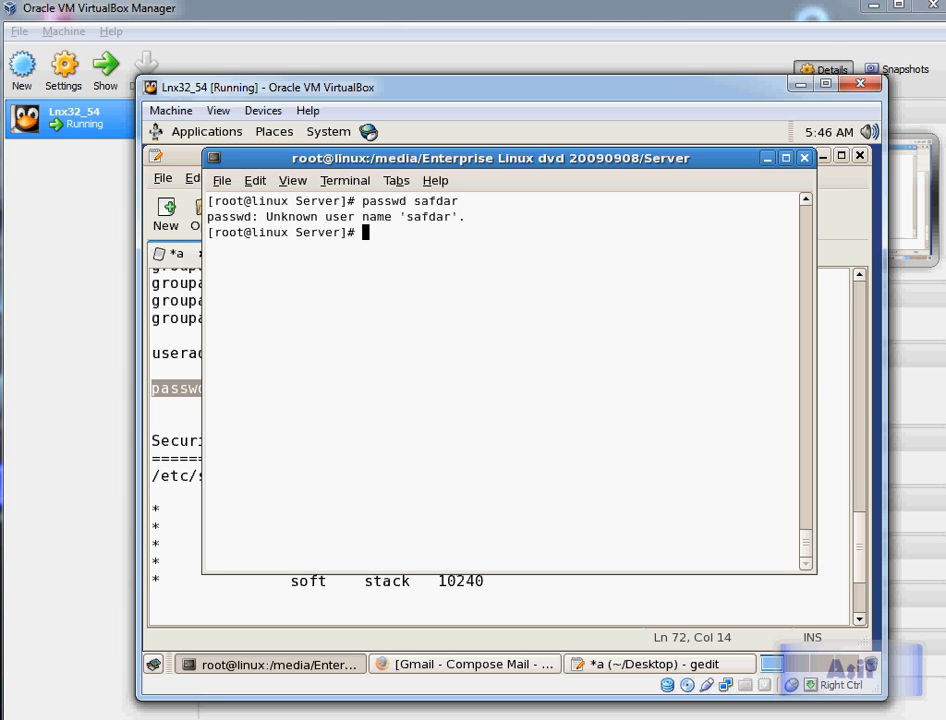
{"action": "key", "text": "alt+Tab"}
{"action": "left_click", "coordinate": [264, 353]}
{"action": "left_click", "coordinate": [596, 353]}
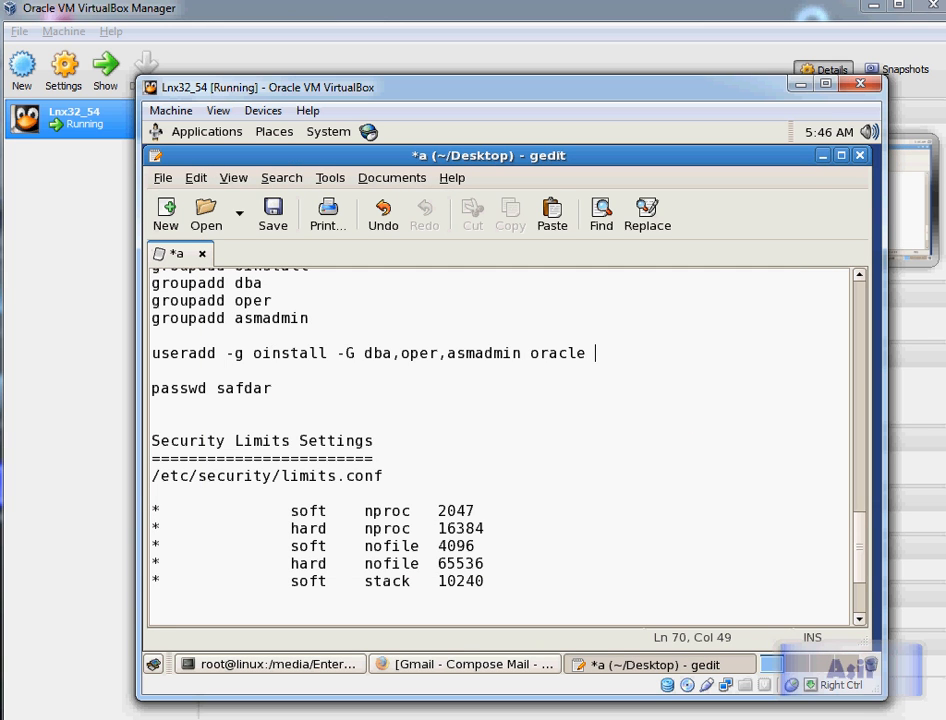
{"action": "key", "text": "Print"}
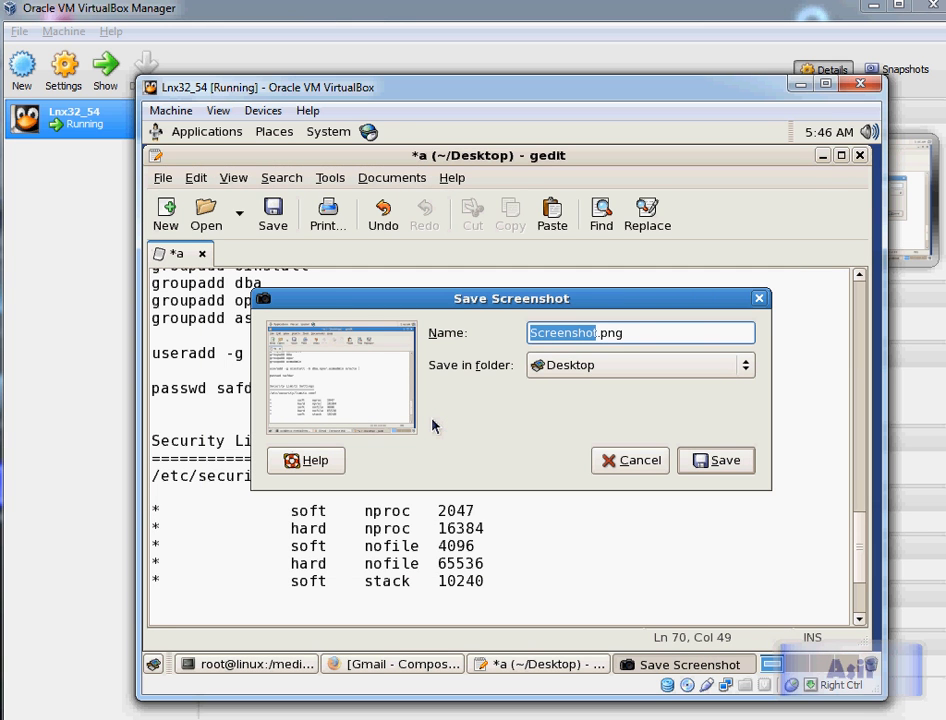
{"action": "left_click", "coordinate": [628, 459]}
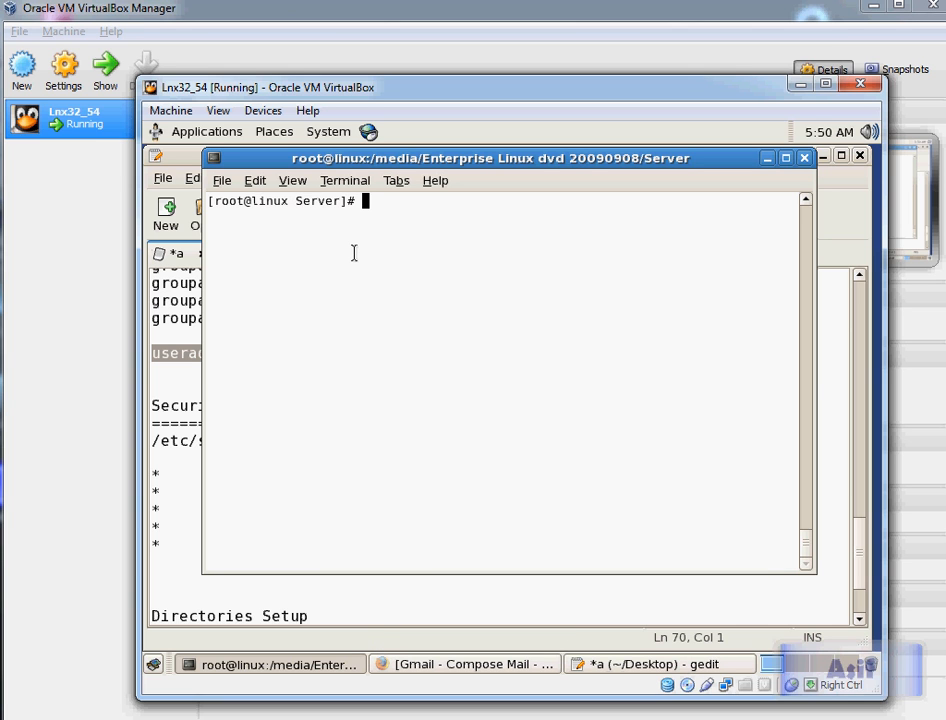
Step: Switch to the oracle user with a login shell using su - oracle
{"action": "type", "text": "su - oracle"}
{"action": "key", "text": "Return"}
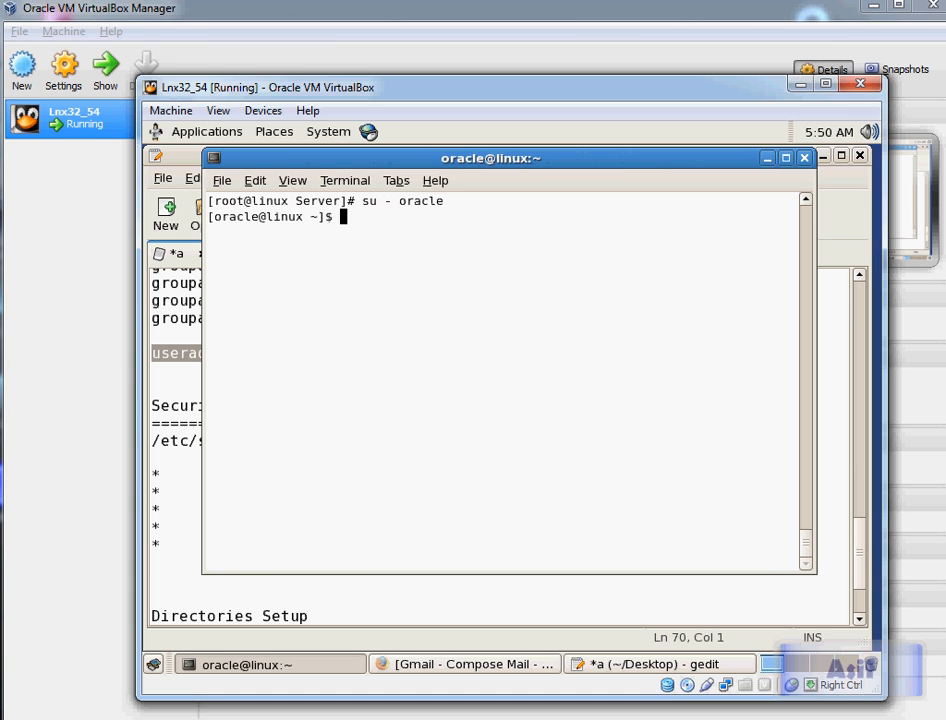
Step: Inspect the oracle user's home directory with ls, pwd and ls -ha
{"action": "type", "text": "ls"}
{"action": "key", "text": "Return"}
{"action": "type", "text": "pwd"}
{"action": "key", "text": "Return"}
{"action": "type", "text": "ls -l"}
{"action": "key", "text": "BackSpace"}
{"action": "type", "text": "a"}
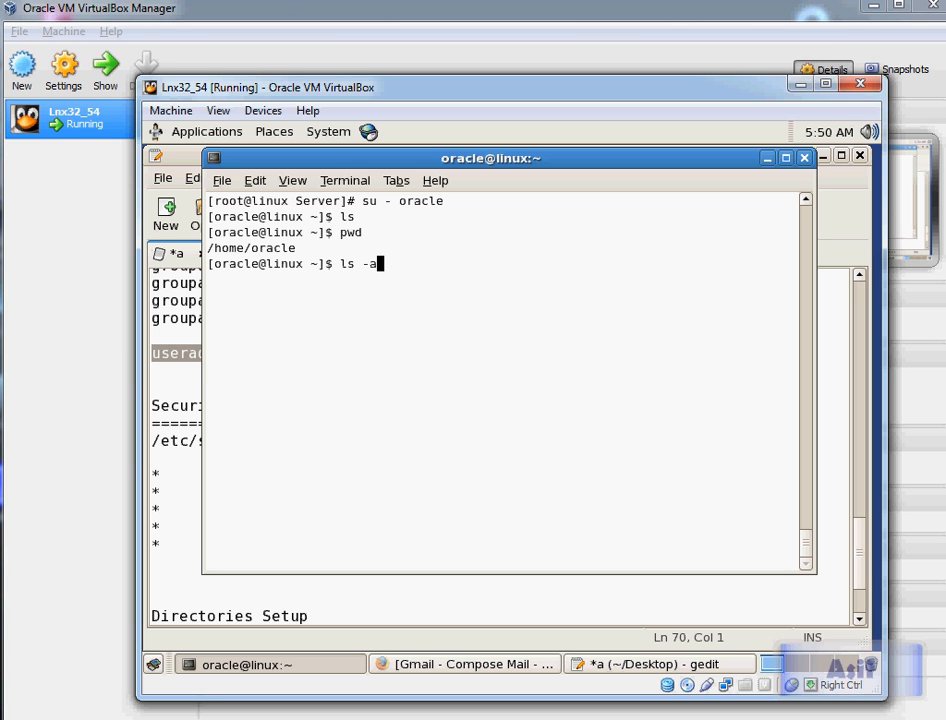
{"action": "key", "text": "BackSpace"}
{"action": "type", "text": "ha"}
{"action": "key", "text": "Return"}
Step: Clear the terminal and exit the oracle session back to the root shell
{"action": "type", "text": "clear"}
{"action": "key", "text": "Return"}
{"action": "type", "text": "exit"}
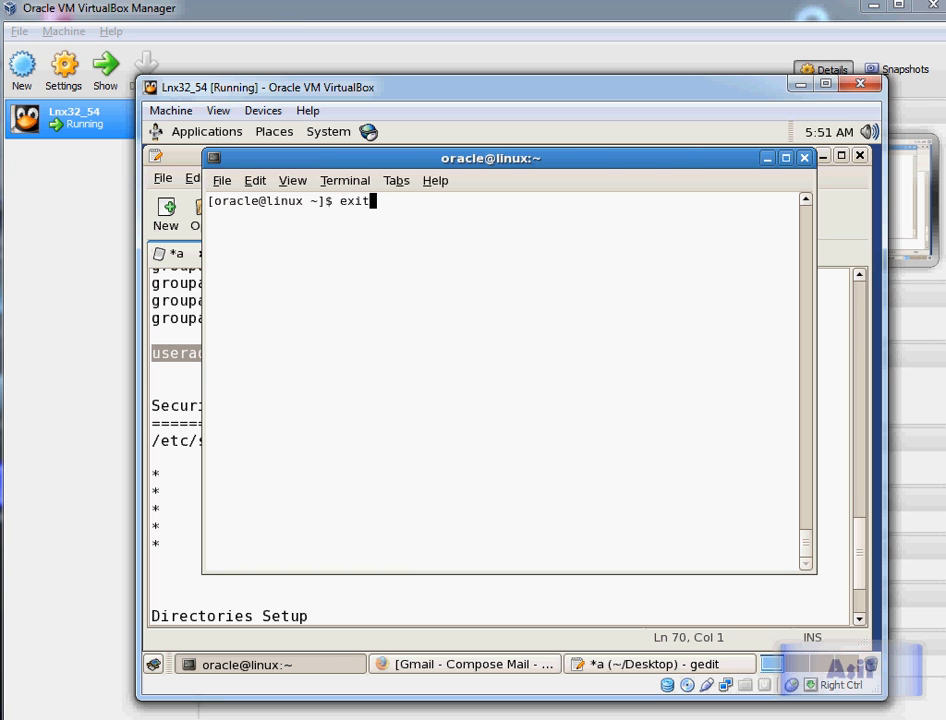
{"action": "key", "text": "Return"}
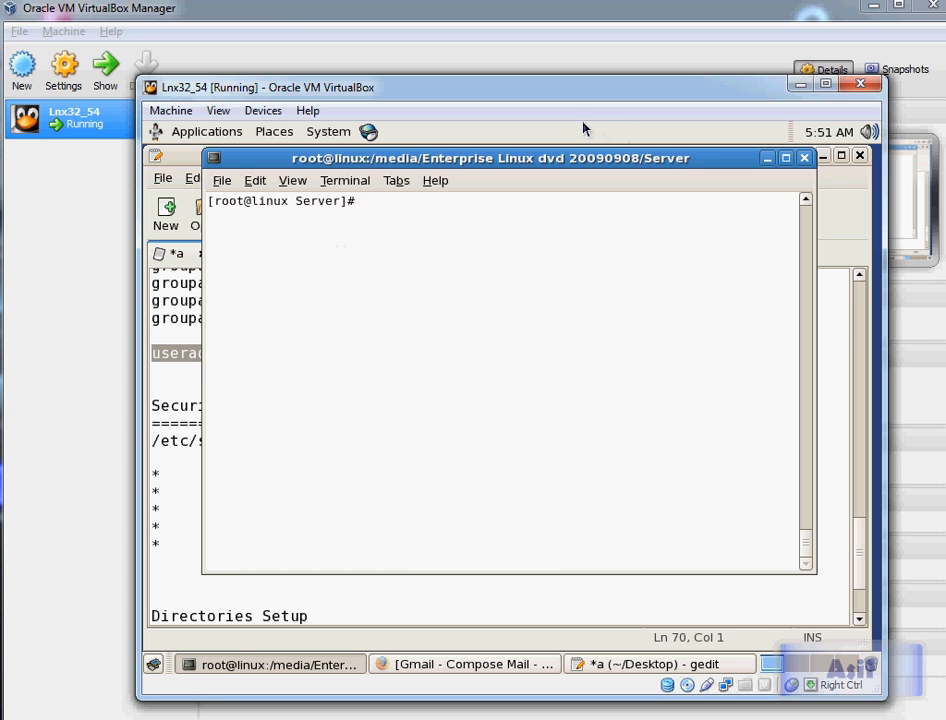
Step: Review the Directories Setup notes and highlight the directories and permissions item in the Steps list
{"action": "left_click", "coordinate": [178, 158]}
{"action": "scroll", "coordinate": [384, 456], "scroll_direction": "down", "scroll_amount": 1}
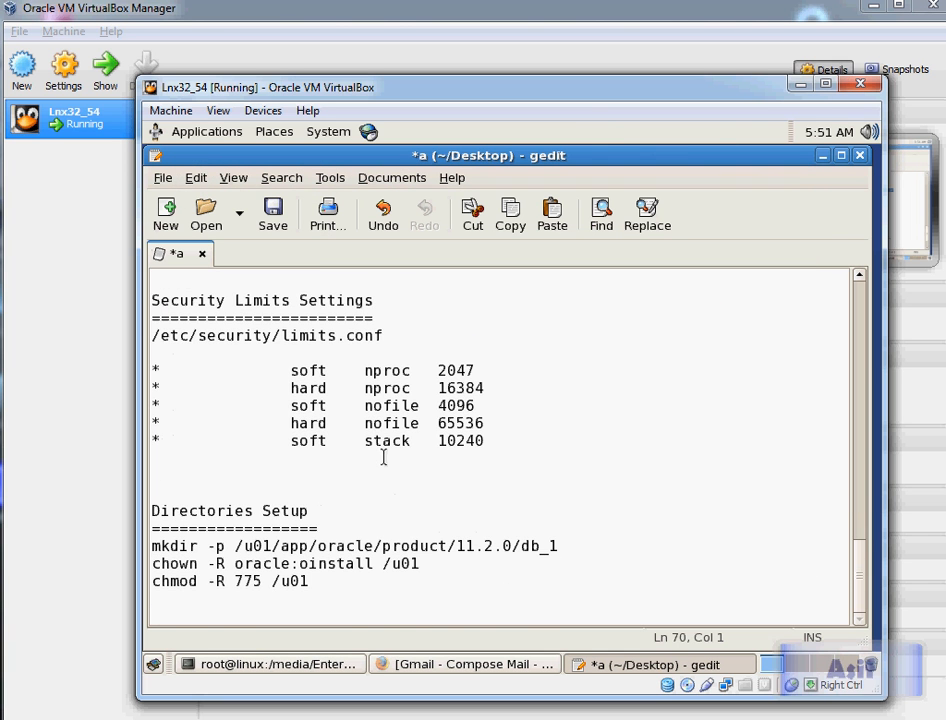
{"action": "scroll", "coordinate": [384, 456], "scroll_direction": "up", "scroll_amount": 4}
{"action": "scroll", "coordinate": [384, 456], "scroll_direction": "down", "scroll_amount": 4}
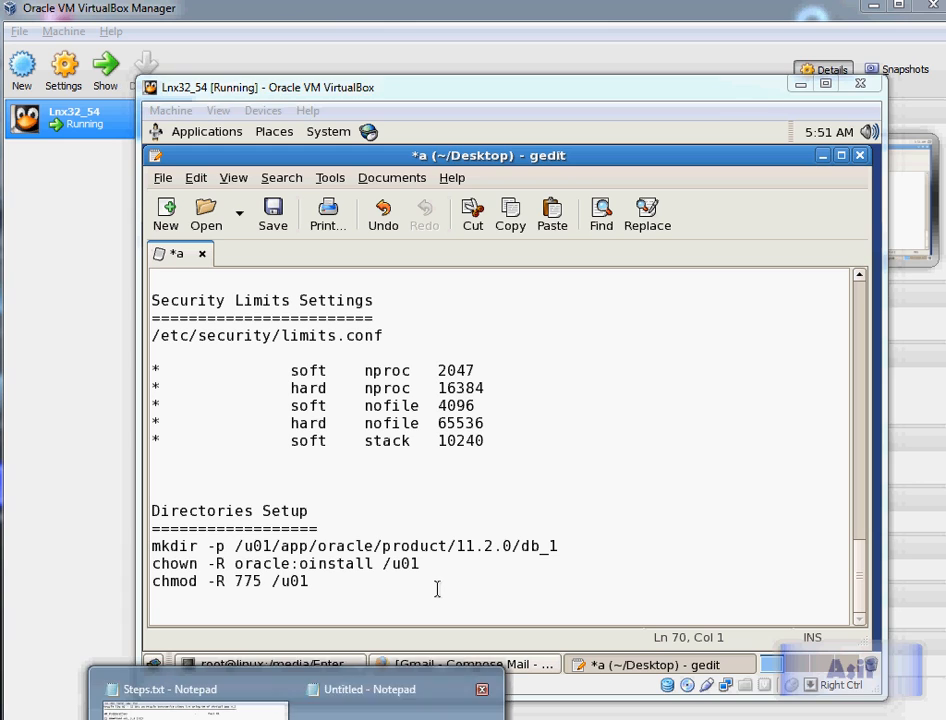
{"action": "key", "text": "alt+Tab"}
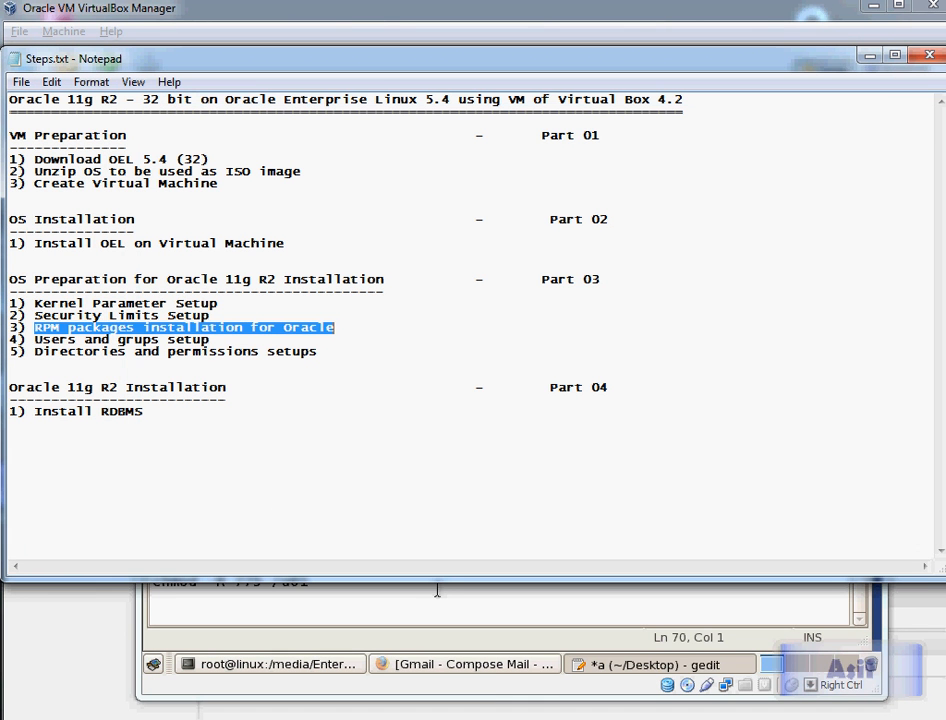
{"action": "left_click_drag", "start_coordinate": [35, 351], "coordinate": [210, 339]}
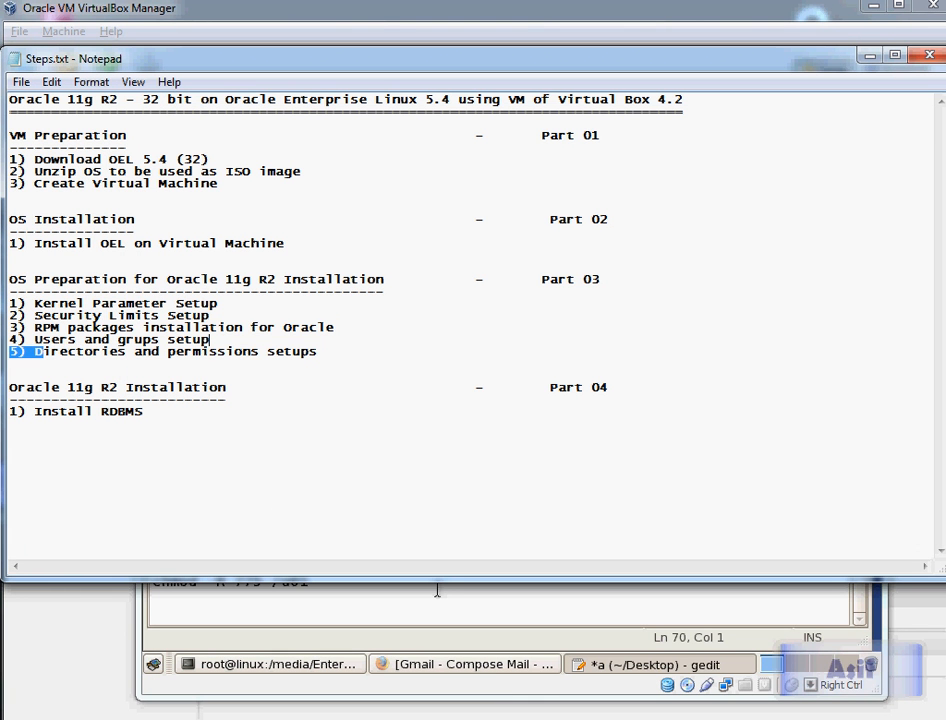
{"action": "key", "text": "alt+Tab"}
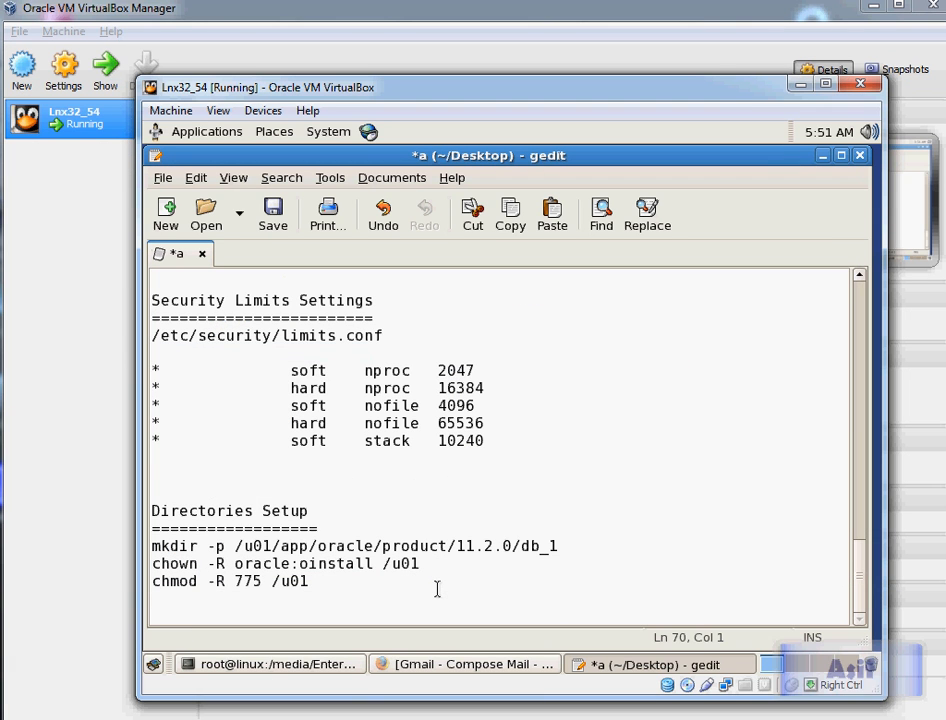
Step: Copy the mkdir command from the notes and run it from root's home directory to create /u01/app/oracle/product/11.2.0/db_1
{"action": "left_click", "coordinate": [346, 546]}
{"action": "key", "text": "Home"}
{"action": "key", "text": "shift+End"}
{"action": "key", "text": "ctrl+c"}
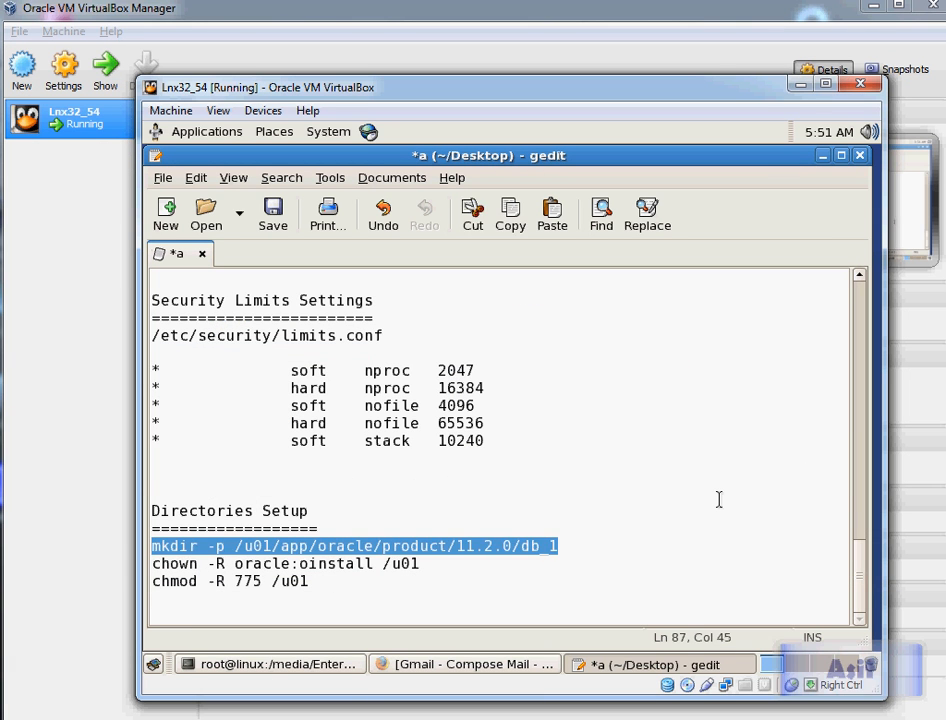
{"action": "key", "text": "alt+Tab"}
{"action": "key", "text": "alt+Tab"}
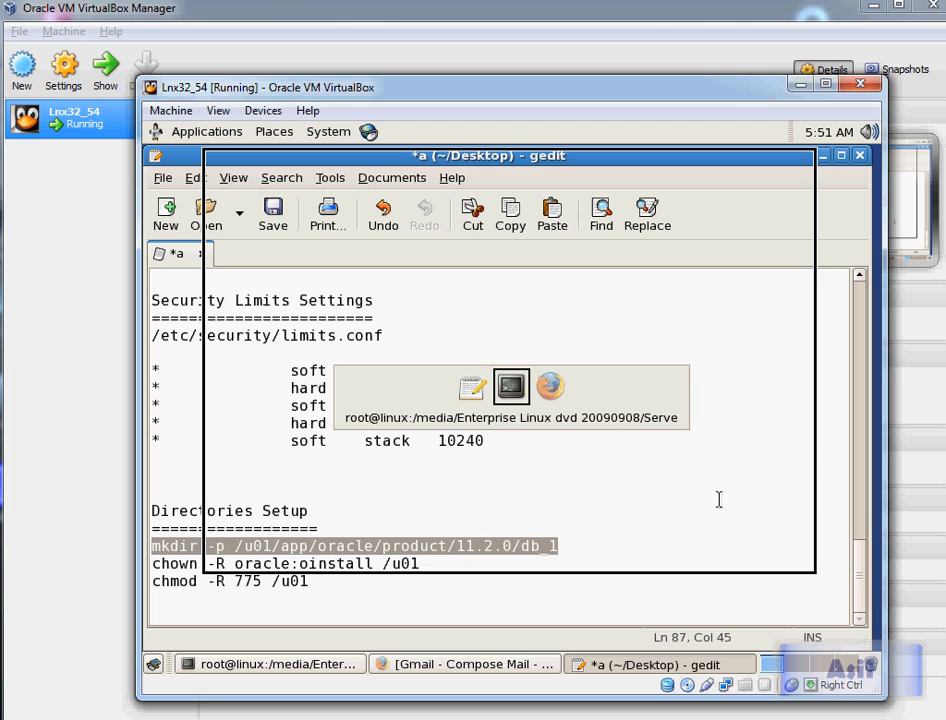
{"action": "key", "text": "alt+Tab"}
{"action": "key", "text": "alt+Tab"}
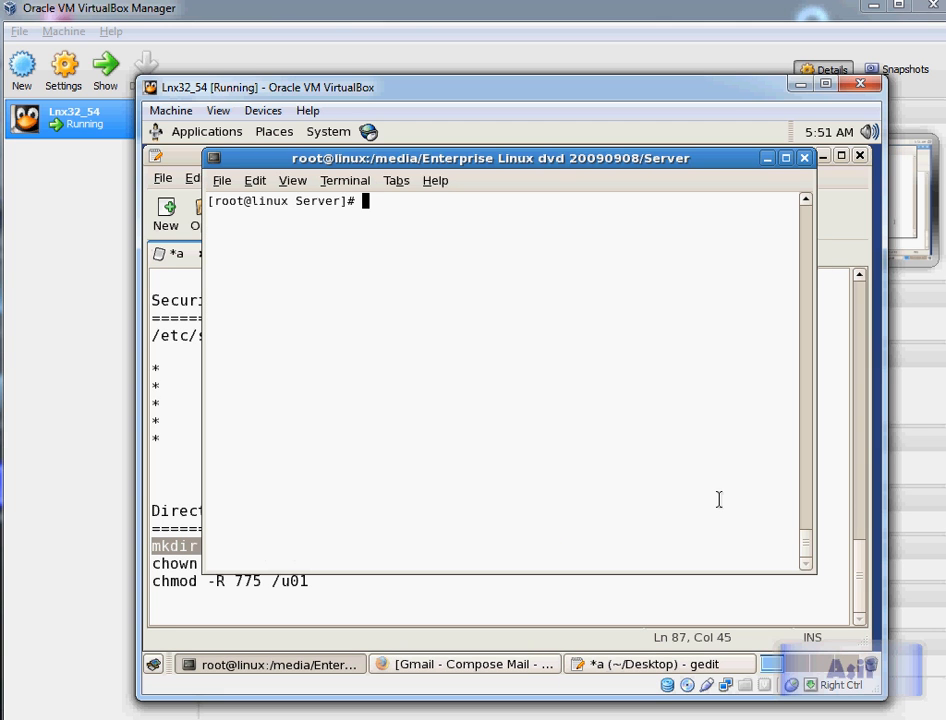
{"action": "type", "text": "cd"}
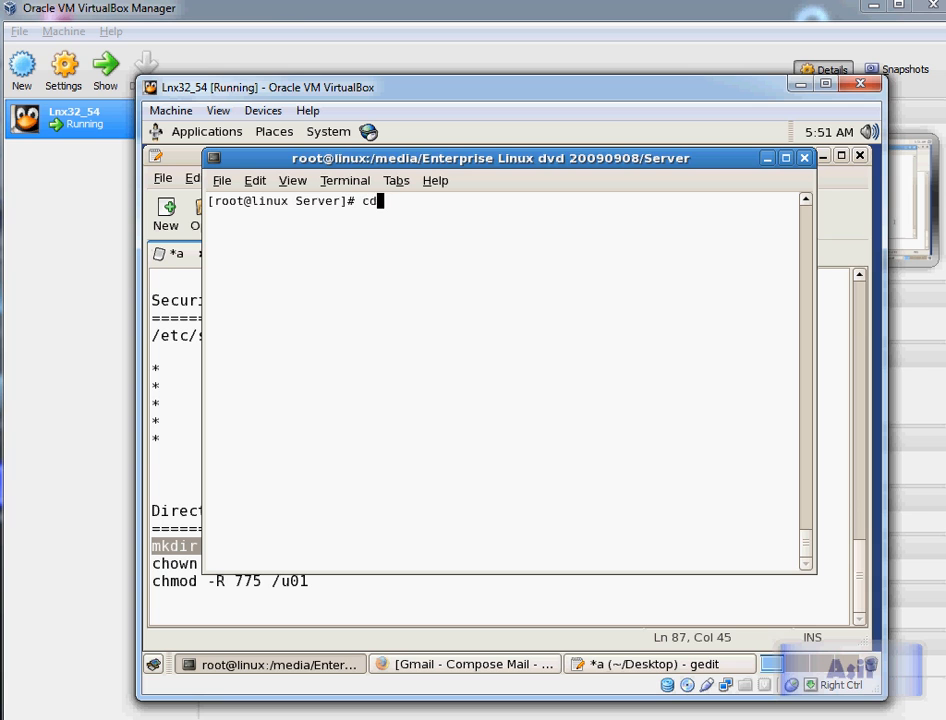
{"action": "key", "text": "Return"}
{"action": "type", "text": "clear"}
{"action": "key", "text": "Return"}
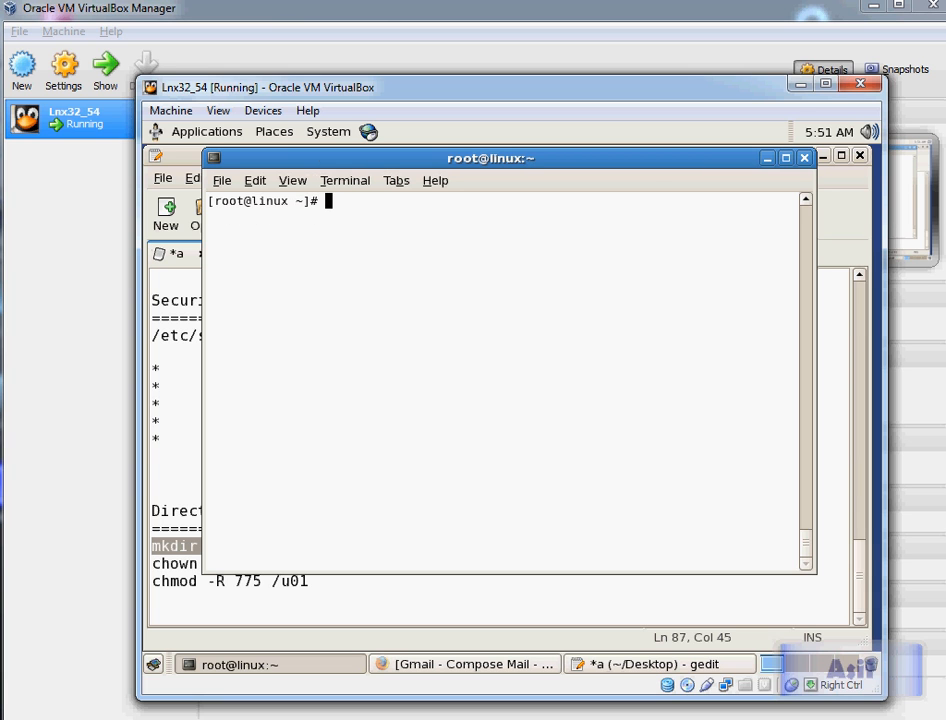
{"action": "key", "text": "ctrl+shift+v"}
{"action": "key", "text": "Left"}
{"action": "key", "text": "Left"}
{"action": "key", "text": "Left"}
{"action": "key", "text": "Left"}
{"action": "key", "text": "Left"}
{"action": "key", "text": "Left"}
{"action": "key", "text": "Left"}
{"action": "key", "text": "Left"}
{"action": "key", "text": "Left"}
{"action": "key", "text": "Left"}
{"action": "key", "text": "Left"}
{"action": "key", "text": "Left"}
{"action": "key", "text": "Left"}
{"action": "key", "text": "Left"}
{"action": "key", "text": "Left"}
{"action": "key", "text": "Left"}
{"action": "key", "text": "Left"}
{"action": "key", "text": "Left"}
{"action": "key", "text": "Left"}
{"action": "key", "text": "Left"}
{"action": "key", "text": "Left"}
{"action": "key", "text": "Left"}
{"action": "key", "text": "Left"}
{"action": "key", "text": "Left"}
{"action": "key", "text": "Left"}
{"action": "key", "text": "Left"}
{"action": "key", "text": "Left"}
{"action": "key", "text": "Left"}
{"action": "key", "text": "Left"}
{"action": "key", "text": "Left"}
{"action": "key", "text": "Left"}
{"action": "key", "text": "Left"}
{"action": "key", "text": "Left"}
{"action": "key", "text": "Left"}
{"action": "key", "text": "Right"}
{"action": "key", "text": "Right"}
{"action": "key", "text": "Right"}
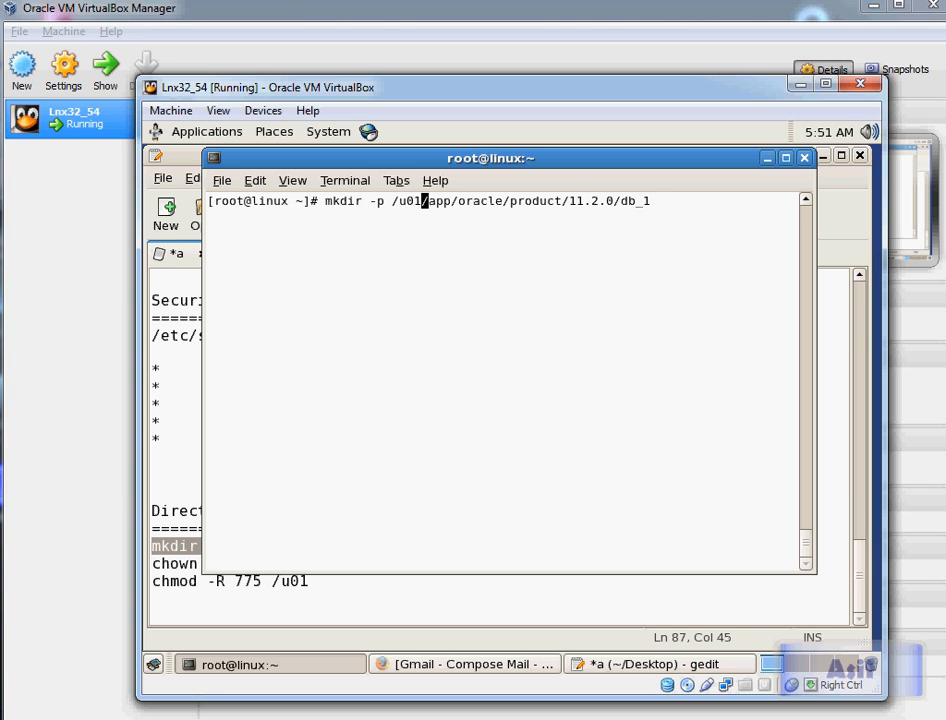
{"action": "key", "text": "Right"}
{"action": "key", "text": "Right"}
{"action": "key", "text": "Right"}
{"action": "key", "text": "Right"}
{"action": "key", "text": "Right"}
{"action": "key", "text": "Right"}
{"action": "key", "text": "Right"}
{"action": "key", "text": "Right"}
{"action": "key", "text": "Right"}
{"action": "key", "text": "Right"}
{"action": "key", "text": "Right"}
{"action": "key", "text": "Right"}
{"action": "key", "text": "Right"}
{"action": "key", "text": "Right"}
{"action": "key", "text": "Right"}
{"action": "key", "text": "Right"}
{"action": "key", "text": "Right"}
{"action": "key", "text": "Right"}
{"action": "key", "text": "Right"}
{"action": "key", "text": "Right"}
{"action": "key", "text": "Right"}
{"action": "key", "text": "Right"}
{"action": "key", "text": "Right"}
{"action": "key", "text": "Right"}
{"action": "key", "text": "Right"}
{"action": "key", "text": "Right"}
{"action": "key", "text": "Right"}
{"action": "key", "text": "Right"}
{"action": "key", "text": "Right"}
{"action": "key", "text": "Left"}
{"action": "key", "text": "Left"}
{"action": "key", "text": "Left"}
{"action": "key", "text": "Left"}
{"action": "key", "text": "Left"}
{"action": "key", "text": "Left"}
{"action": "key", "text": "Left"}
{"action": "key", "text": "Left"}
{"action": "key", "text": "Left"}
{"action": "key", "text": "Left"}
{"action": "key", "text": "Left"}
{"action": "key", "text": "Left"}
{"action": "key", "text": "Left"}
{"action": "key", "text": "Left"}
{"action": "key", "text": "Left"}
{"action": "key", "text": "Left"}
{"action": "key", "text": "Left"}
{"action": "key", "text": "Left"}
{"action": "key", "text": "Left"}
{"action": "key", "text": "Left"}
{"action": "key", "text": "Left"}
{"action": "key", "text": "Left"}
{"action": "key", "text": "Left"}
{"action": "key", "text": "Left"}
{"action": "key", "text": "Left"}
{"action": "key", "text": "Left"}
{"action": "key", "text": "Left"}
{"action": "key", "text": "Left"}
{"action": "key", "text": "Left"}
{"action": "key", "text": "Left"}
{"action": "key", "text": "Return"}
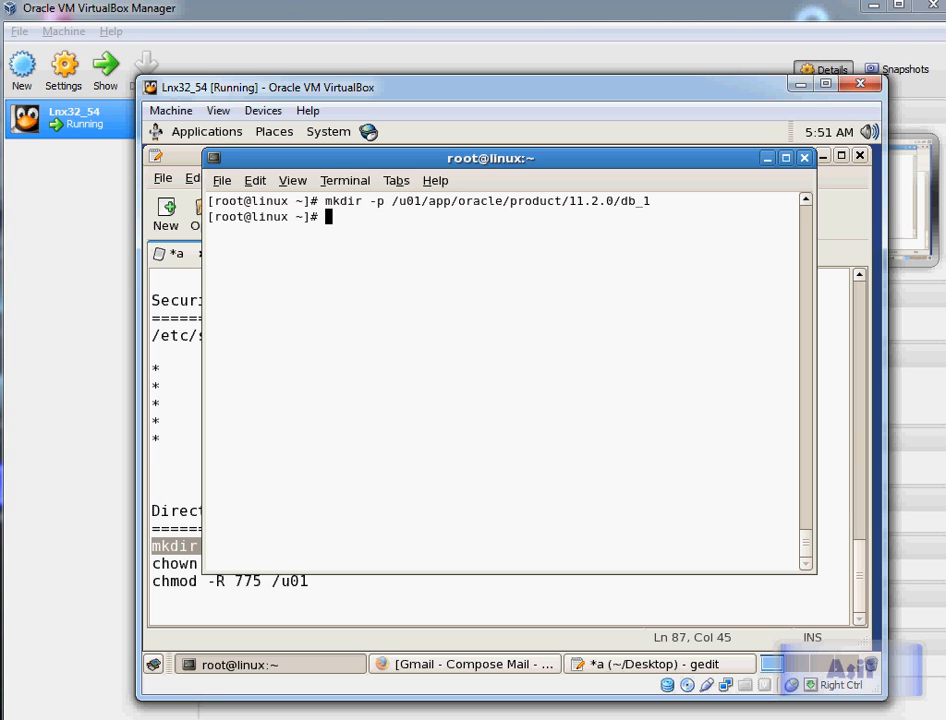
Step: Paste the chown command, restore its missing c, and run it to give oracle:oinstall ownership of /u01 recursively
{"action": "key", "text": "alt+Tab"}
{"action": "key", "text": "Down"}
{"action": "key", "text": "Home"}
{"action": "key", "text": "shift+End"}
{"action": "key", "text": "ctrl+c"}
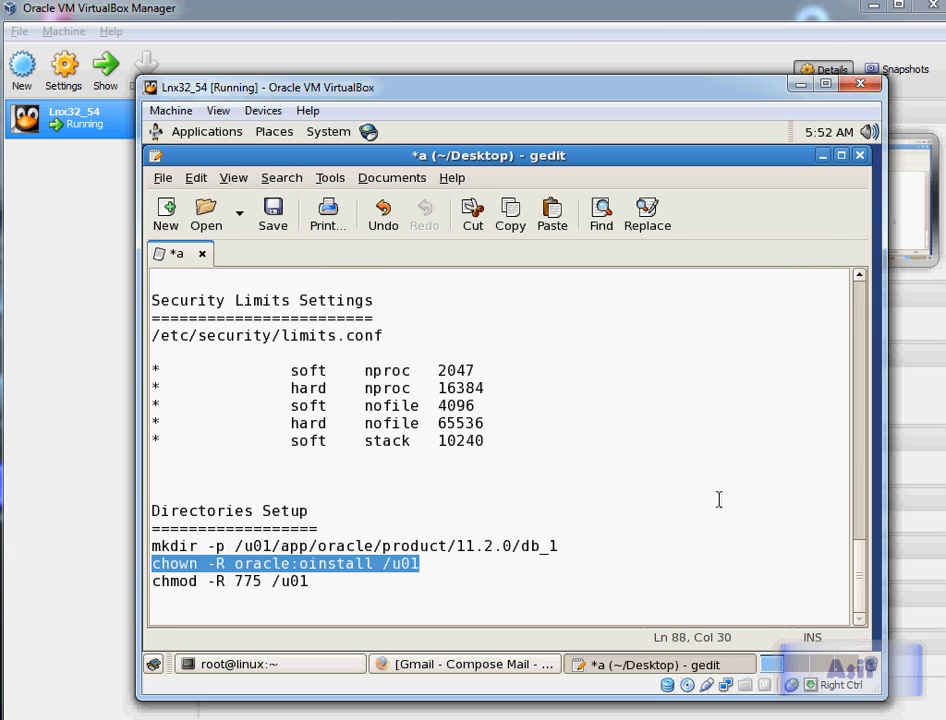
{"action": "key", "text": "alt+Tab"}
{"action": "key", "text": "alt+space"}
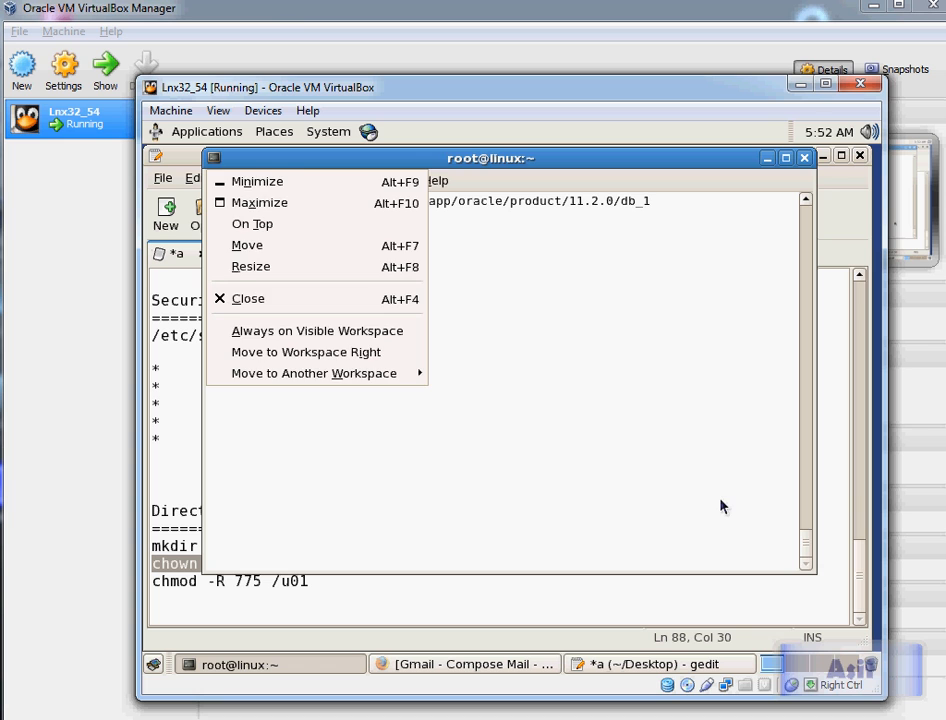
{"action": "key", "text": "Escape"}
{"action": "key", "text": "shift+Insert"}
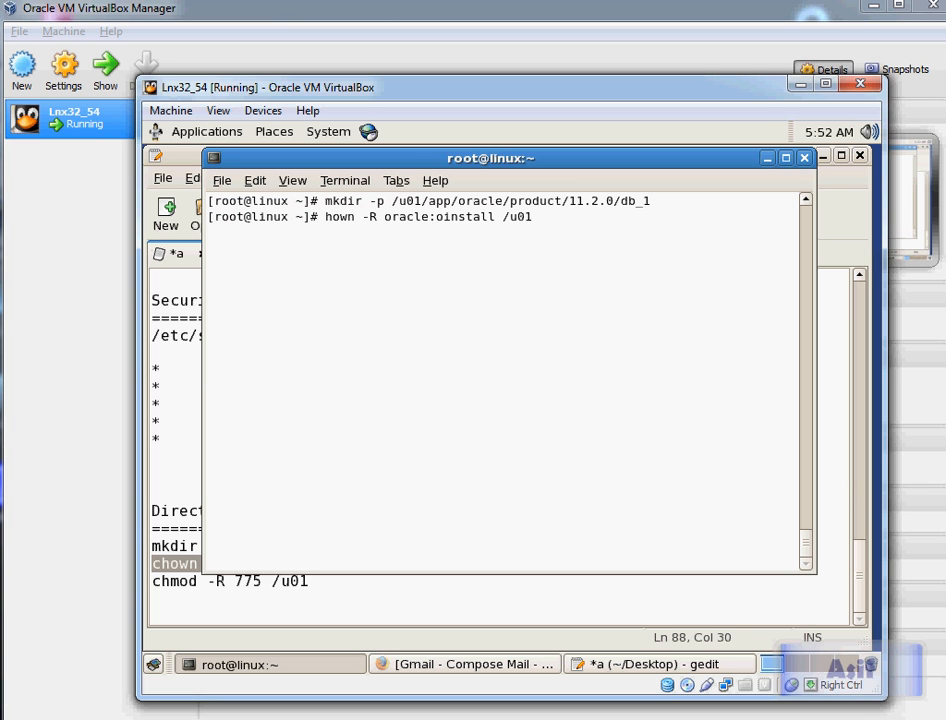
{"action": "key", "text": "Left"}
{"action": "key", "text": "Left"}
{"action": "key", "text": "Left"}
{"action": "key", "text": "Left"}
{"action": "key", "text": "Left"}
{"action": "key", "text": "Left"}
{"action": "key", "text": "Left"}
{"action": "key", "text": "Left"}
{"action": "key", "text": "Left"}
{"action": "key", "text": "Left"}
{"action": "key", "text": "Left"}
{"action": "key", "text": "Left"}
{"action": "key", "text": "Left"}
{"action": "key", "text": "Left"}
{"action": "key", "text": "Left"}
{"action": "key", "text": "Left"}
{"action": "key", "text": "Left"}
{"action": "key", "text": "Left"}
{"action": "key", "text": "Left"}
{"action": "key", "text": "Left"}
{"action": "type", "text": "c"}
{"action": "key", "text": "Right"}
{"action": "key", "text": "Right"}
{"action": "key", "text": "Right"}
{"action": "key", "text": "Right"}
{"action": "key", "text": "Right"}
{"action": "key", "text": "Right"}
{"action": "key", "text": "Right"}
{"action": "key", "text": "Right"}
{"action": "key", "text": "Right"}
{"action": "key", "text": "Right"}
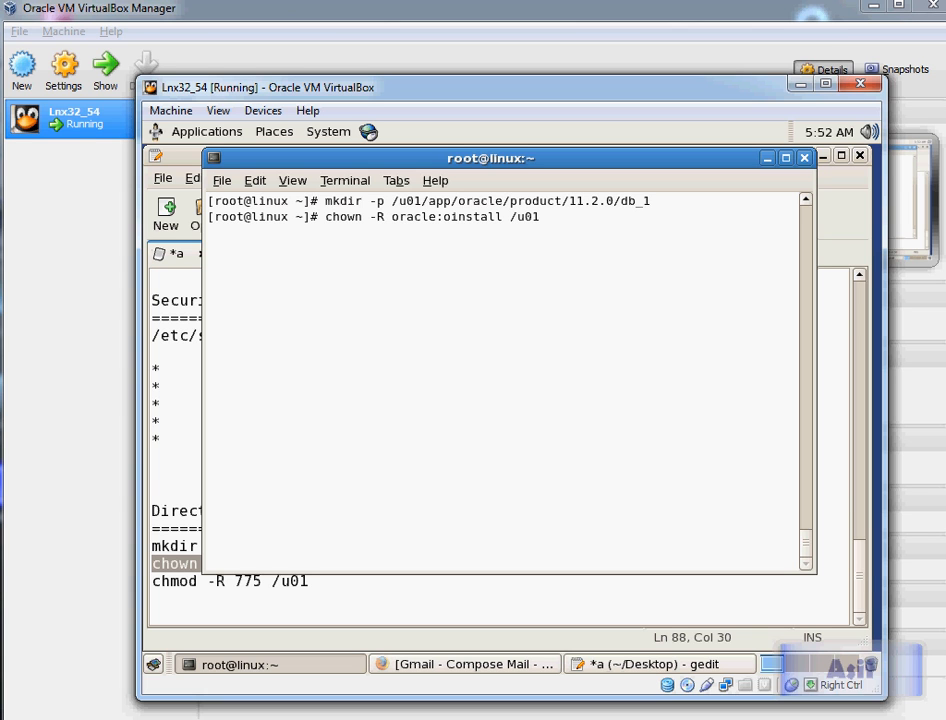
{"action": "key", "text": "Right"}
{"action": "key", "text": "Right"}
{"action": "key", "text": "Right"}
{"action": "key", "text": "Right"}
{"action": "key", "text": "Right"}
{"action": "key", "text": "Right"}
{"action": "key", "text": "Right"}
{"action": "key", "text": "Right"}
{"action": "key", "text": "Right"}
{"action": "key", "text": "Return"}
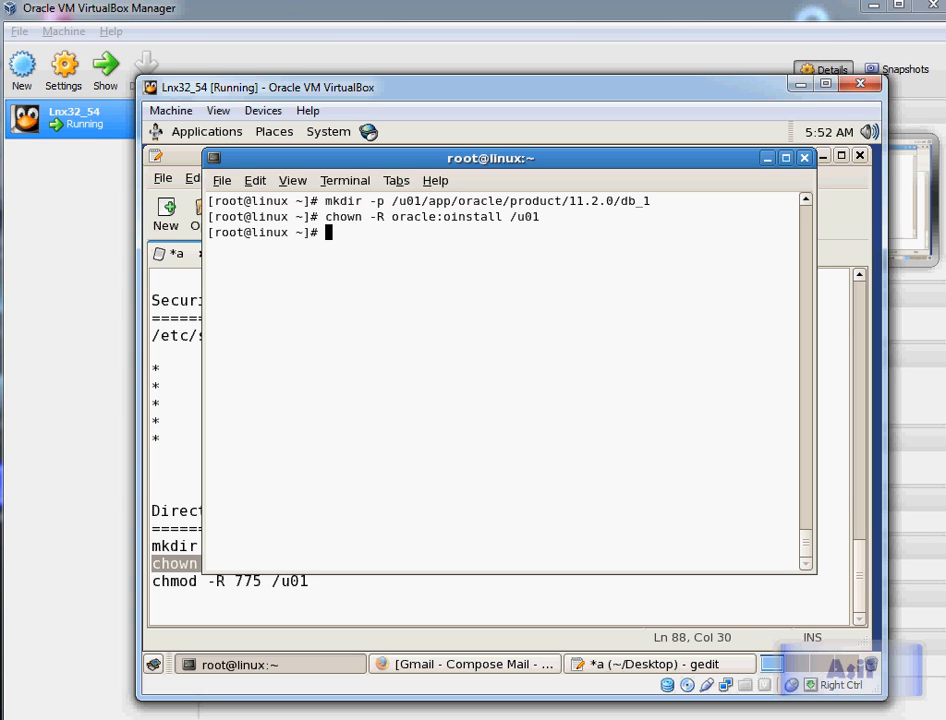
Step: Set /u01 permissions recursively to 775 with chmod
{"action": "key", "text": "alt+Tab"}
{"action": "key", "text": "alt+Tab"}
{"action": "type", "text": "chmod -R 775 /u01"}
{"action": "key", "text": "Return"}
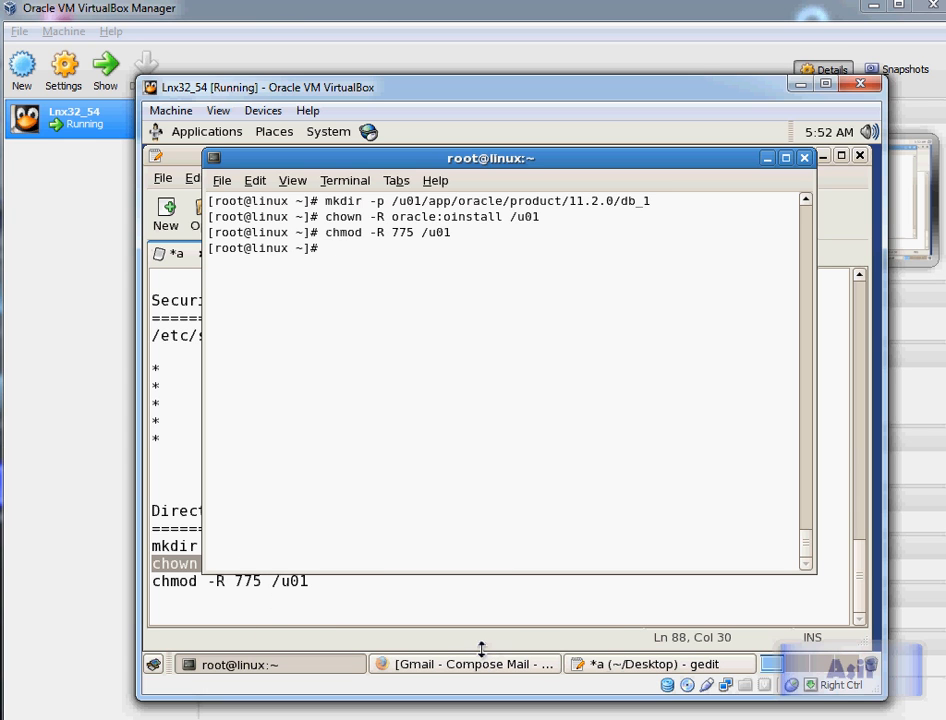
Step: Highlight the completed steps up to users and groups setup in the Steps list
{"action": "mouse_move", "coordinate": [296, 719]}
{"action": "left_click", "coordinate": [192, 712]}
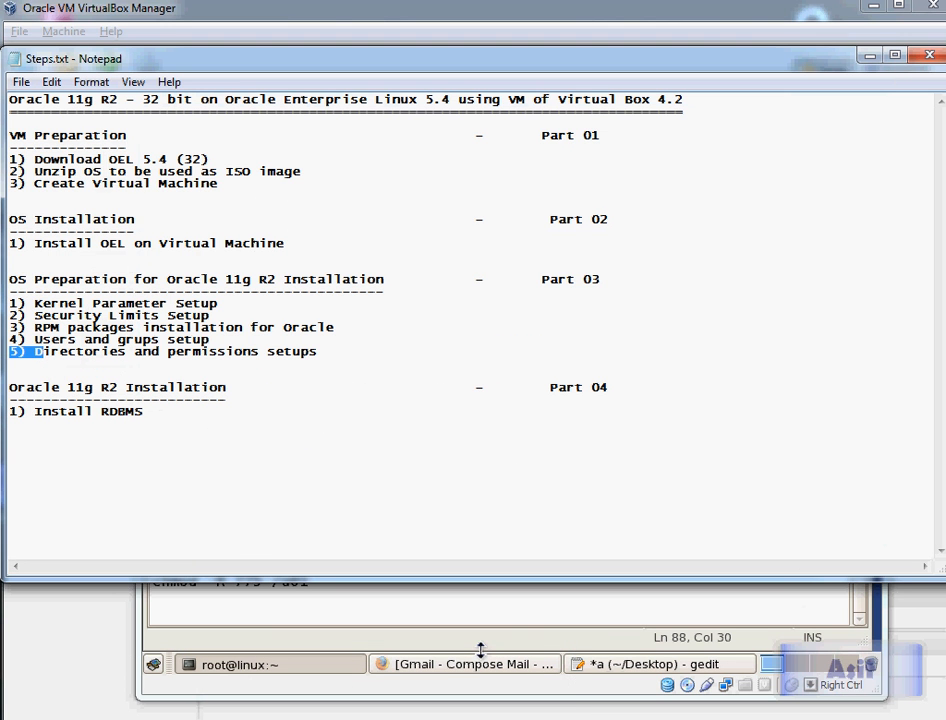
{"action": "left_click_drag", "start_coordinate": [26, 148], "coordinate": [209, 340]}
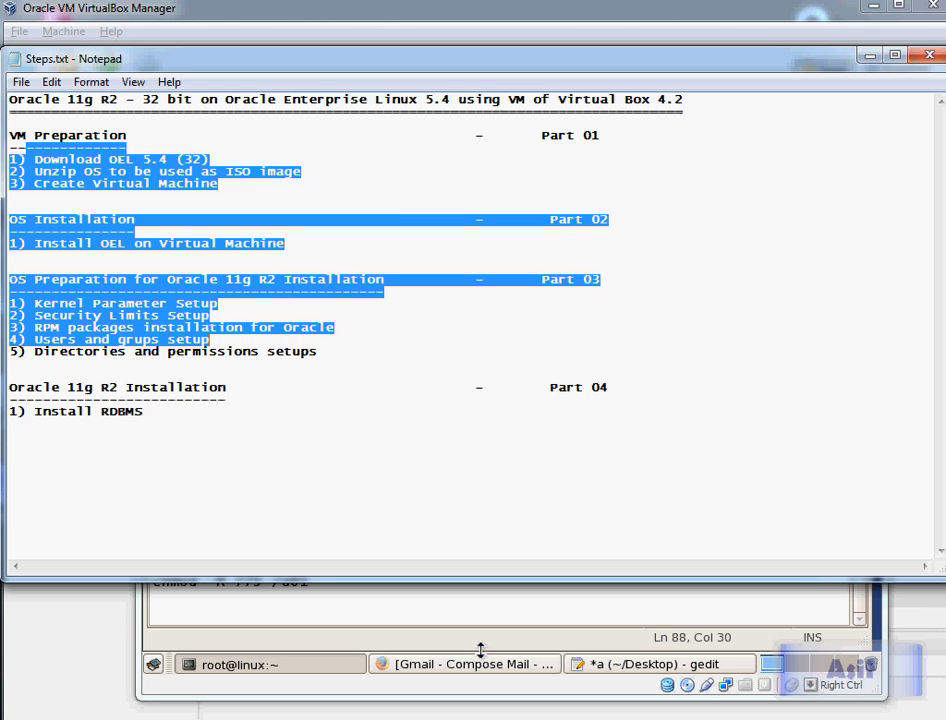